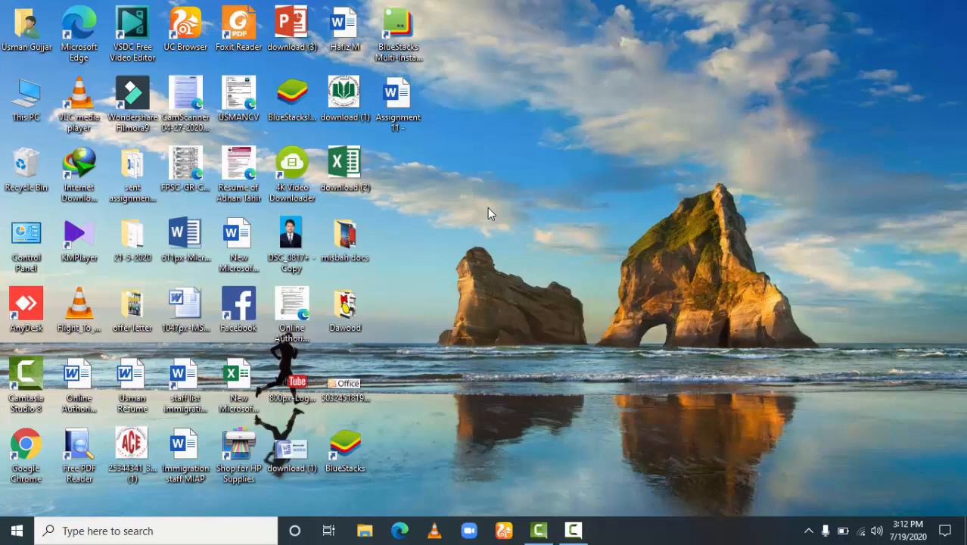
Create a new Word document named Sample on the desktop and open it.
right_click(487, 207)
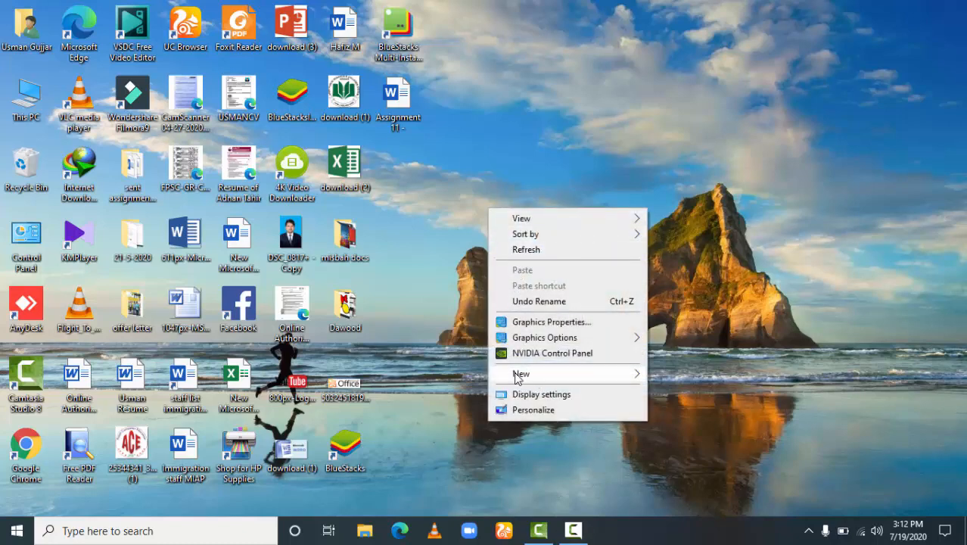
mouse_move(519, 376)
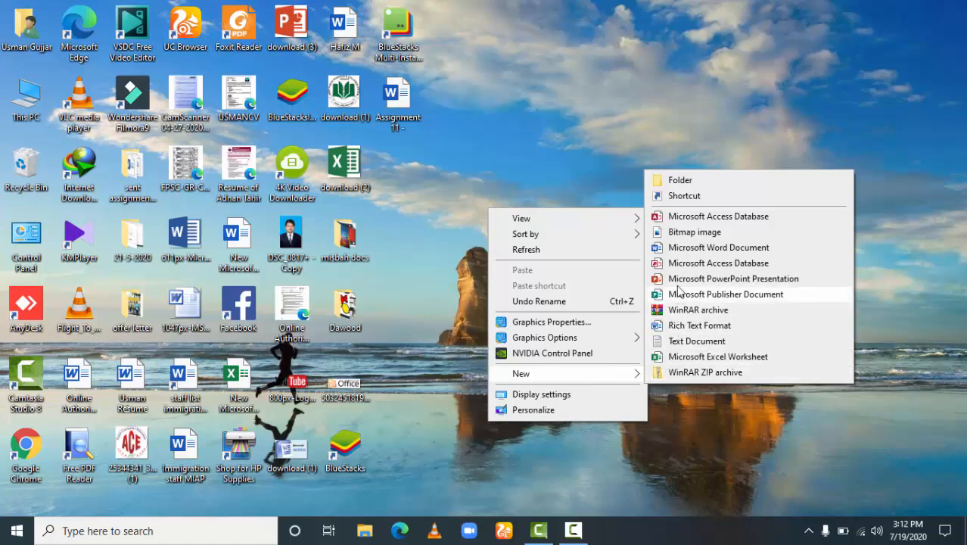
click(728, 253)
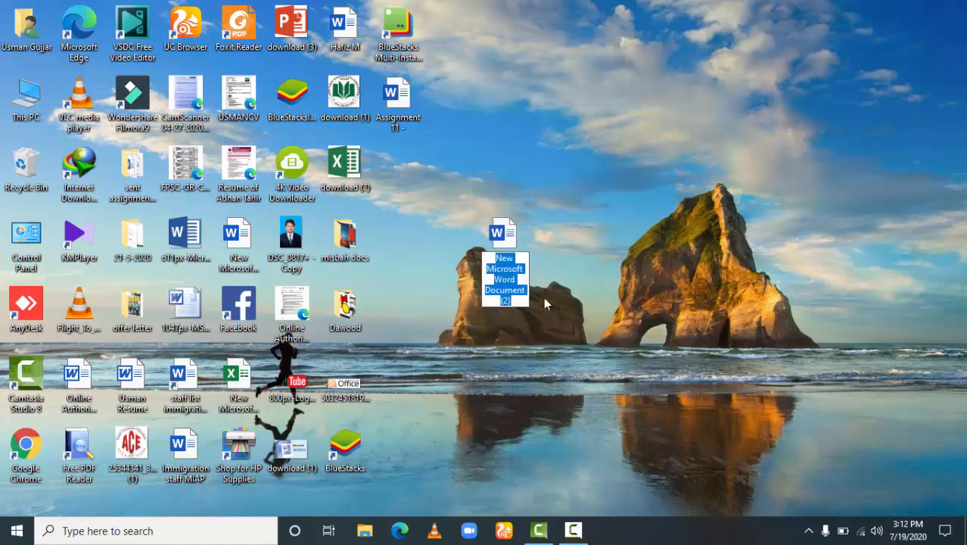
key(BackSpace)
text(S)
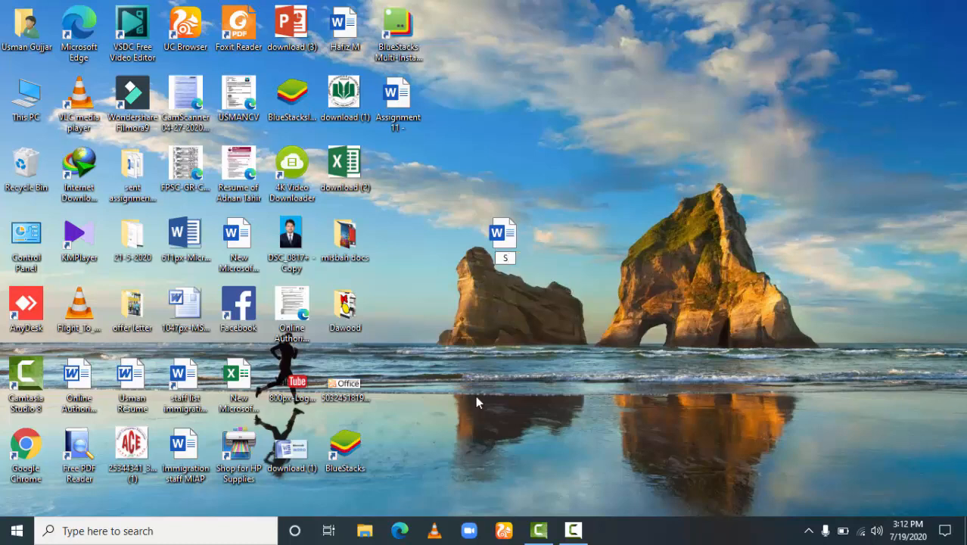
text(amle)
key(Left)
text(p)
key(Return)
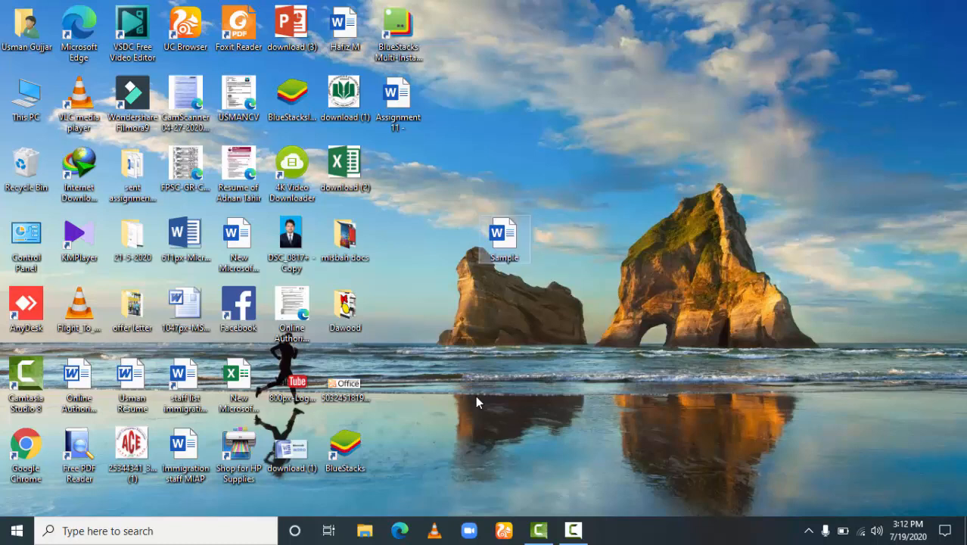
key(Return)
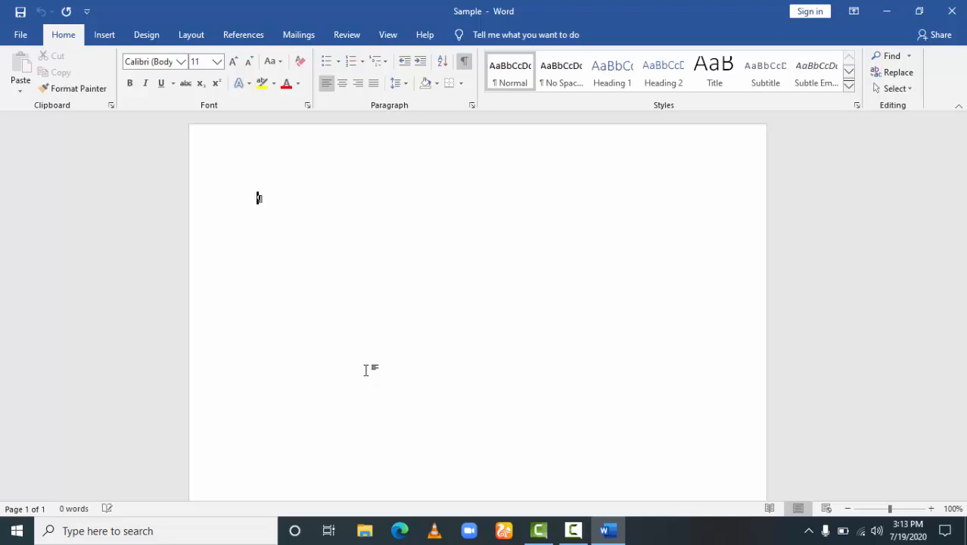
Hide the paragraph formatting marks and look over the Insert and Design commands.
click(464, 61)
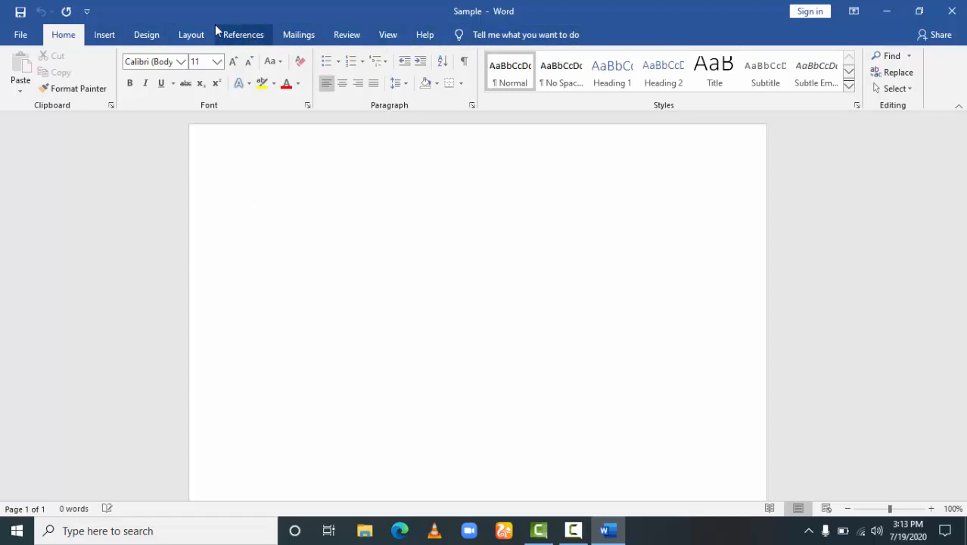
click(106, 36)
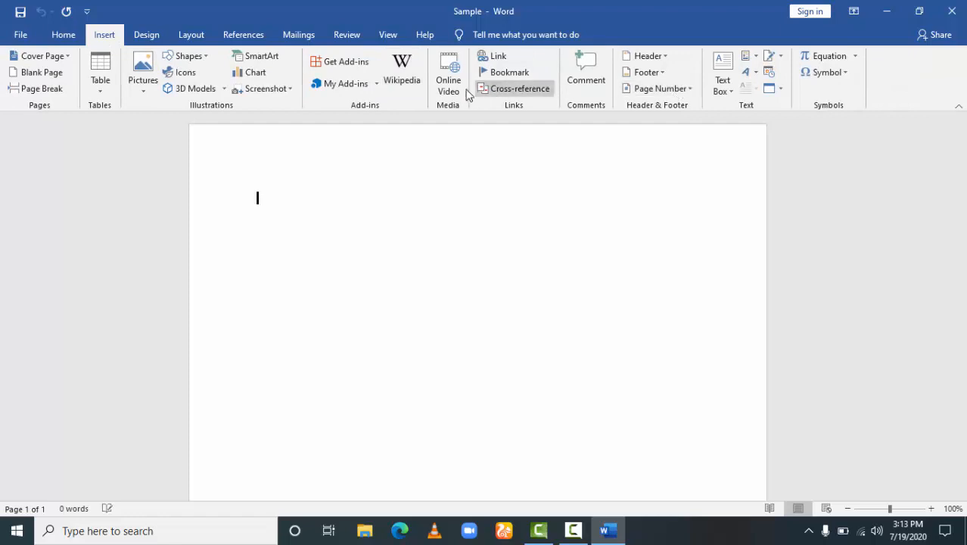
click(145, 34)
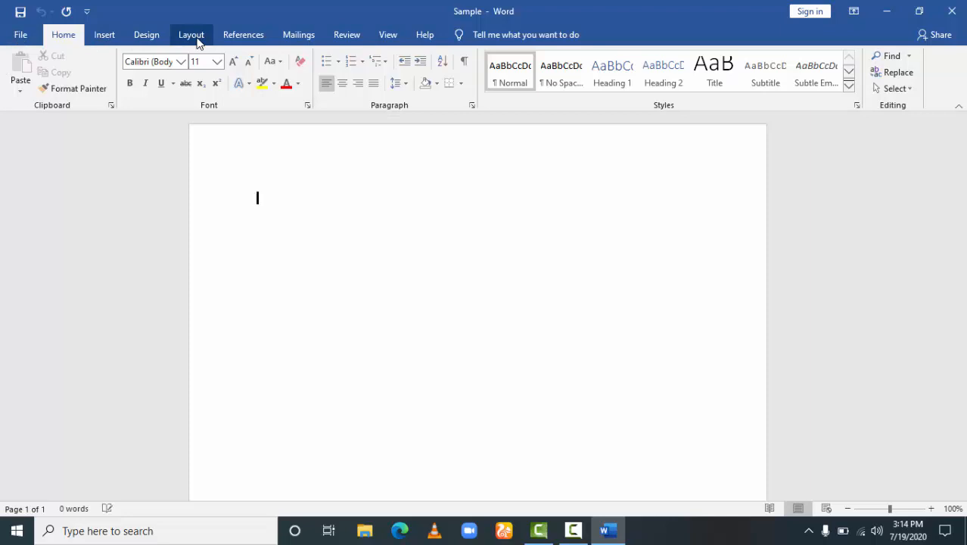
Collapse the ribbon, briefly show the Home commands and hide them again.
click(959, 109)
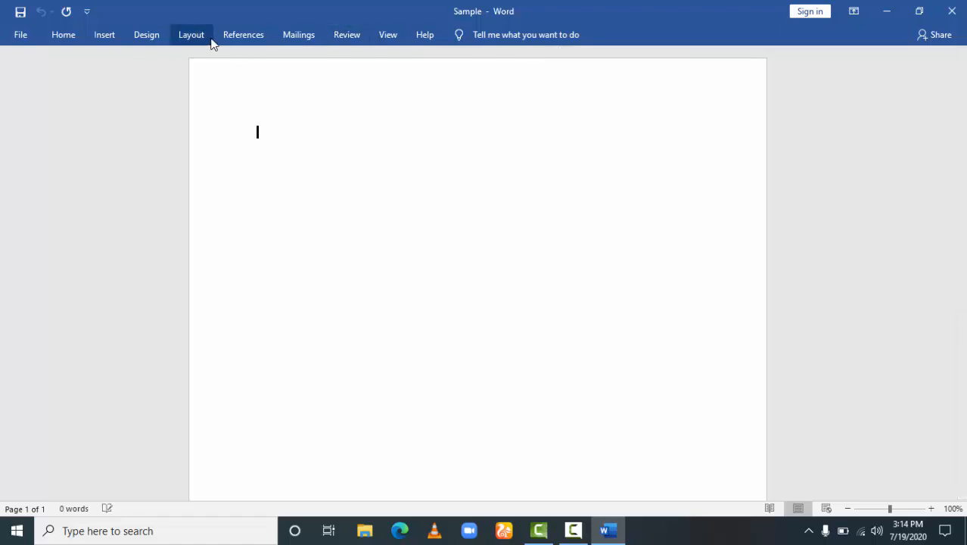
click(72, 38)
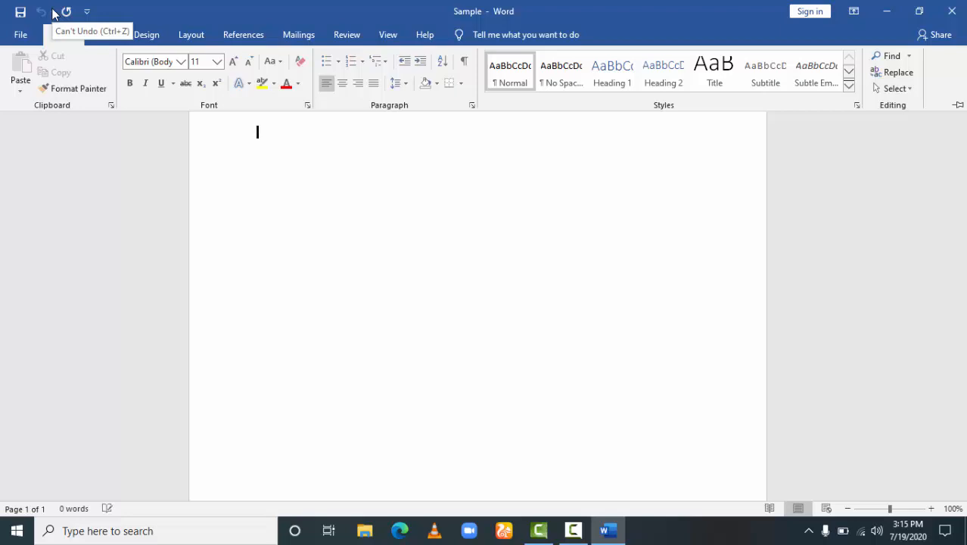
key(ctrl+F1)
Write the line "My Name is" followed by the person's first name in the blank document.
text(M)
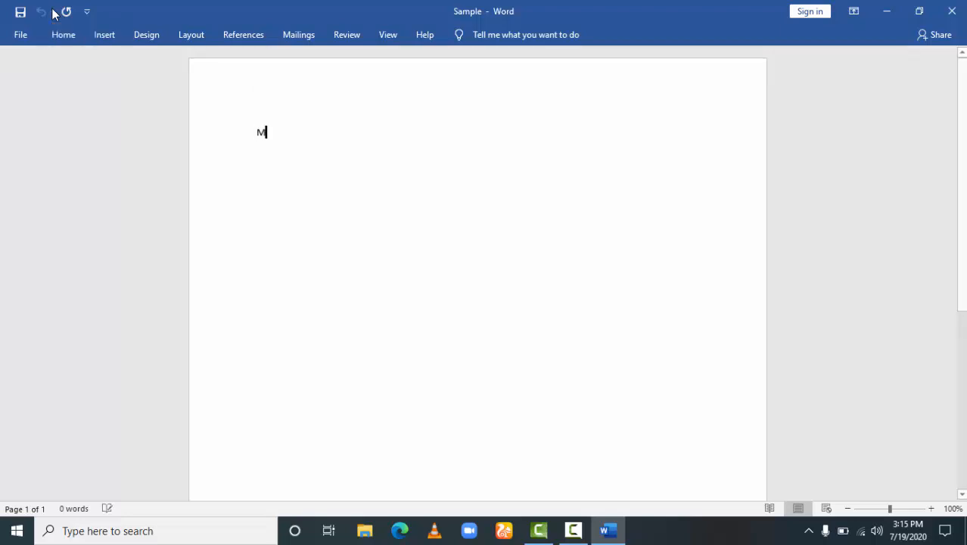
text(y Name is Usman)
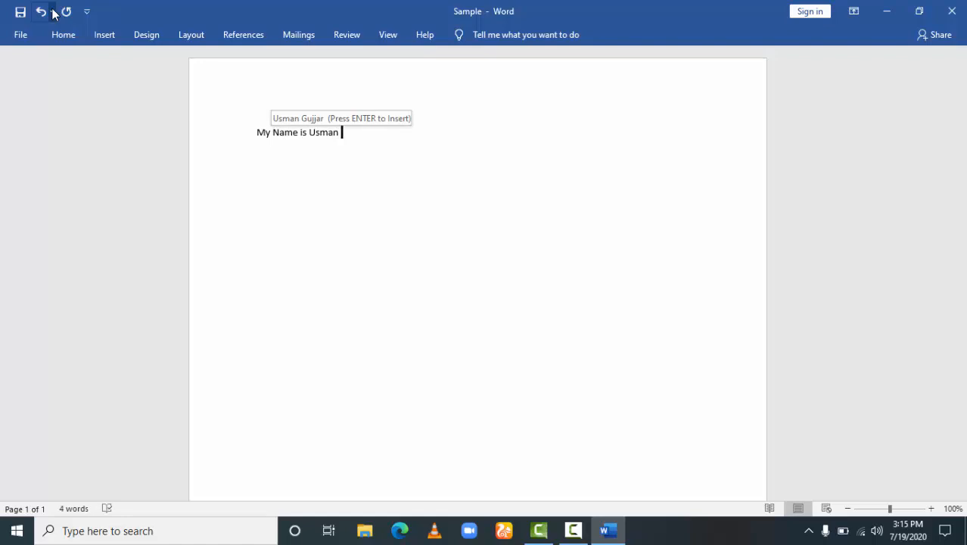
text( jsdjfdp)
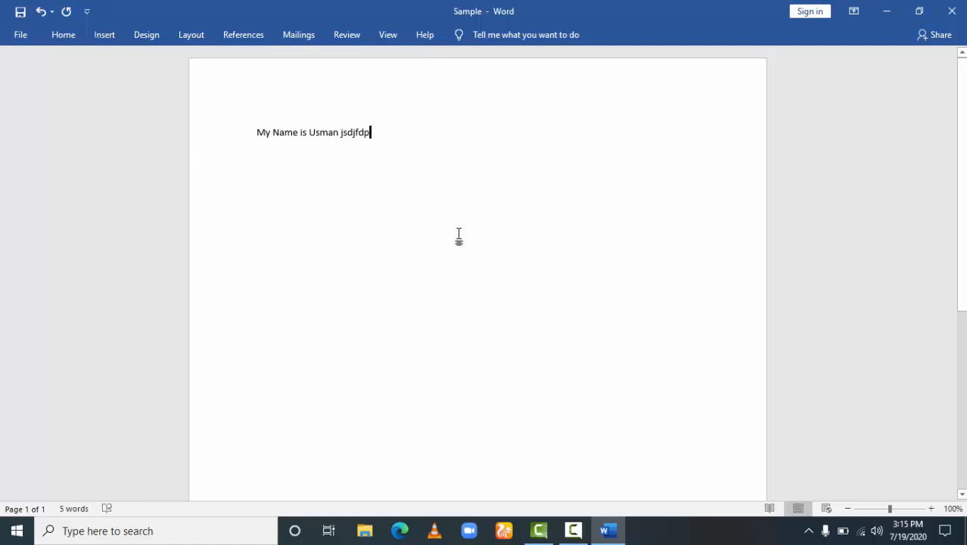
key(BackSpace)
key(BackSpace)
key(BackSpace)
key(BackSpace)
key(BackSpace)
key(BackSpace)
key(BackSpace)
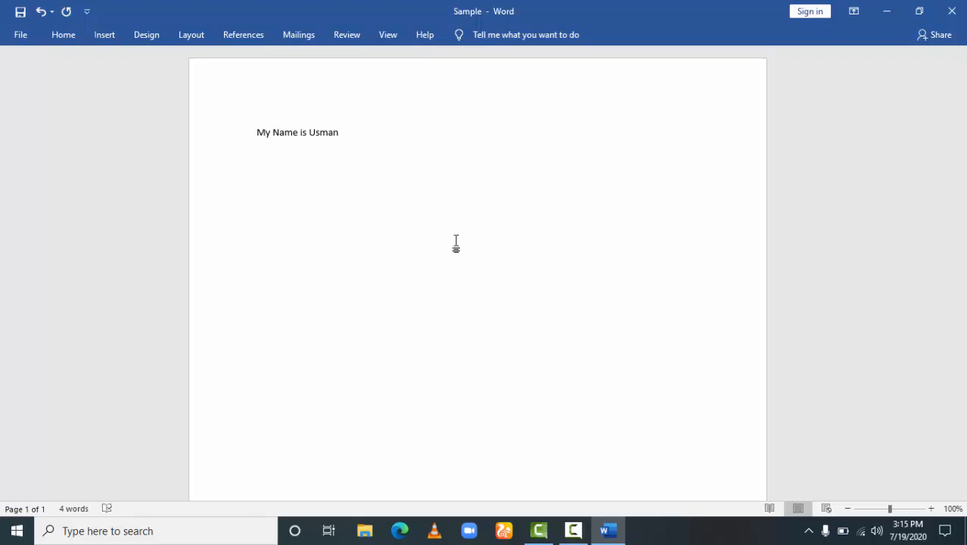
Pin the ribbon open with the Home commands showing.
click(61, 37)
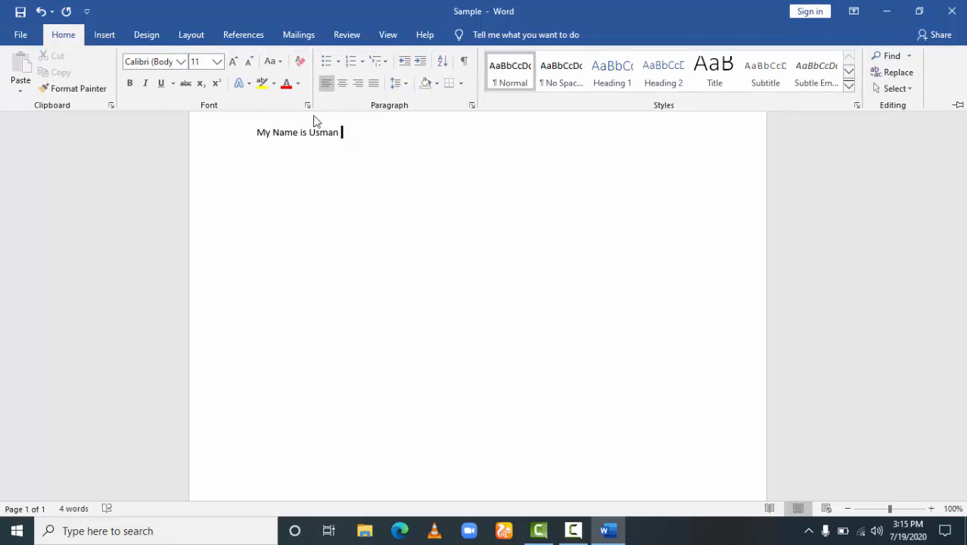
click(957, 108)
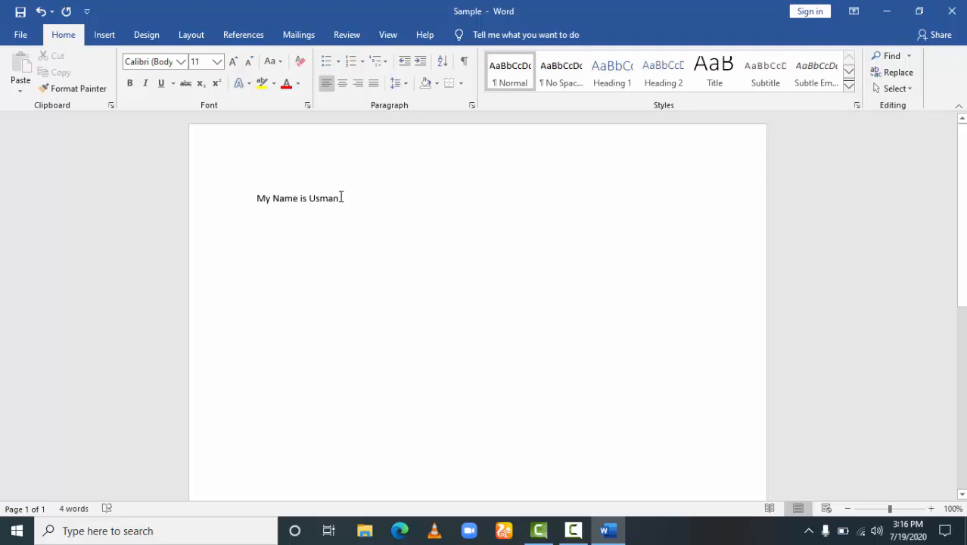
Format the whole "My Name is" sentence as bold and italic.
drag(342, 197, 261, 198)
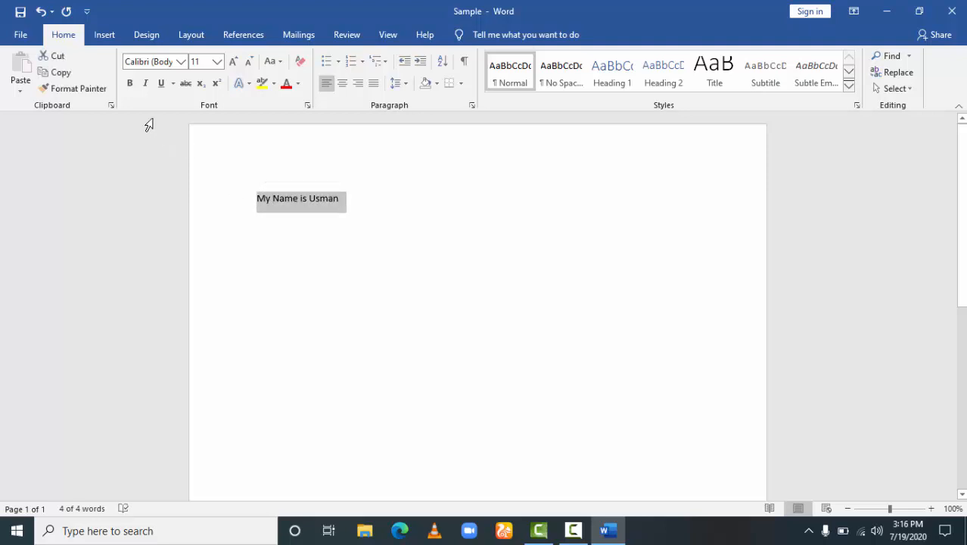
click(370, 201)
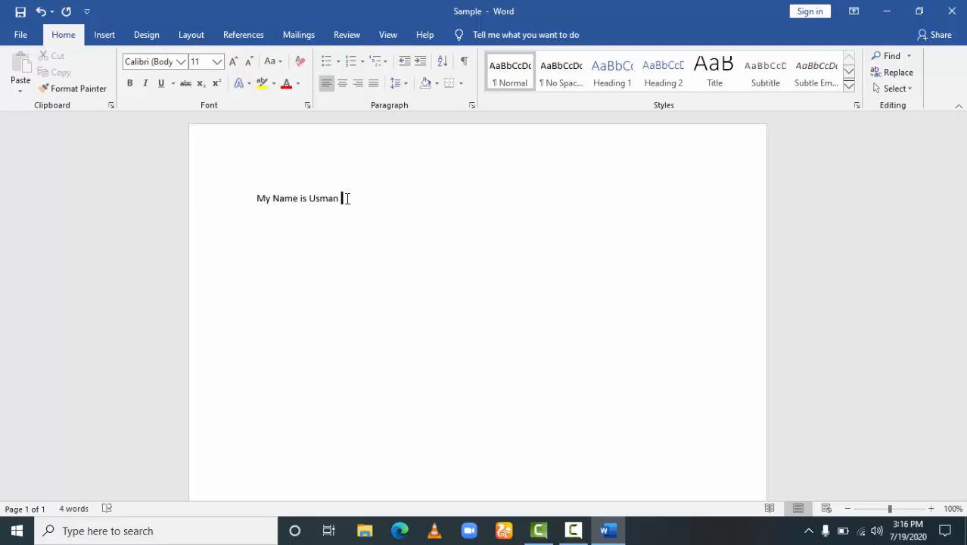
drag(347, 198, 262, 198)
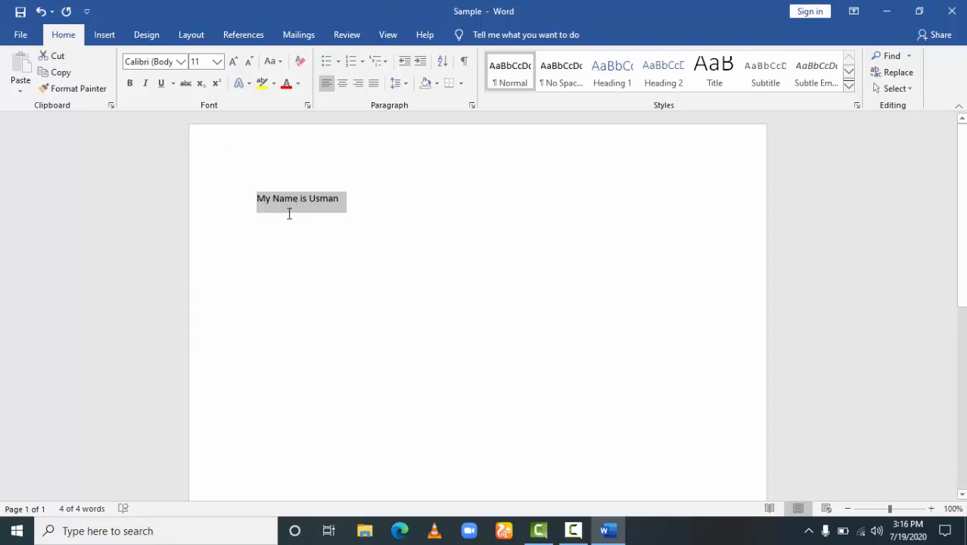
click(130, 85)
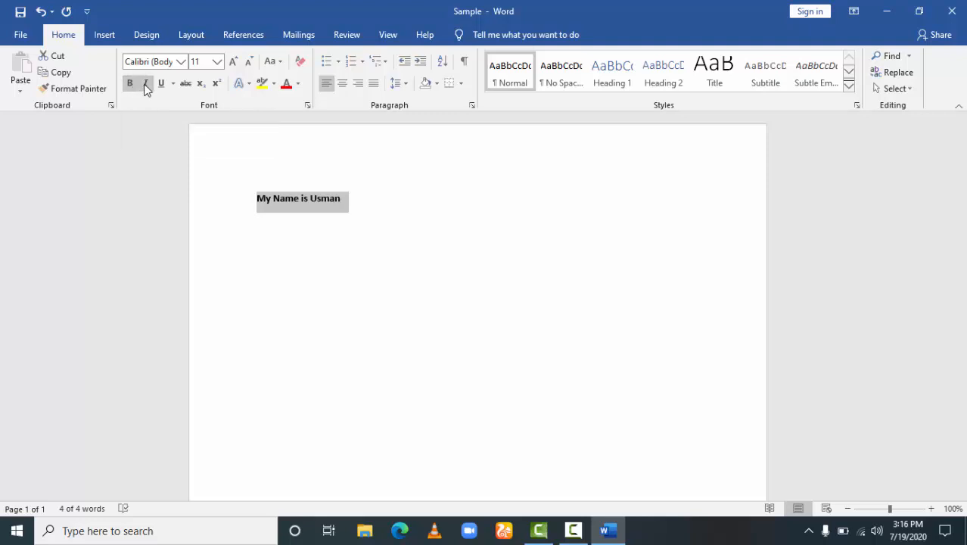
click(147, 86)
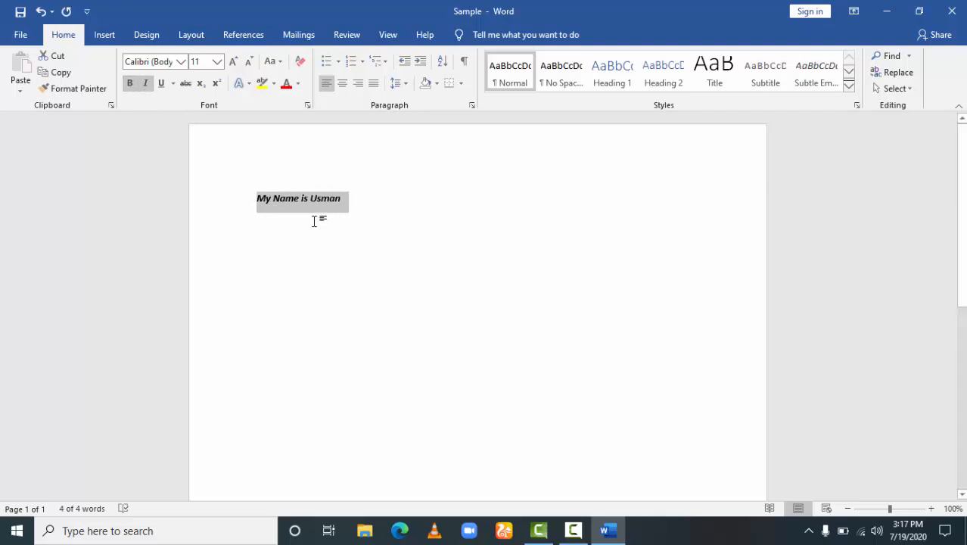
Remove the bold from the sentence and give it a dashed underline.
click(129, 86)
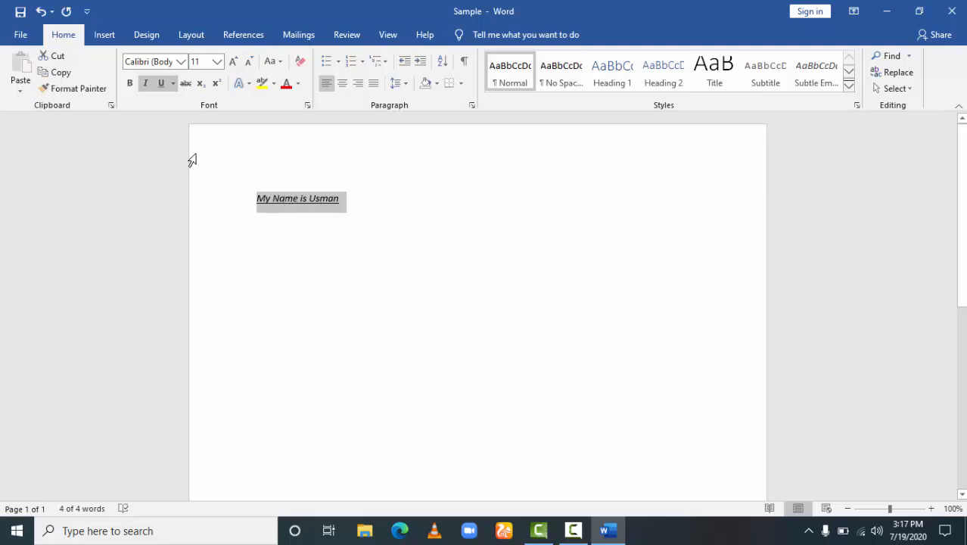
click(173, 84)
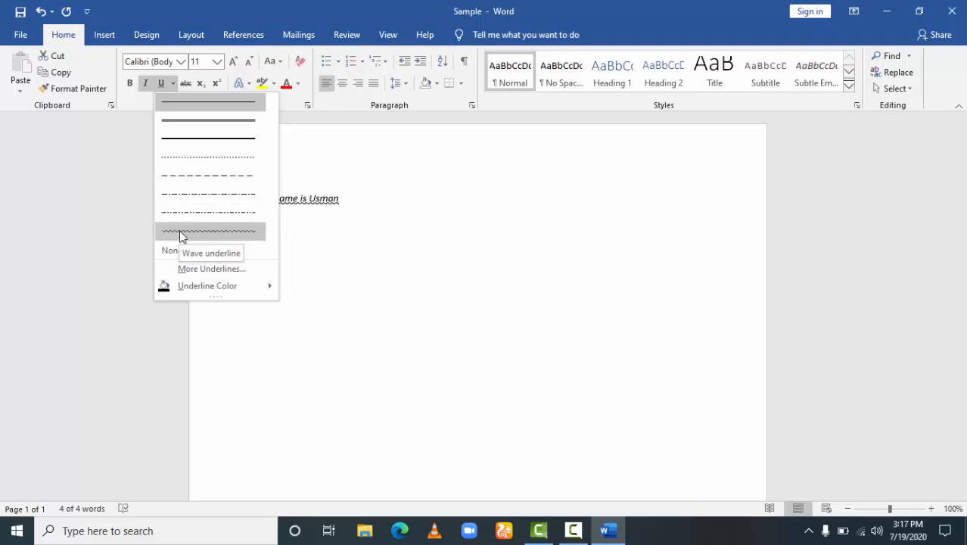
click(193, 176)
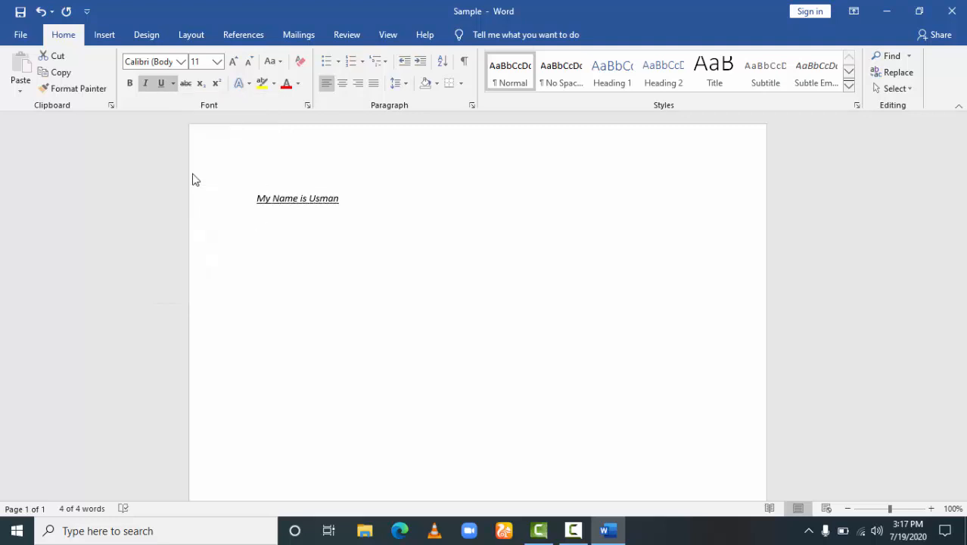
click(354, 228)
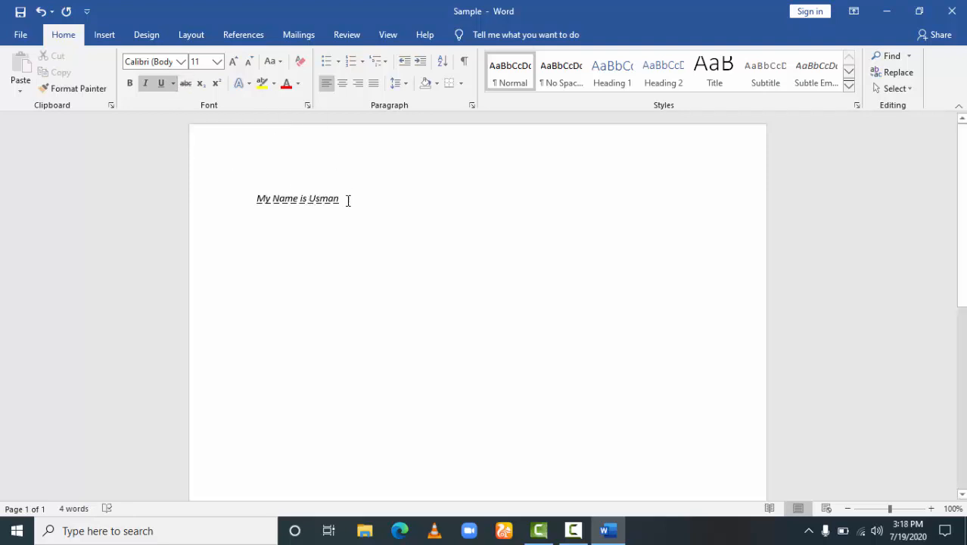
Remove the italic and the dashed underline from the sentence.
drag(348, 199, 254, 203)
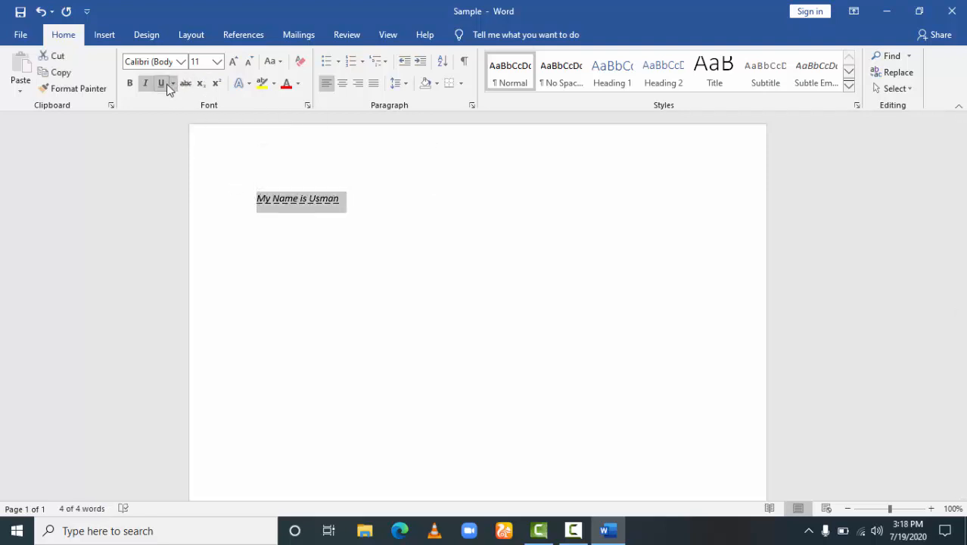
click(146, 83)
click(360, 223)
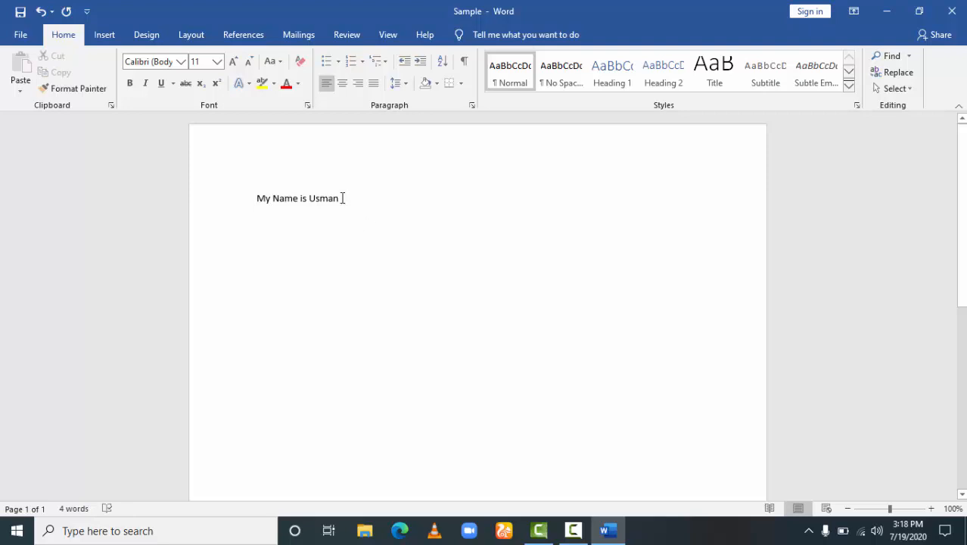
Change the font of the whole sentence to Arial Black.
drag(337, 198, 259, 193)
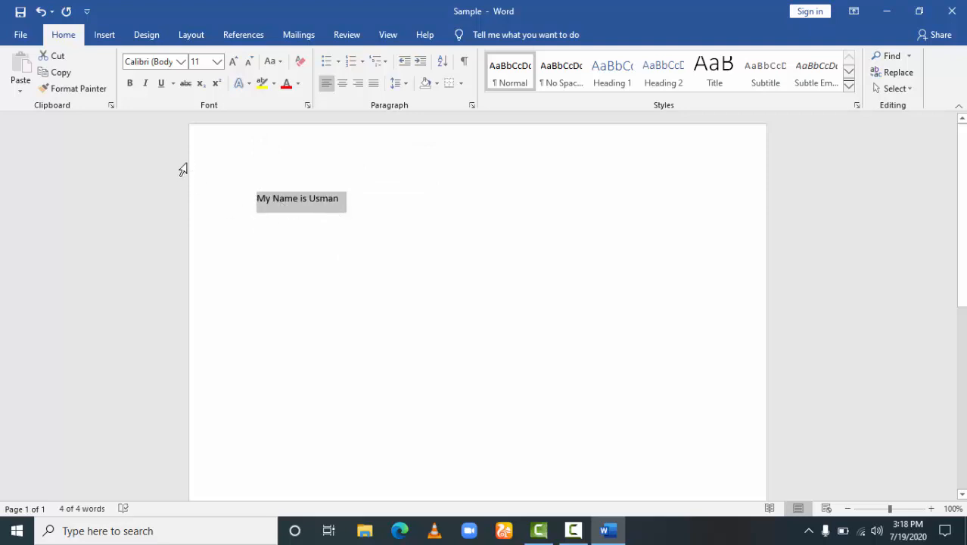
click(181, 63)
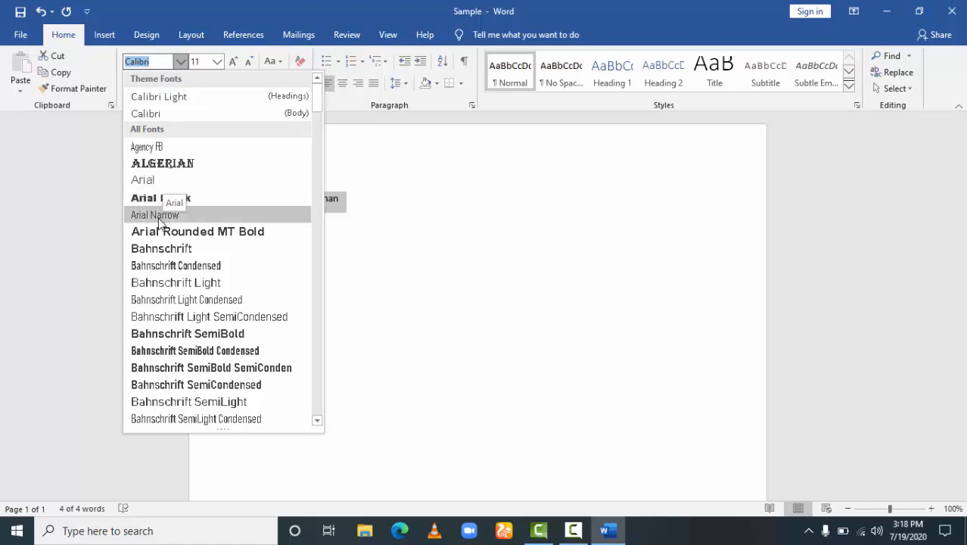
click(137, 200)
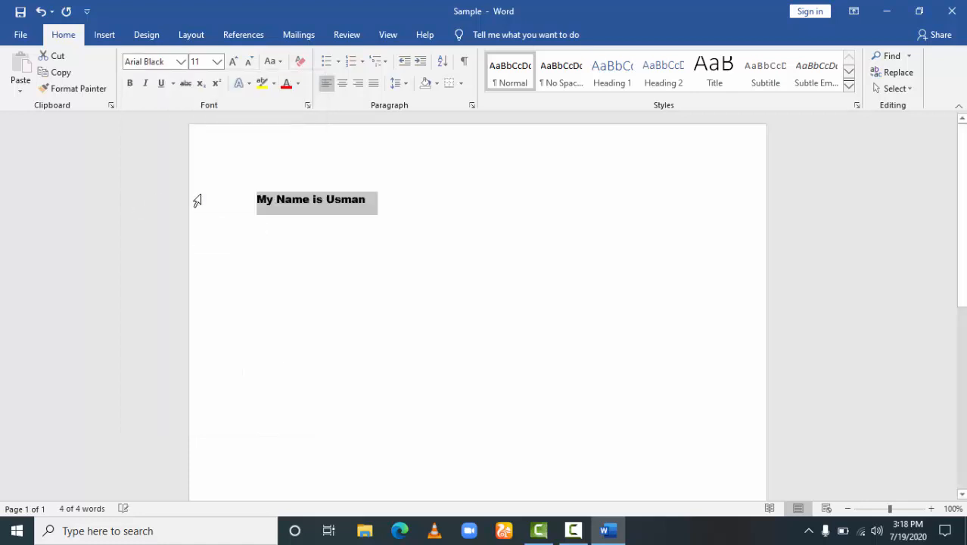
click(313, 241)
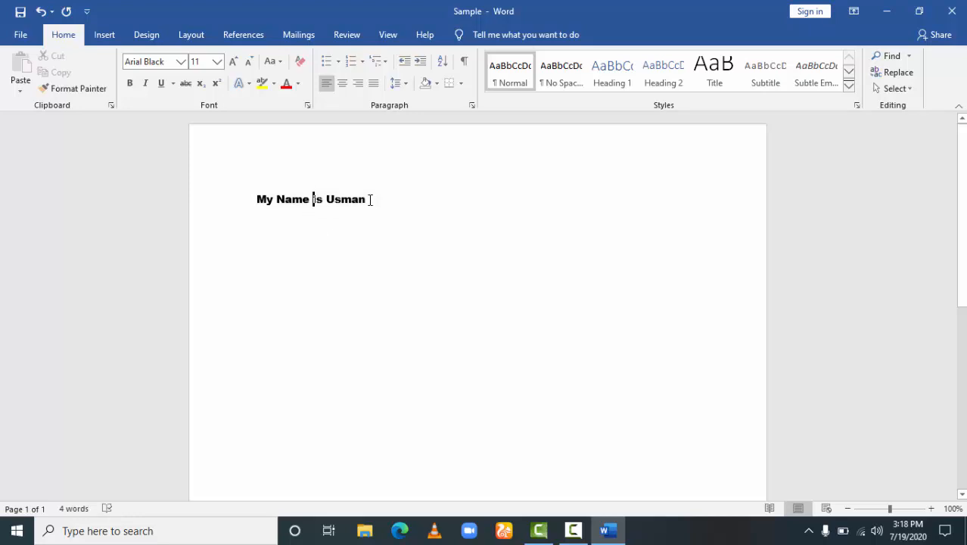
Change the font of the whole "My Name is" sentence to Blackadder ITC.
drag(369, 201, 265, 200)
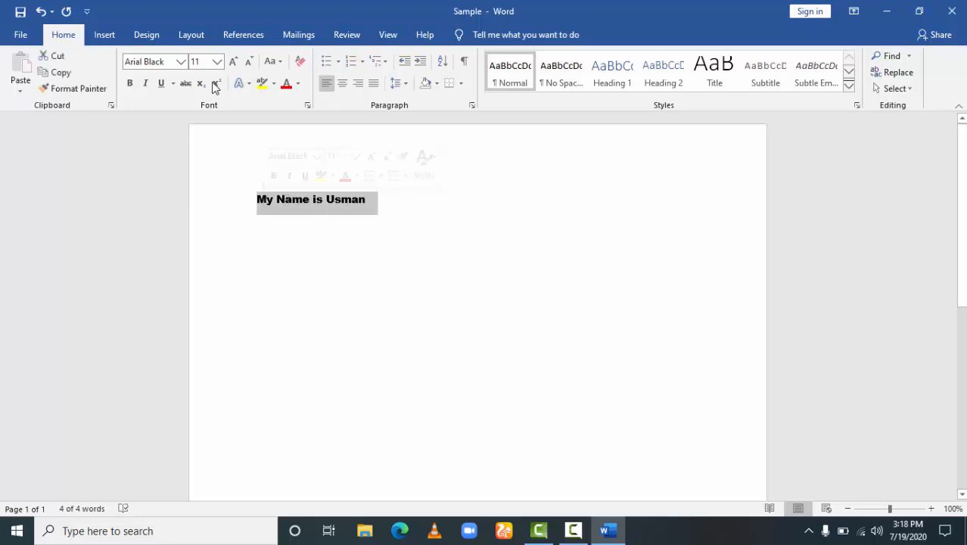
click(182, 63)
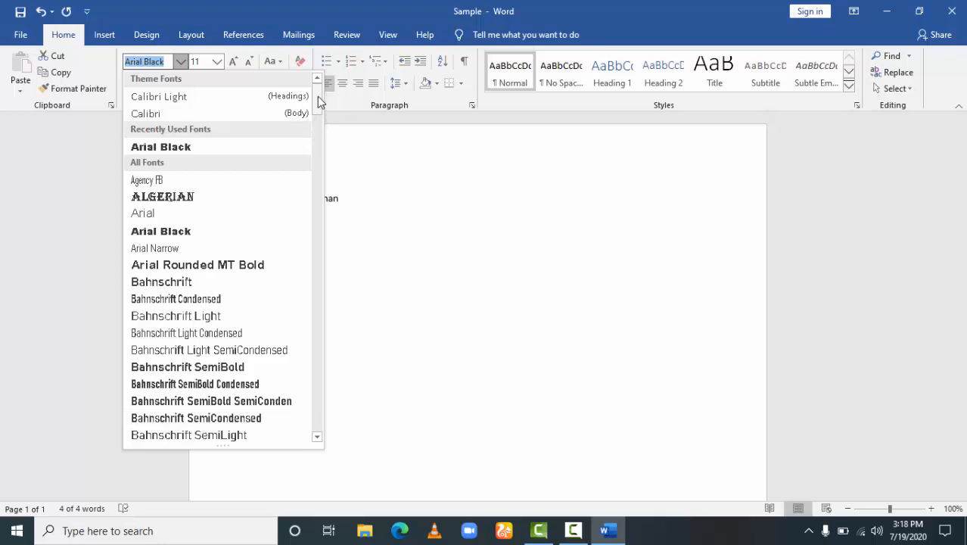
drag(317, 96, 317, 122)
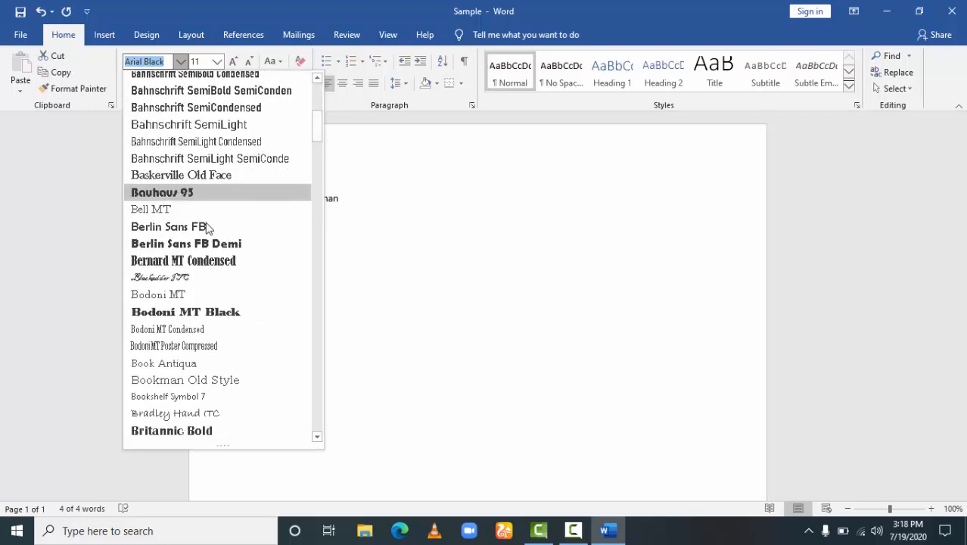
click(159, 280)
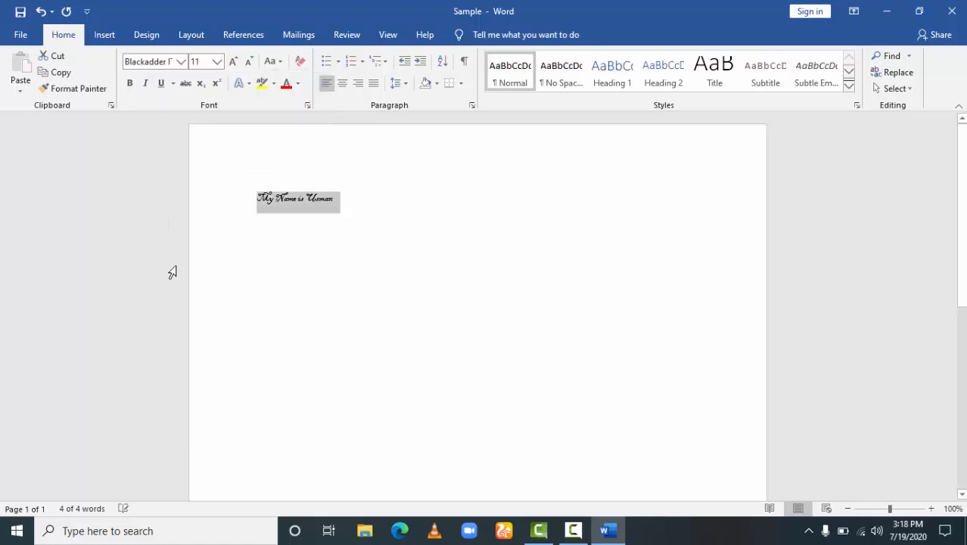
click(322, 264)
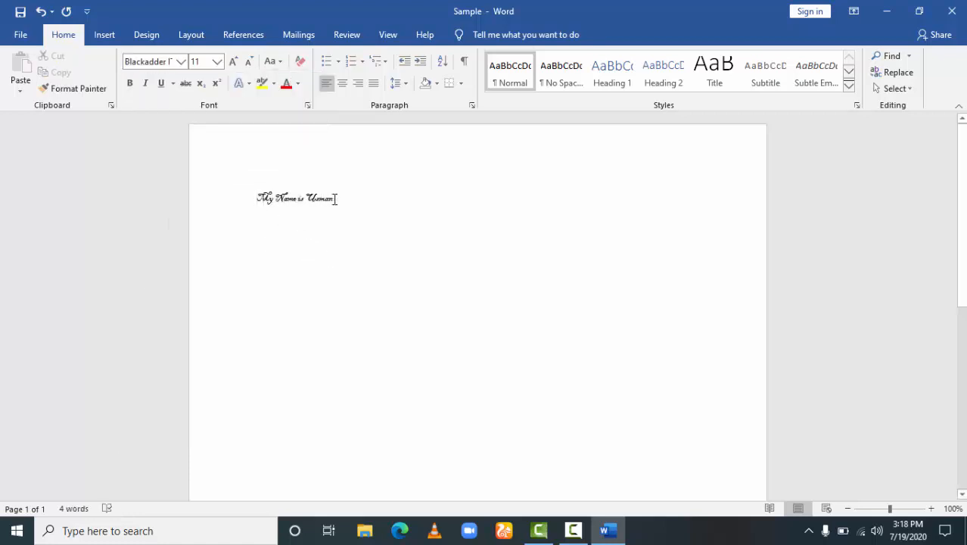
Set the font of the whole sentence back to Calibri (Body).
drag(336, 199, 265, 200)
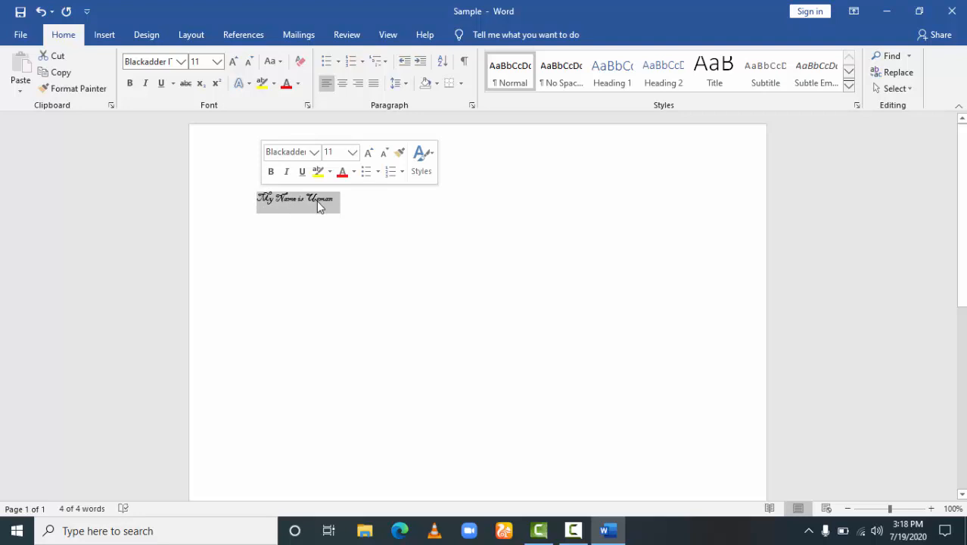
click(313, 154)
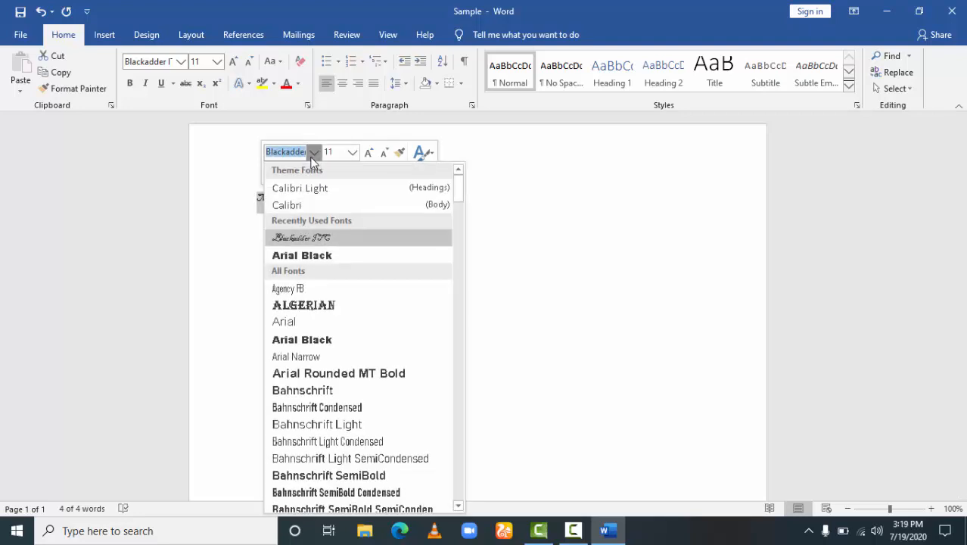
click(312, 206)
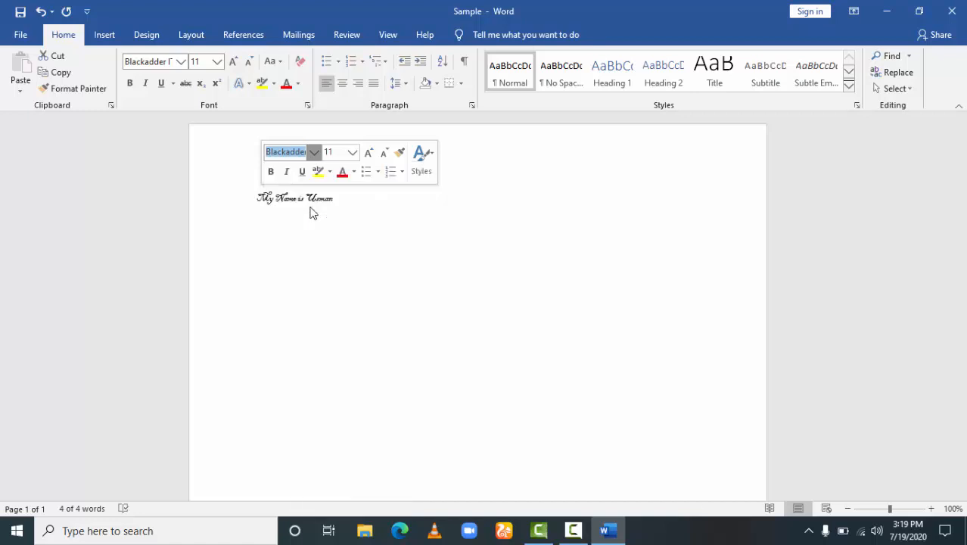
click(360, 215)
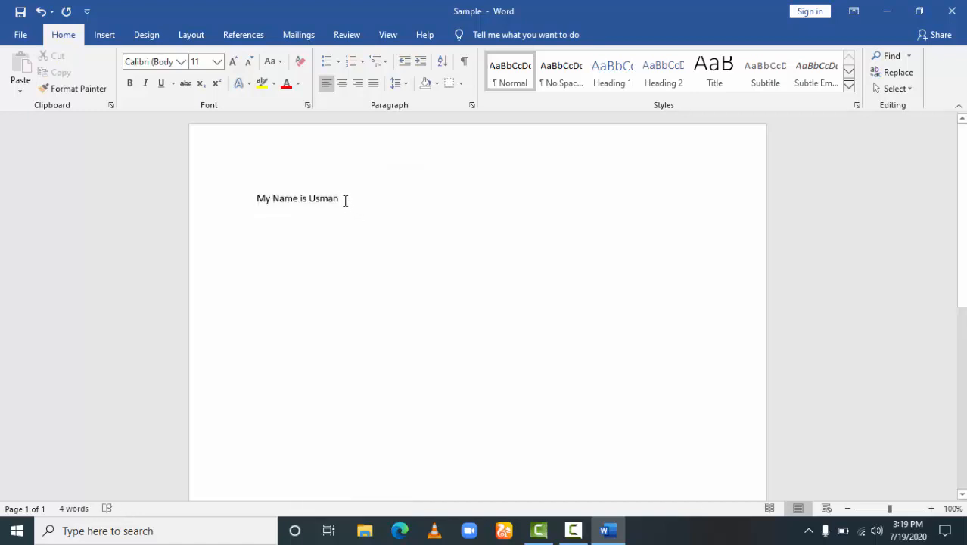
Set the font size of the whole sentence to 14.
drag(344, 199, 263, 203)
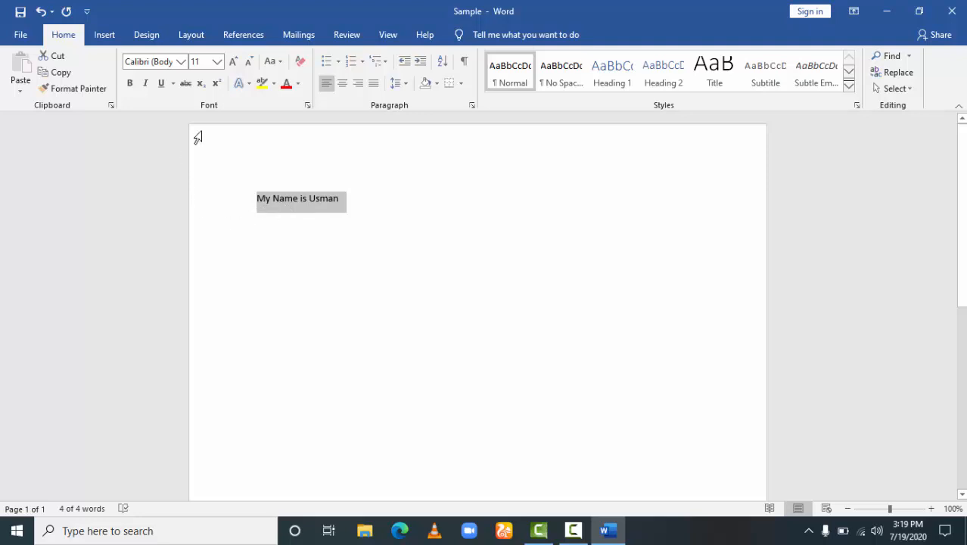
click(217, 62)
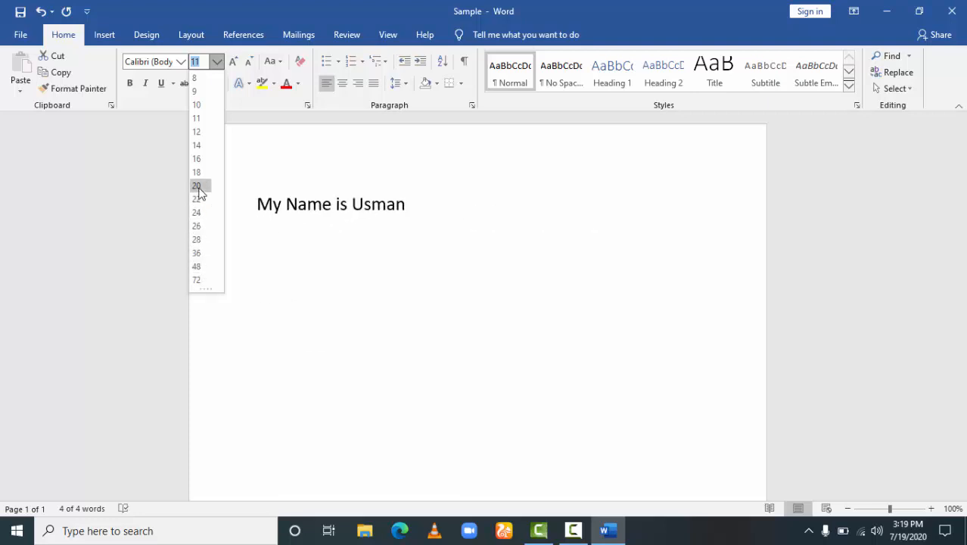
click(198, 146)
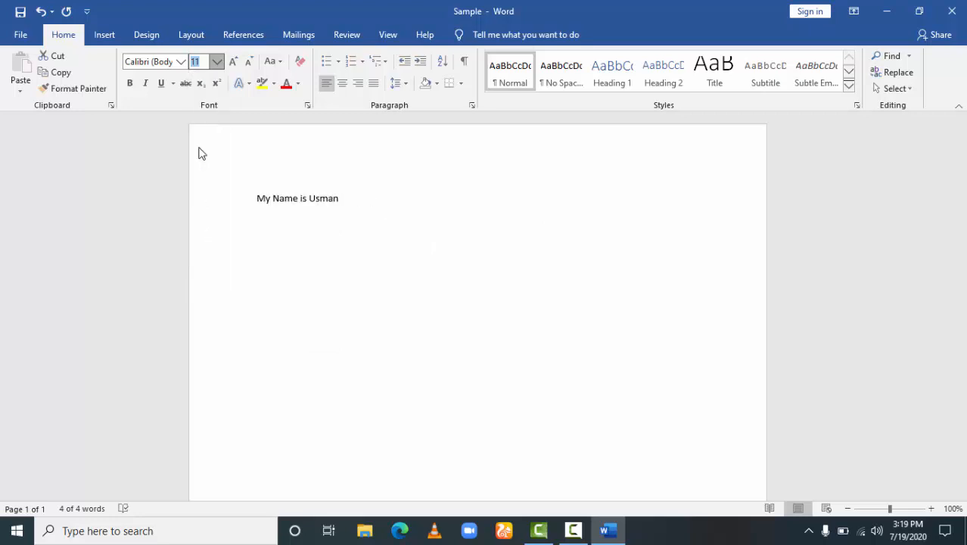
click(372, 224)
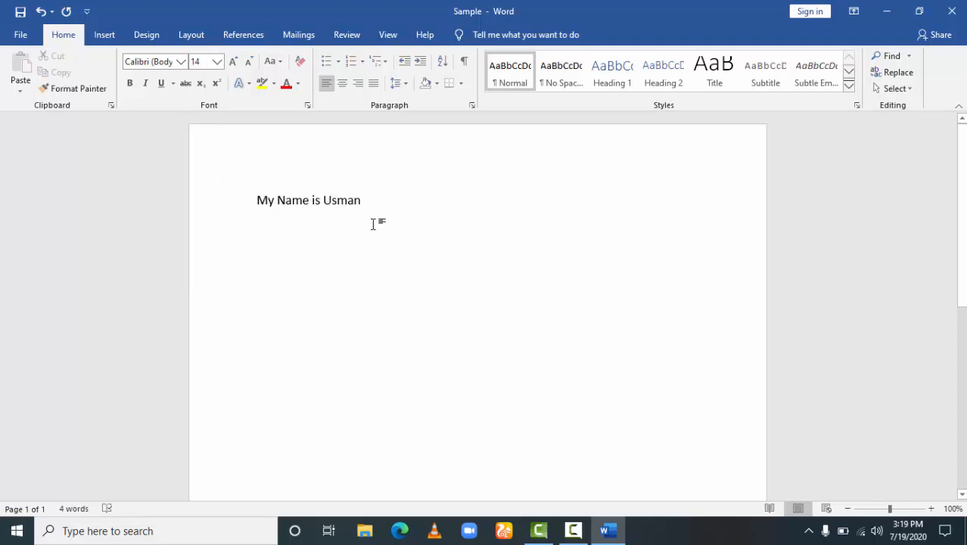
drag(366, 205, 255, 210)
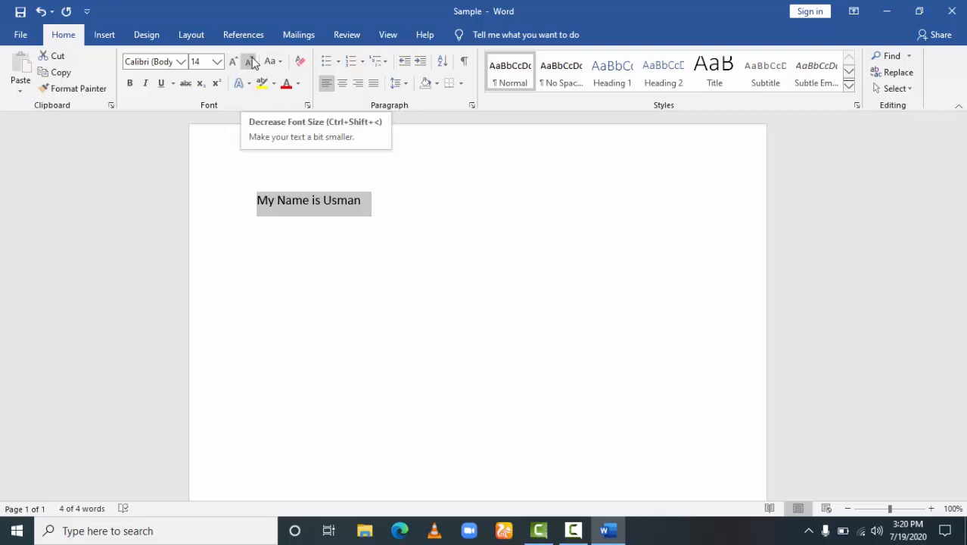
click(397, 232)
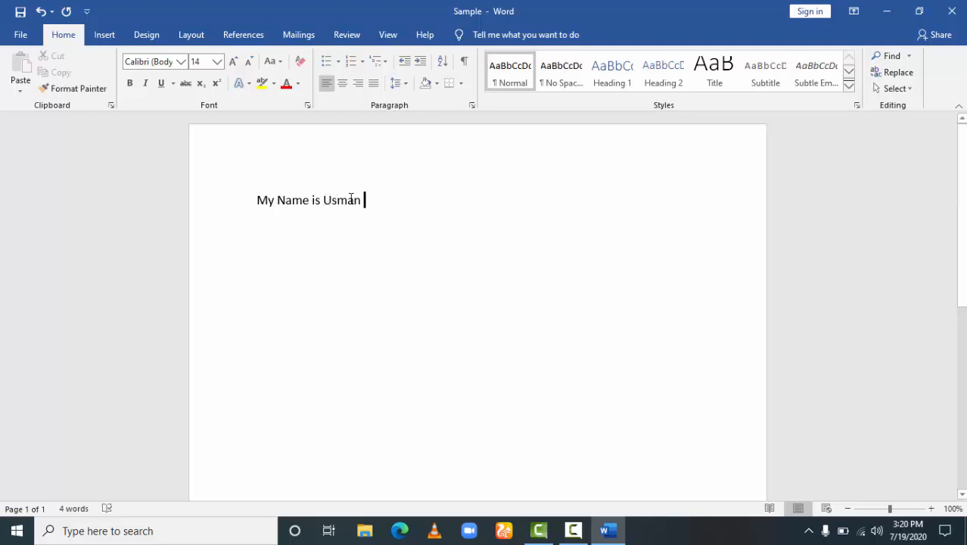
Enlarge only the person's name at the end of the sentence to 90 pt by repeatedly increasing its font size.
drag(361, 201, 325, 200)
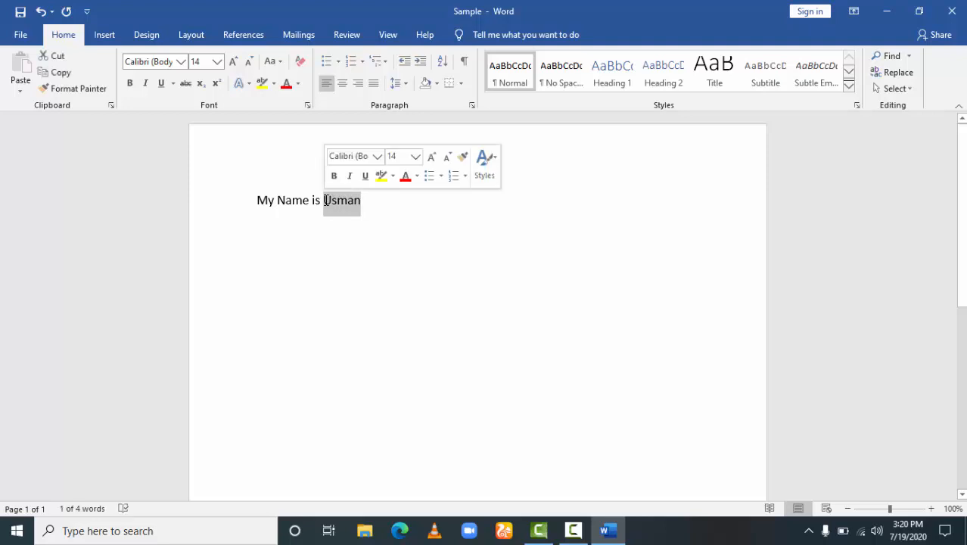
click(217, 63)
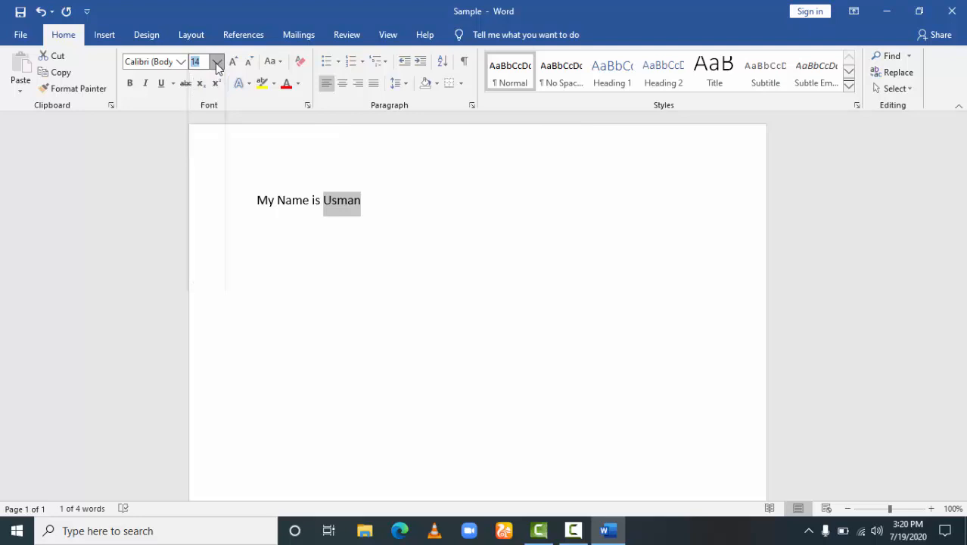
click(216, 62)
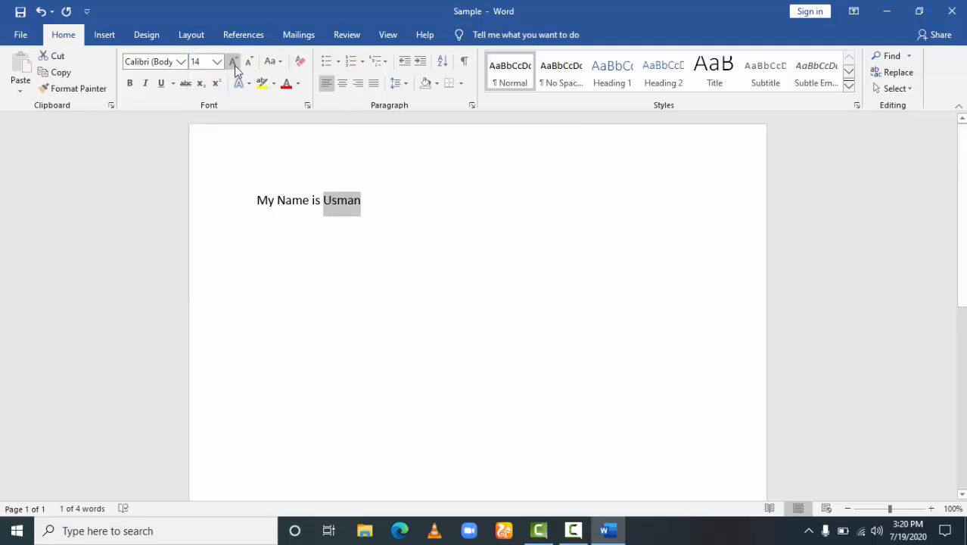
click(235, 66)
click(234, 66)
click(235, 67)
click(235, 67)
click(235, 67)
click(235, 67)
click(235, 67)
click(234, 66)
click(235, 66)
click(235, 67)
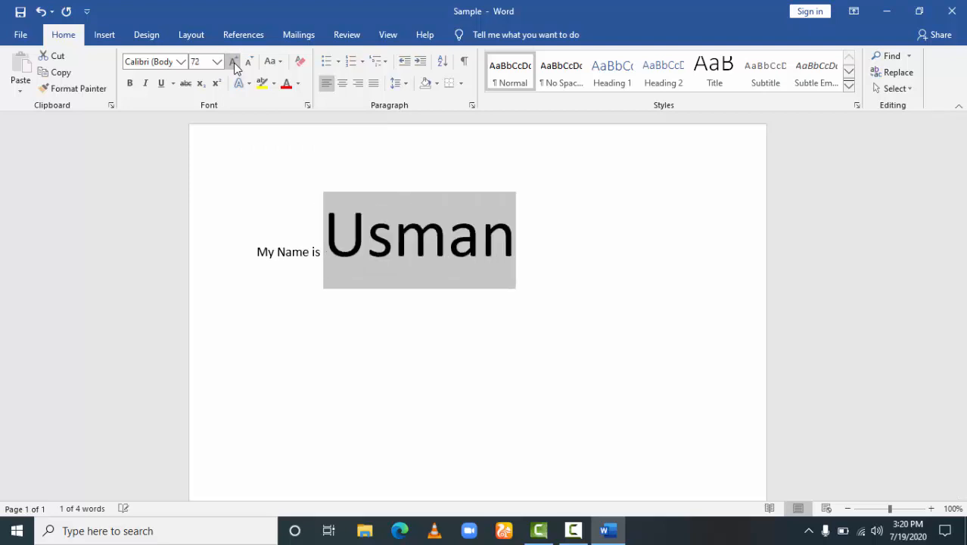
click(234, 66)
click(234, 66)
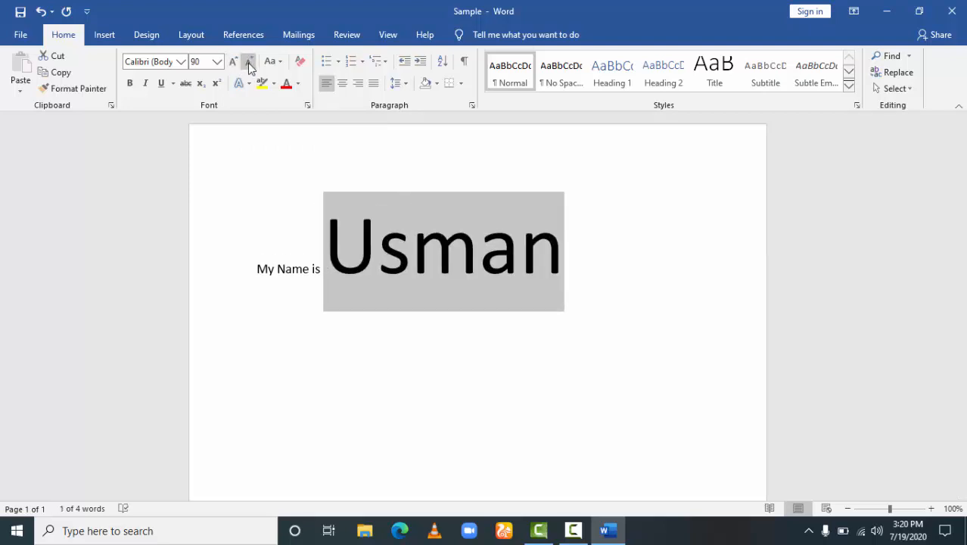
Reduce the name's font size stepwise to 16 pt.
click(248, 63)
click(247, 63)
click(247, 63)
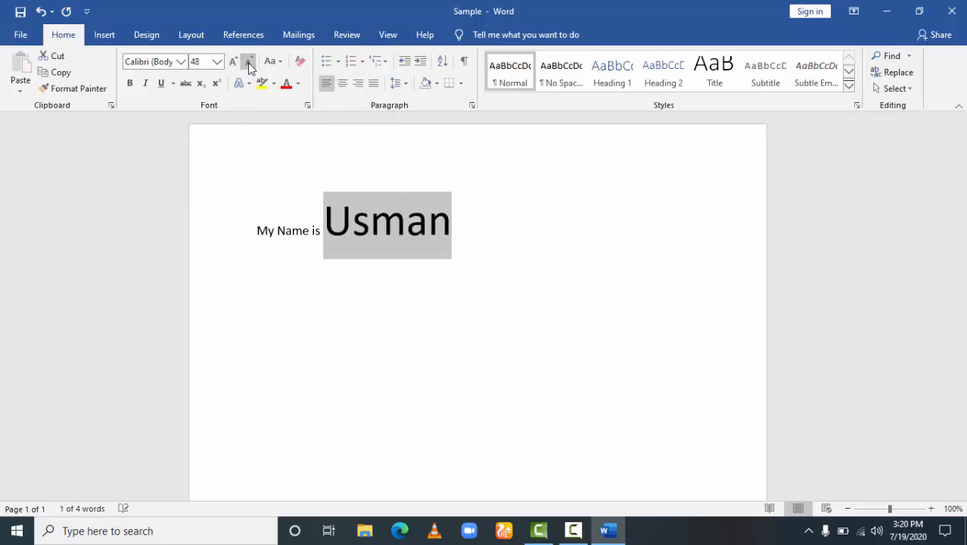
click(247, 63)
click(248, 63)
click(248, 63)
click(248, 63)
click(247, 63)
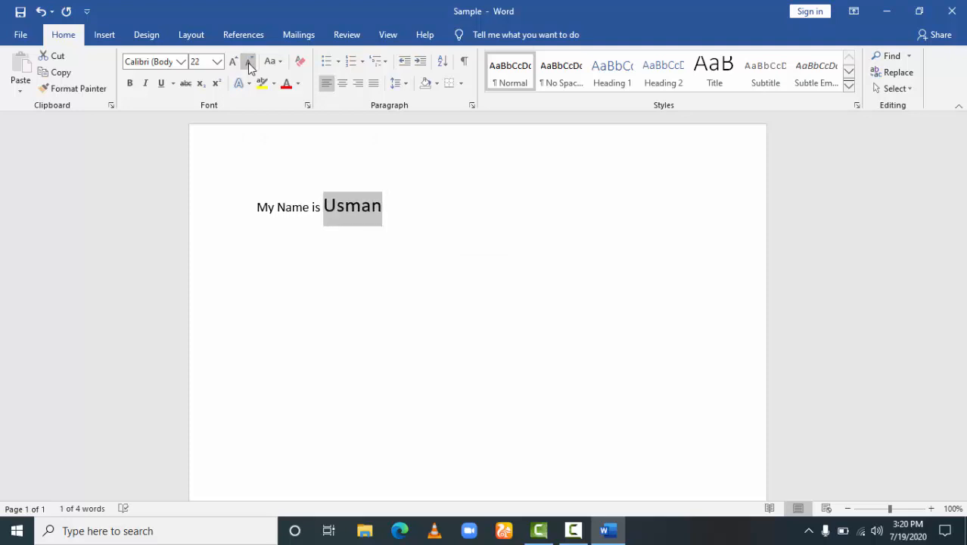
click(247, 63)
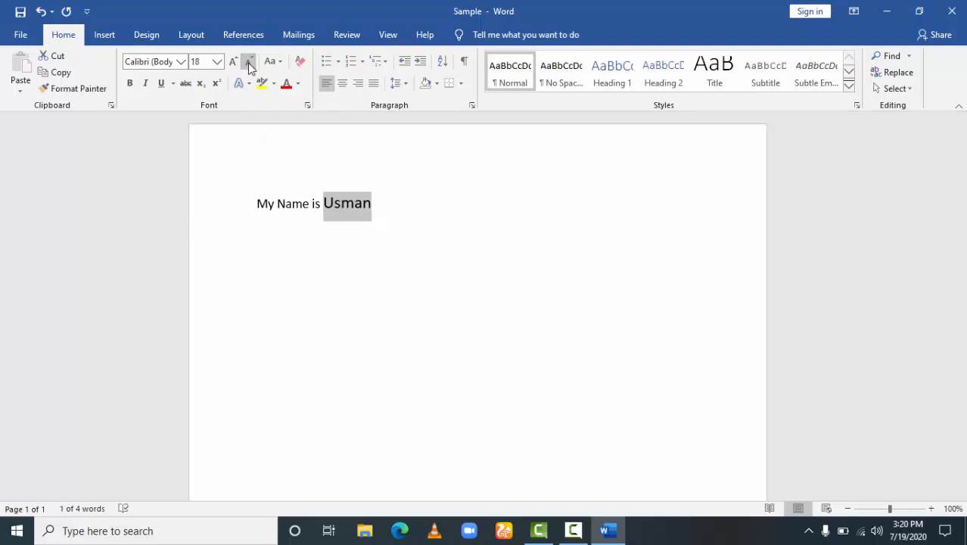
click(248, 62)
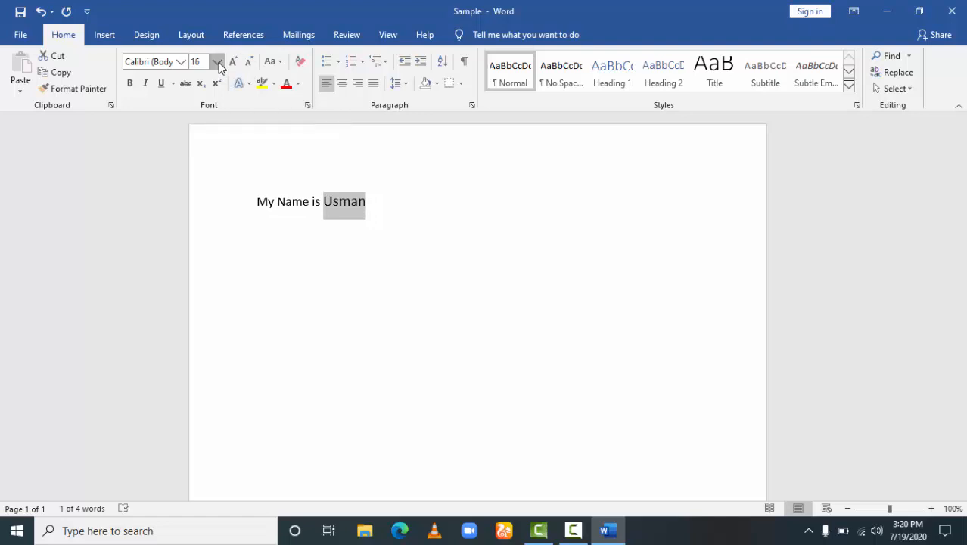
Increase the name's font size by one increment to 18 pt.
click(217, 62)
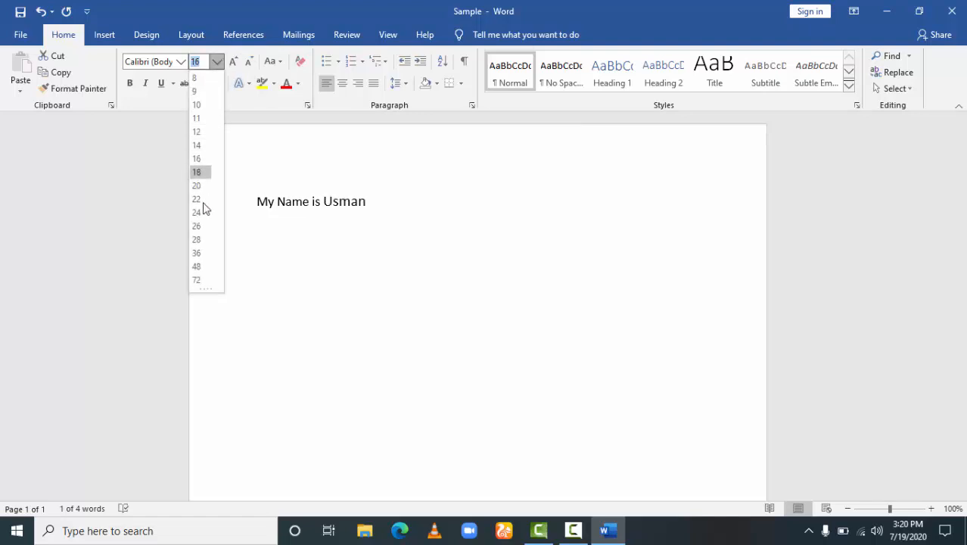
click(249, 62)
click(235, 64)
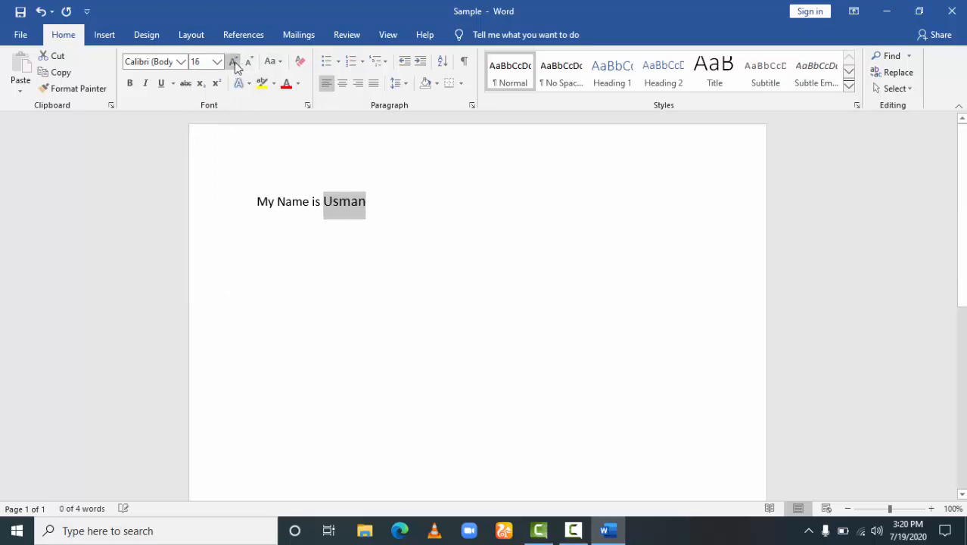
click(234, 63)
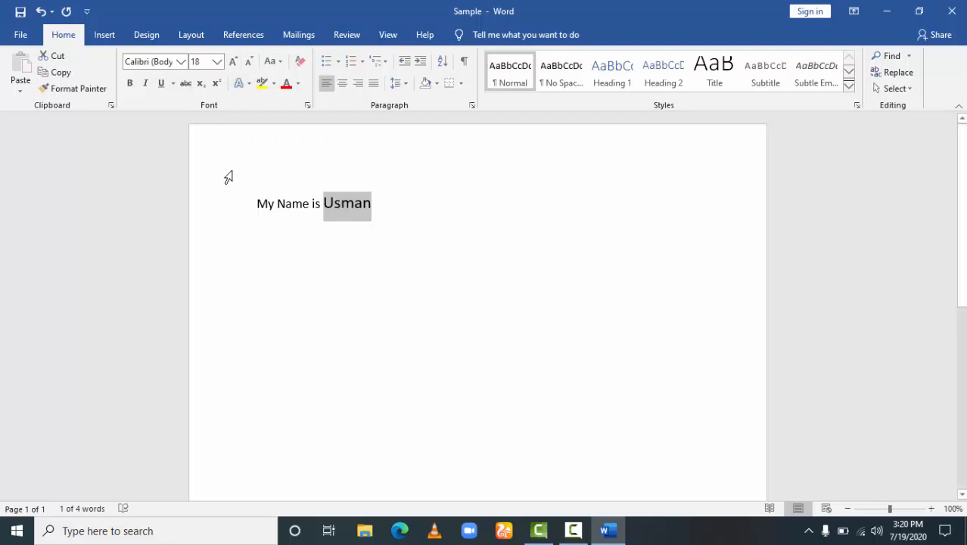
Apply strikethrough to the name and remove it again.
click(187, 87)
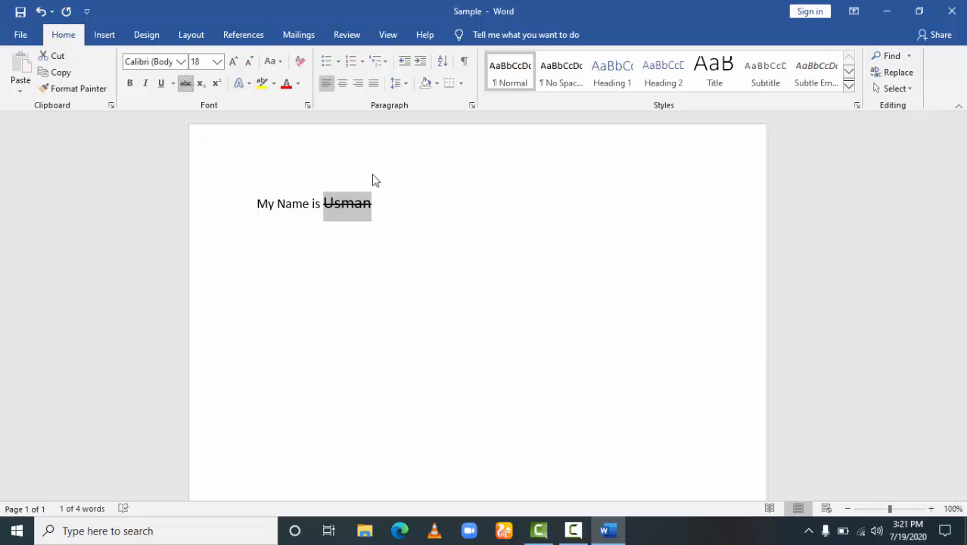
click(185, 84)
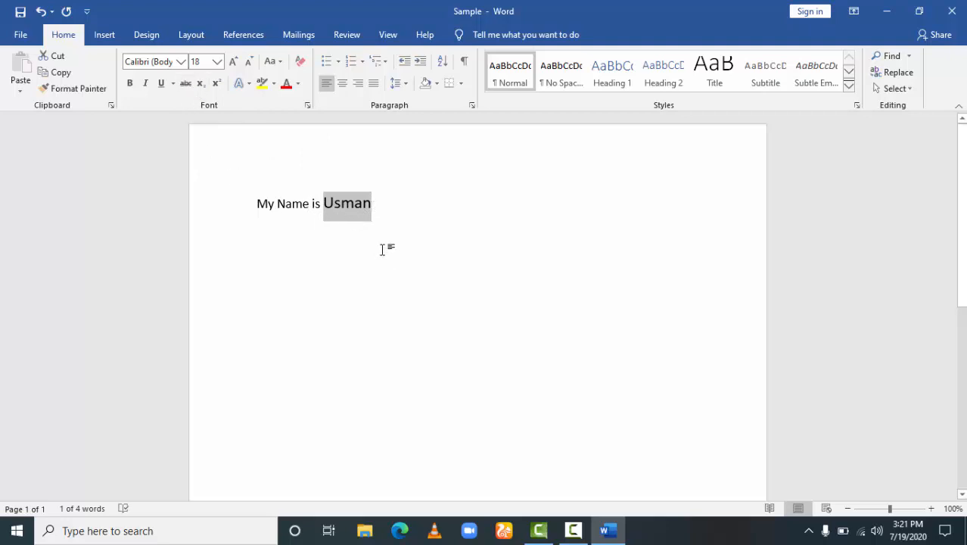
click(383, 226)
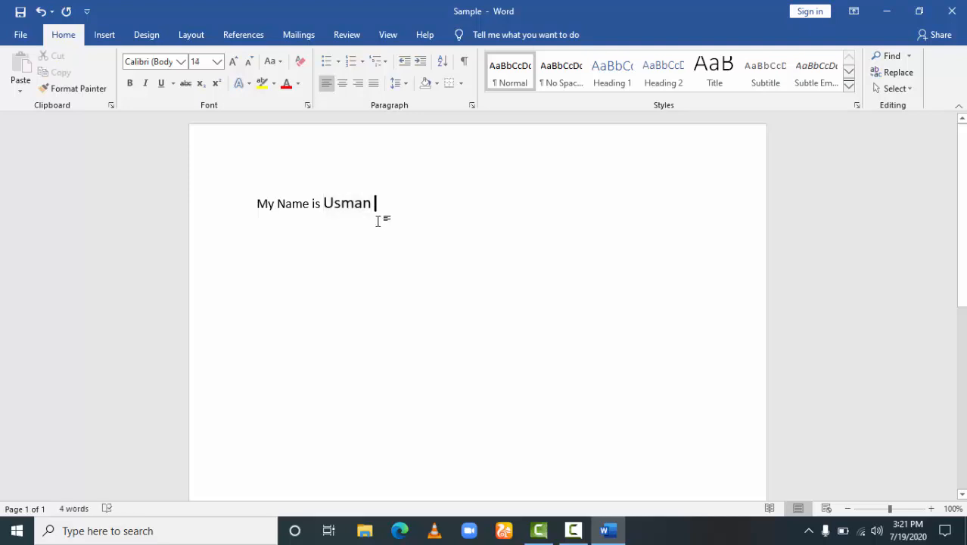
Add a space and a capital H after the name at the end of the sentence.
click(220, 86)
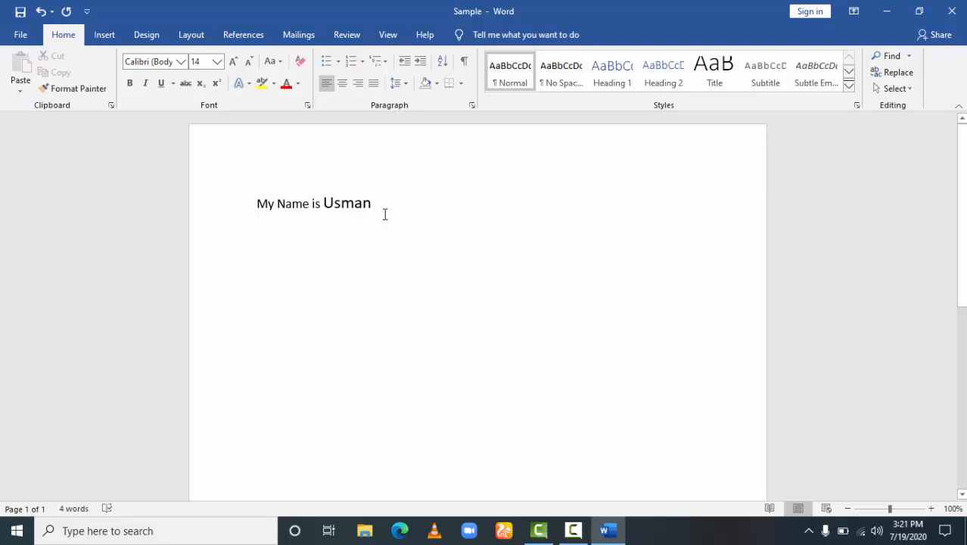
text(7)
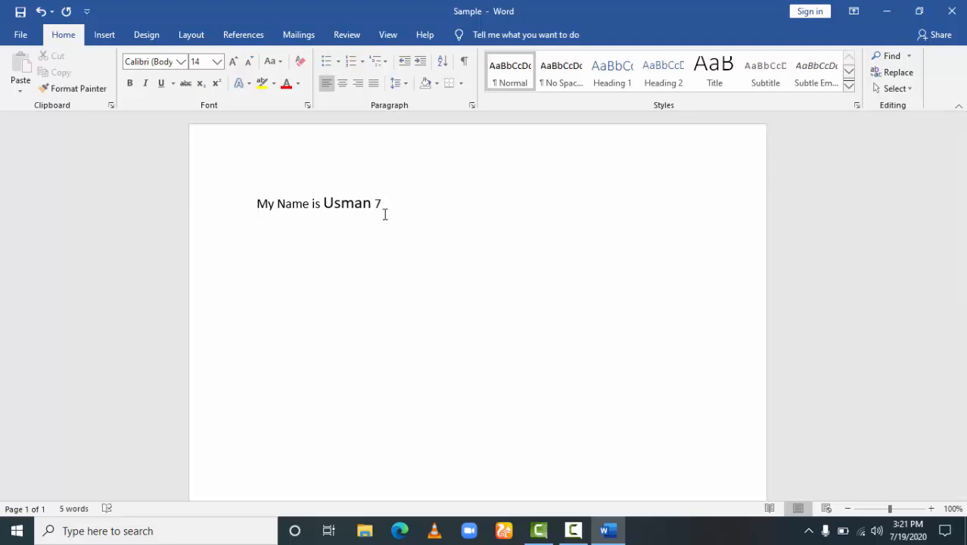
key(BackSpace)
text(H)
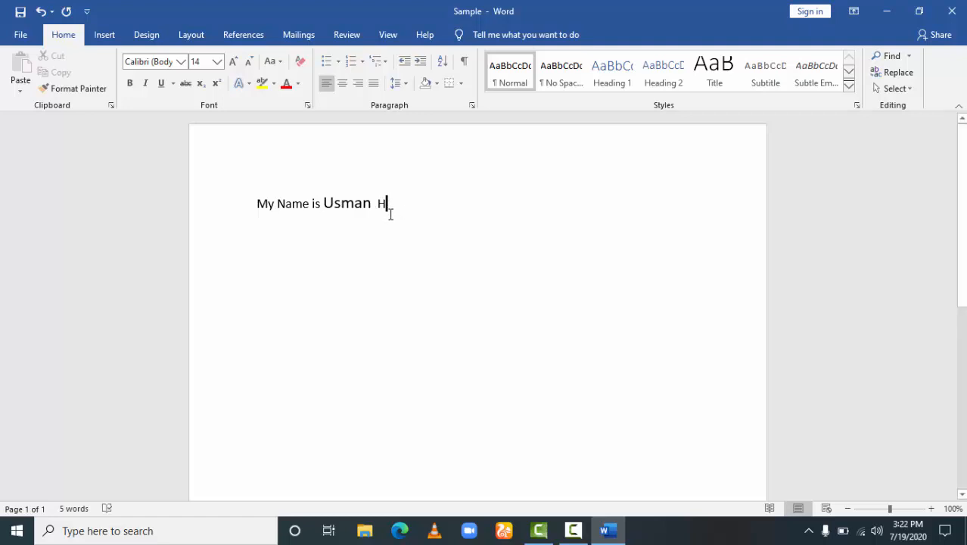
text(2)
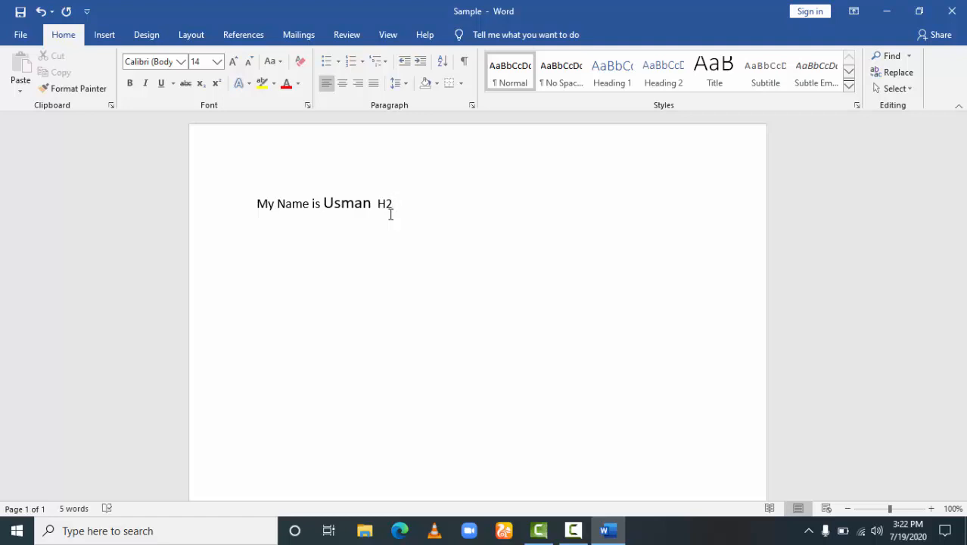
key(BackSpace)
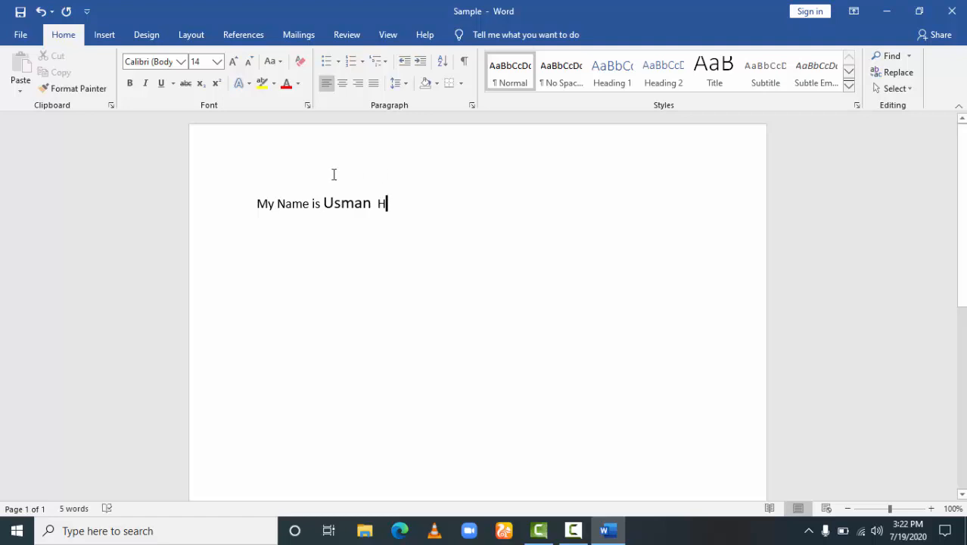
Turn on subscript and add 21223666 after the H, deleting all the digits except the initial 2.
click(200, 85)
text(21223)
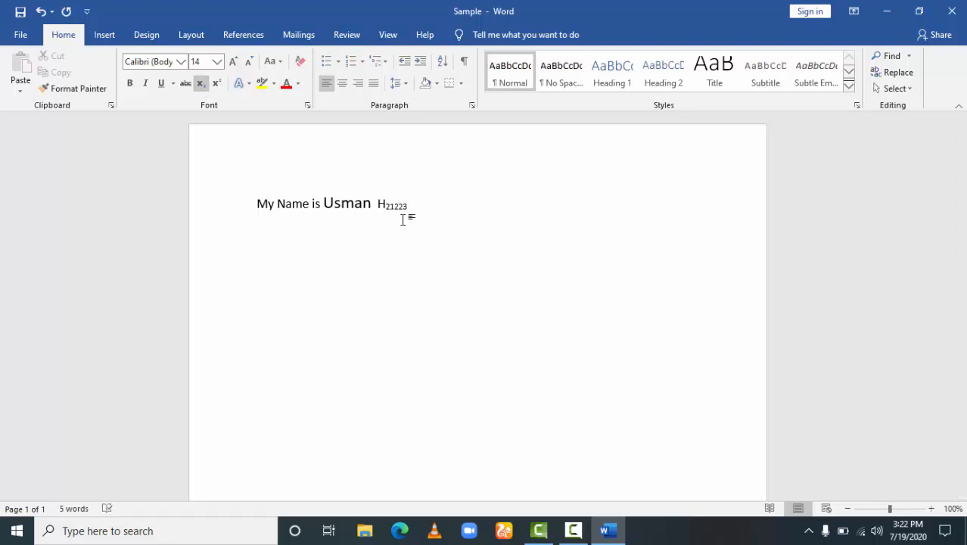
text(666)
key(BackSpace)
key(BackSpace)
key(BackSpace)
key(BackSpace)
key(BackSpace)
key(BackSpace)
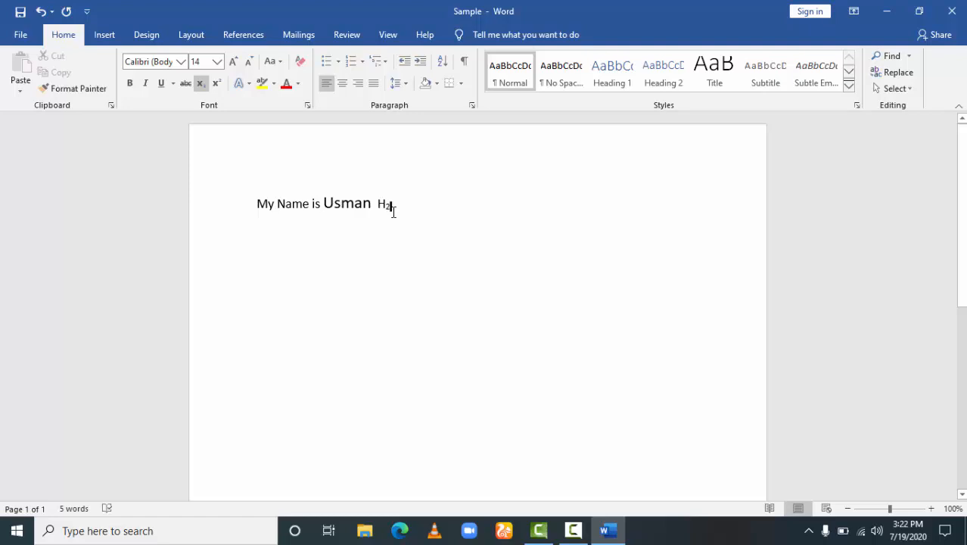
Turn off subscript and add a normal capital O to complete the H₂O formula.
click(201, 85)
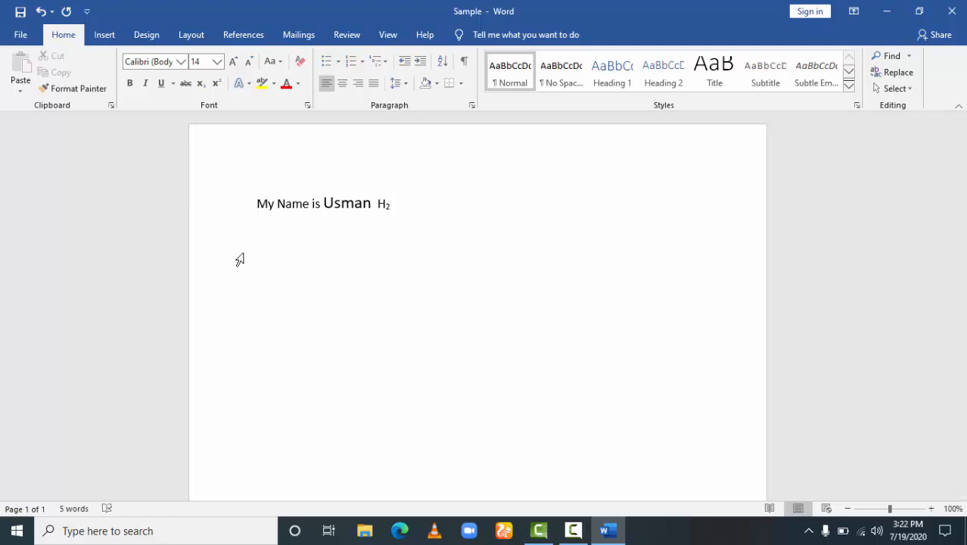
text(O)
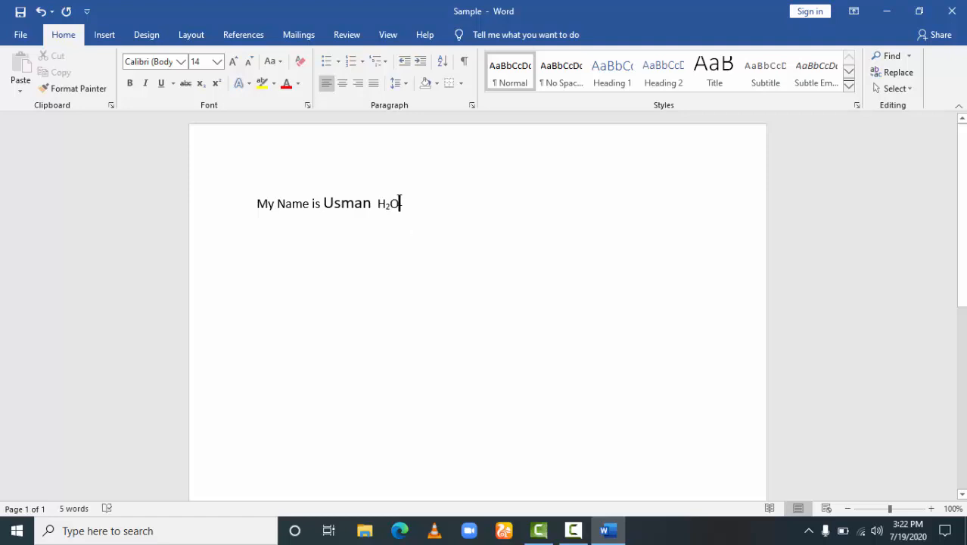
drag(400, 203, 380, 202)
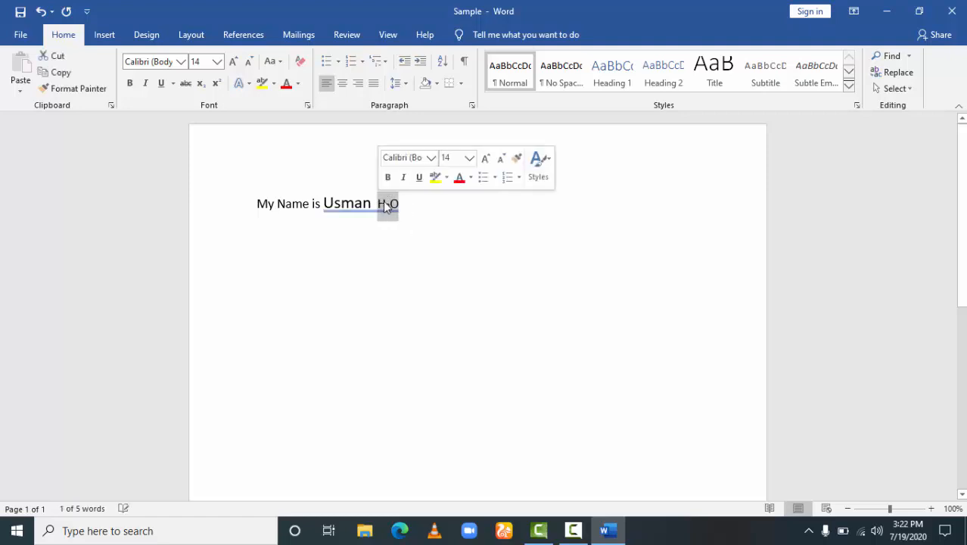
click(401, 205)
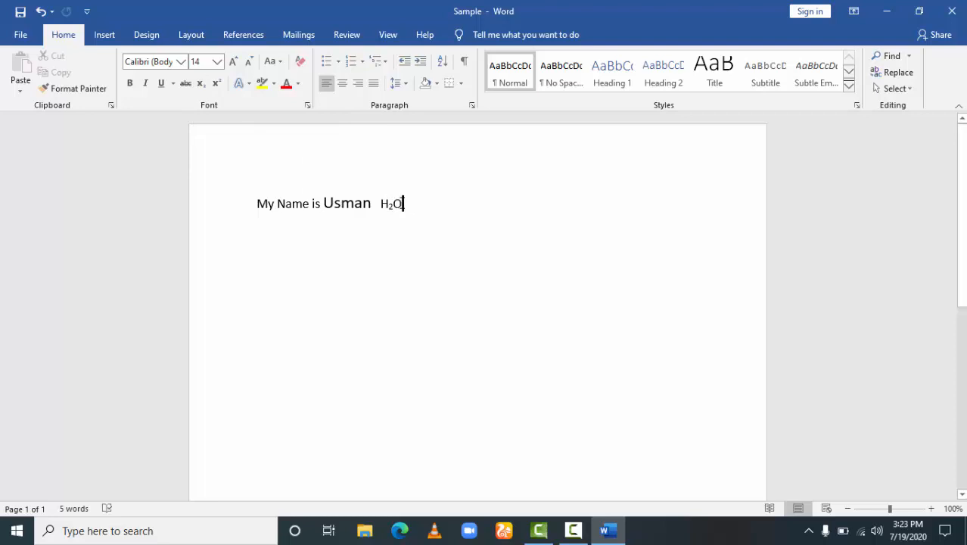
Replace the H₂O formula after the name with x², setting the 2 as superscript.
key(BackSpace)
key(BackSpace)
key(BackSpace)
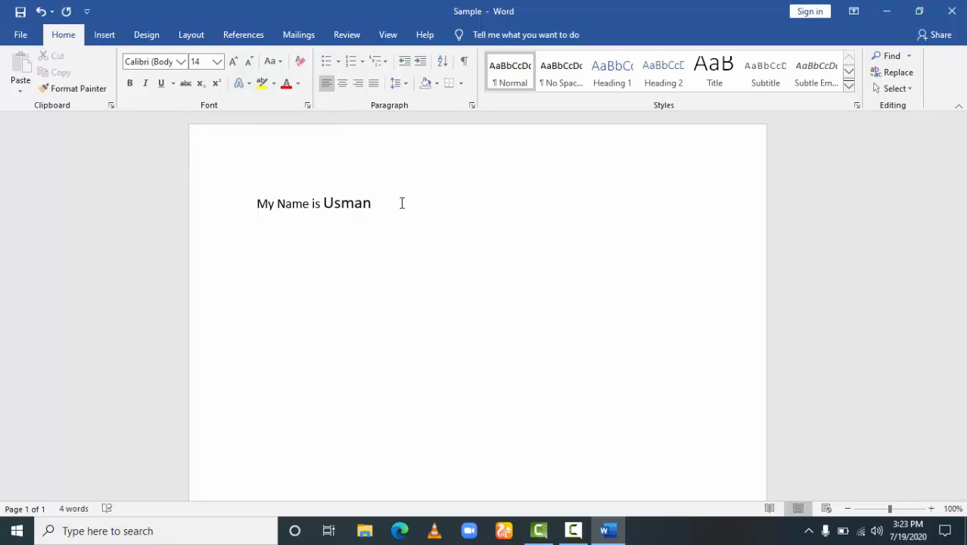
text(x)
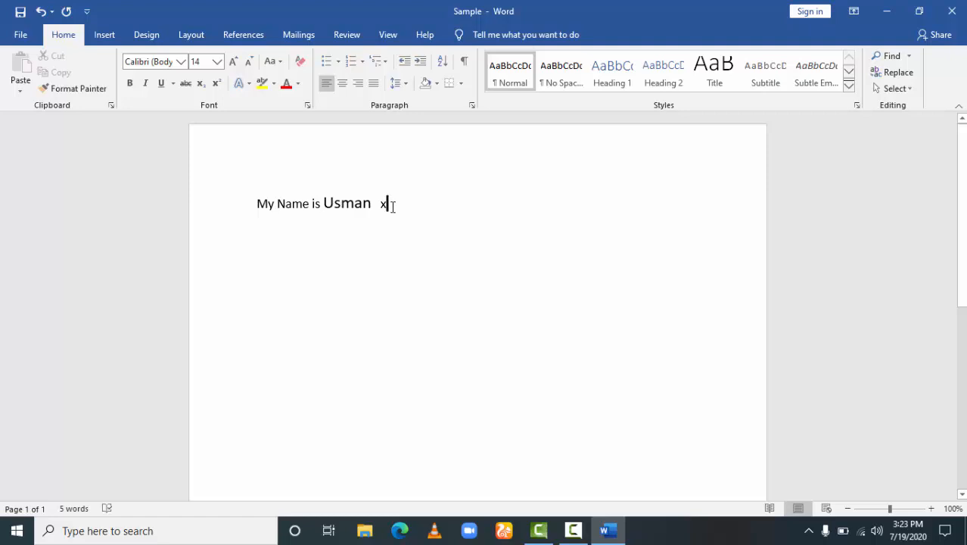
text(2)
drag(397, 198, 381, 201)
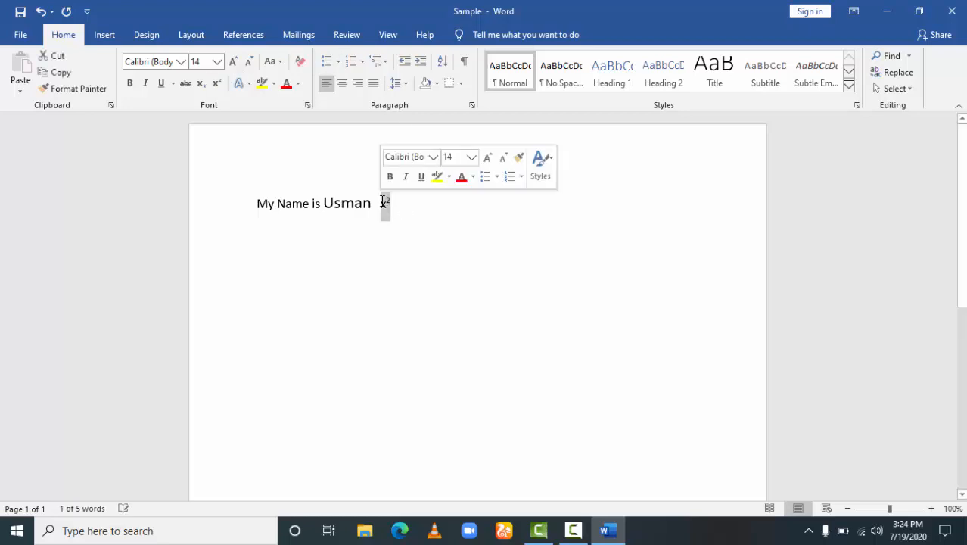
click(426, 276)
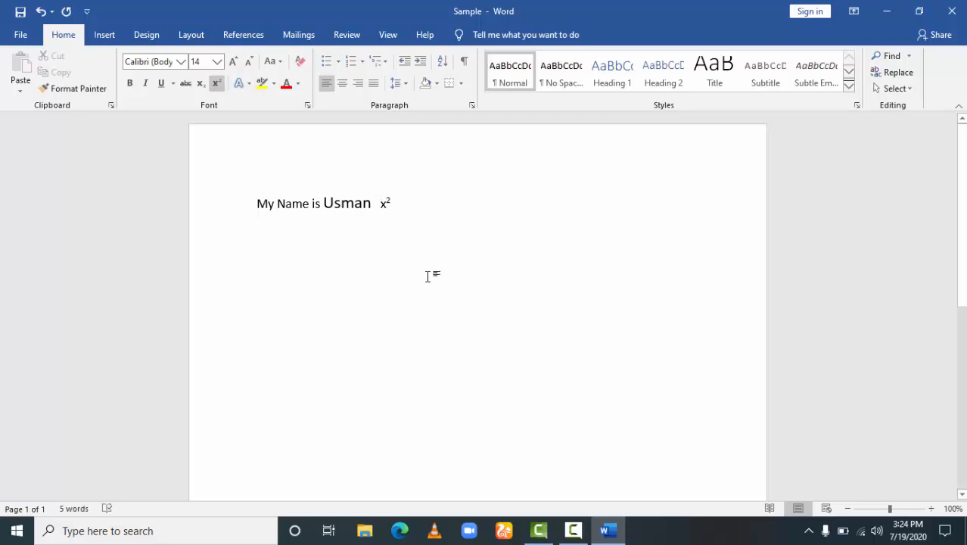
Add 2321 in normal text after x², and delete all the text following the name.
click(217, 83)
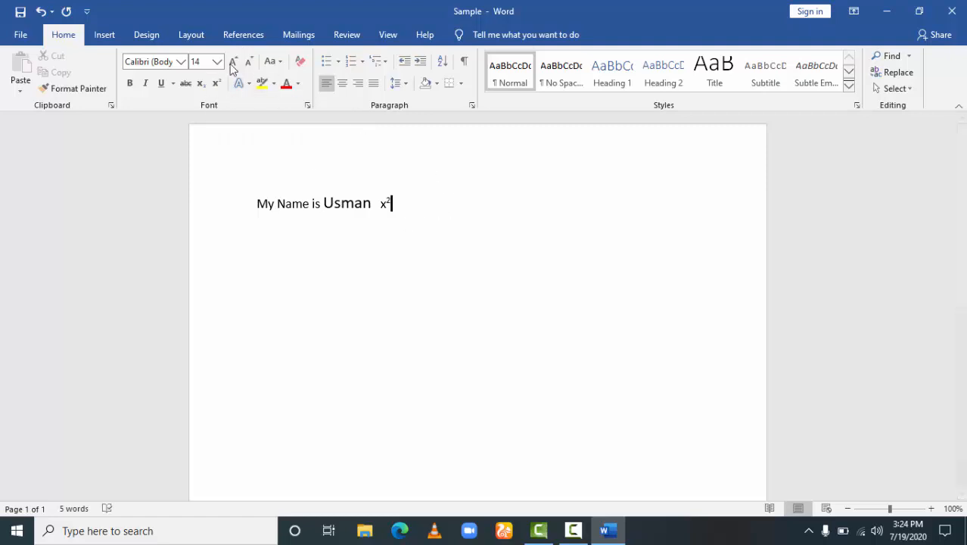
text(2321)
key(BackSpace)
key(BackSpace)
key(BackSpace)
key(BackSpace)
key(BackSpace)
key(BackSpace)
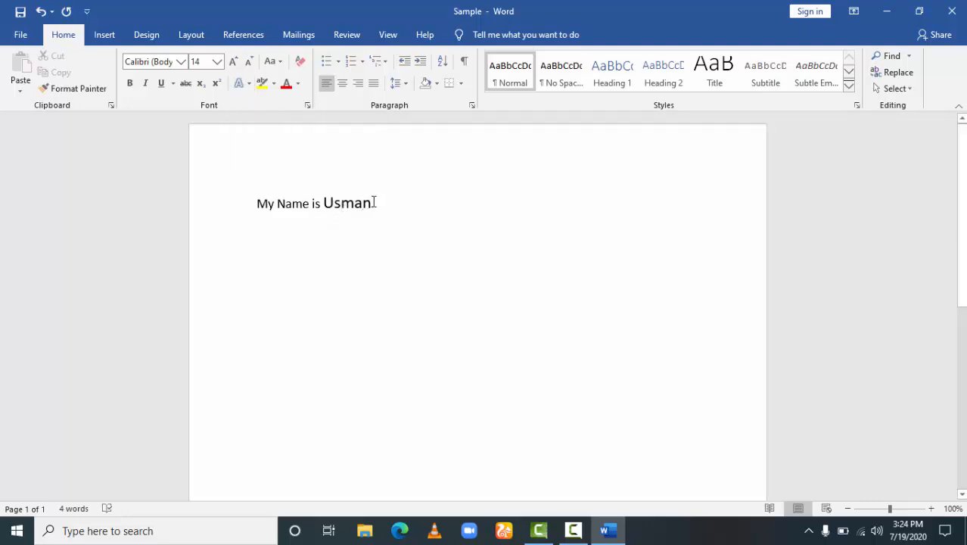
Apply the gold text effect preset to the name at the end of the sentence.
drag(370, 202, 323, 203)
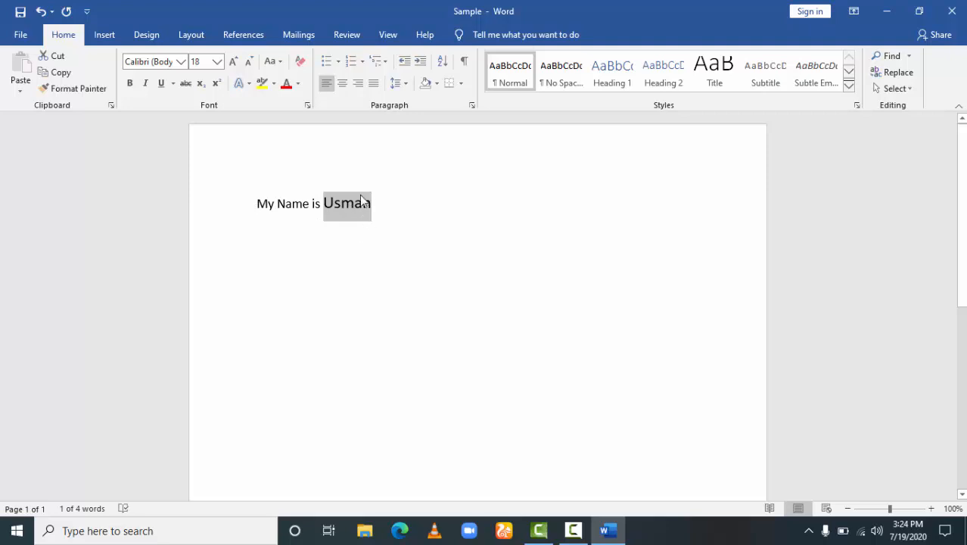
click(247, 86)
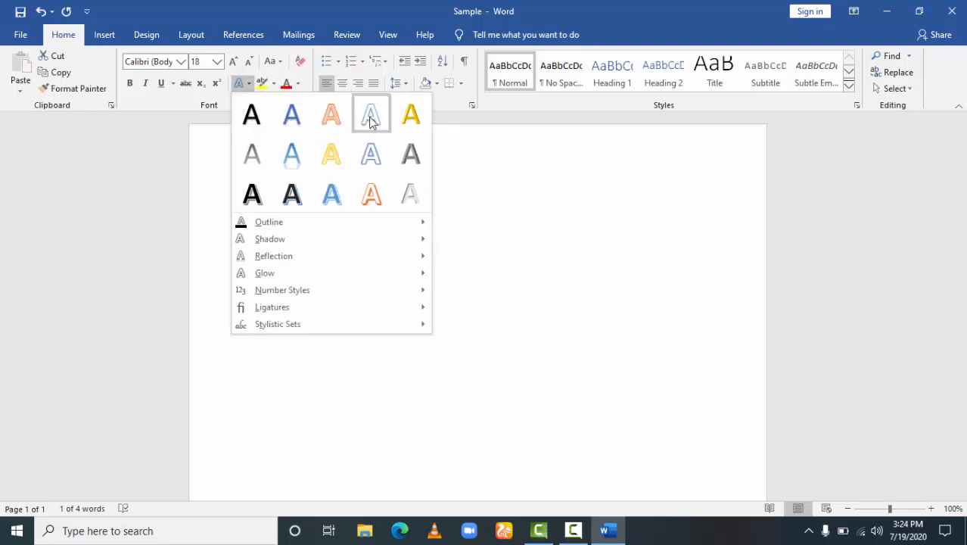
click(409, 118)
click(391, 282)
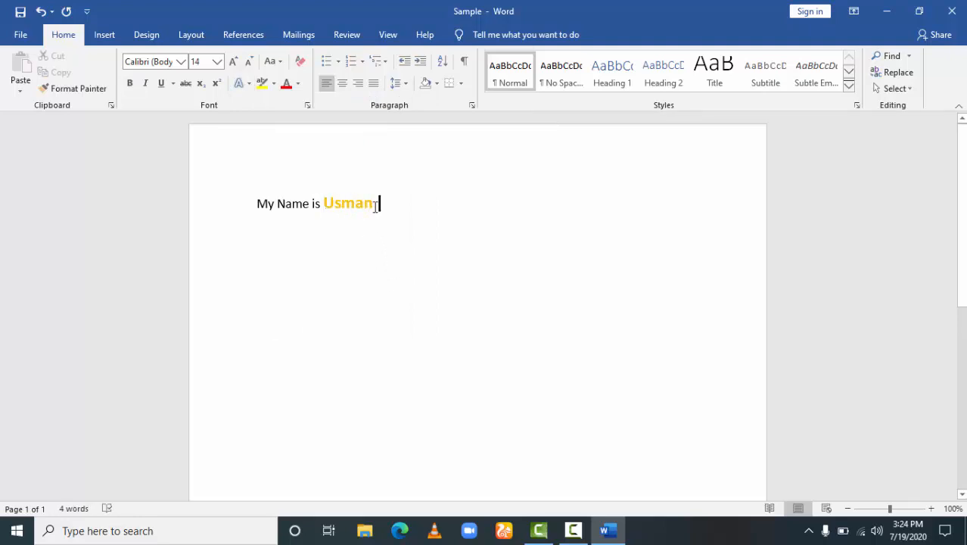
Look through the text effect options for the name, including the Shadow presets, without applying any.
drag(375, 203, 327, 201)
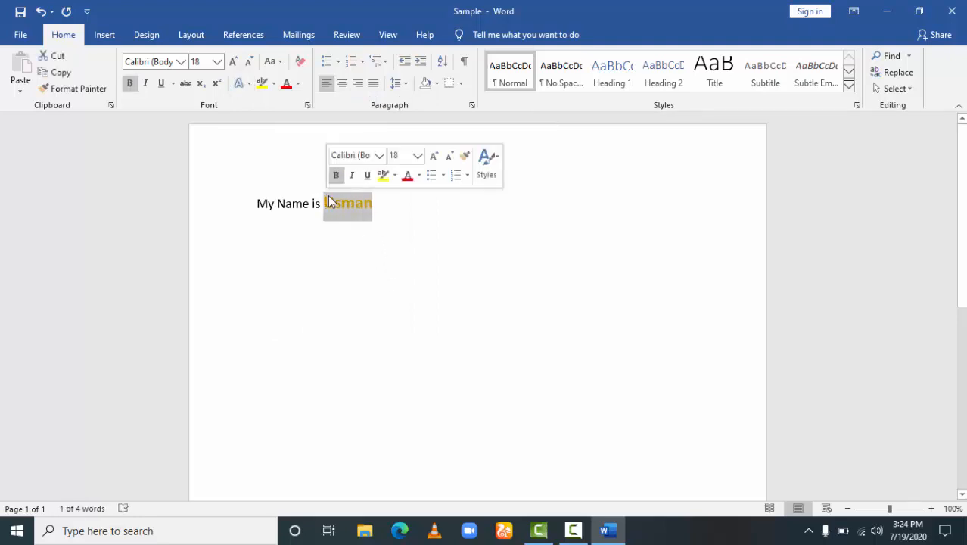
click(249, 83)
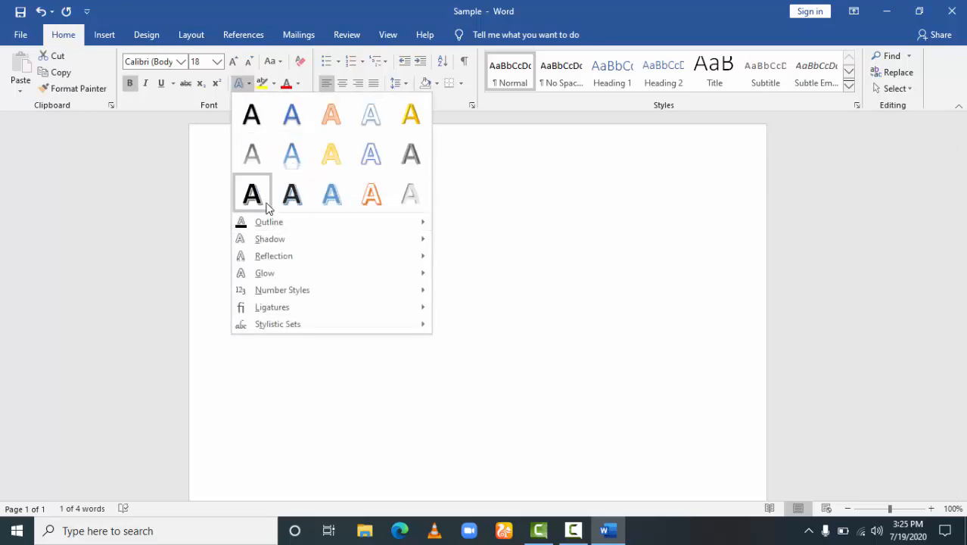
mouse_move(295, 229)
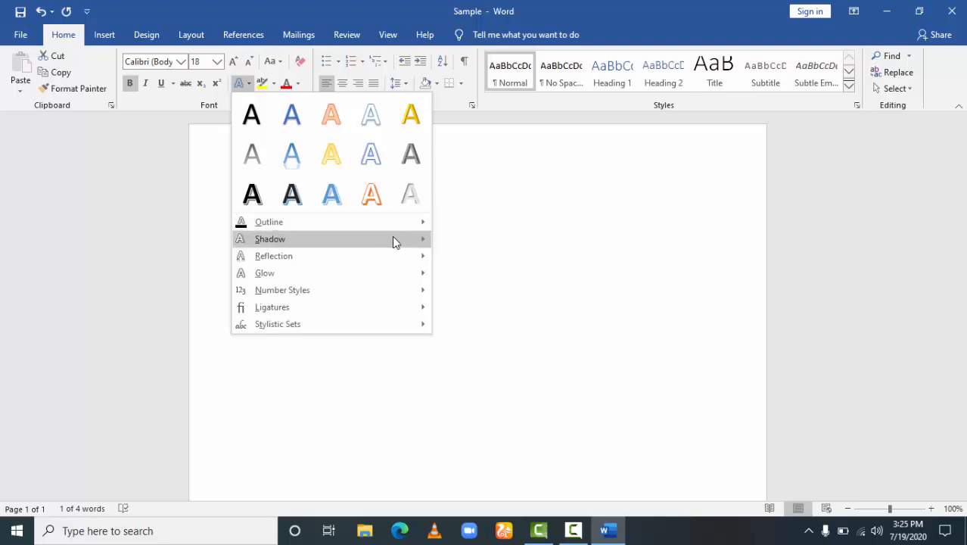
mouse_move(417, 242)
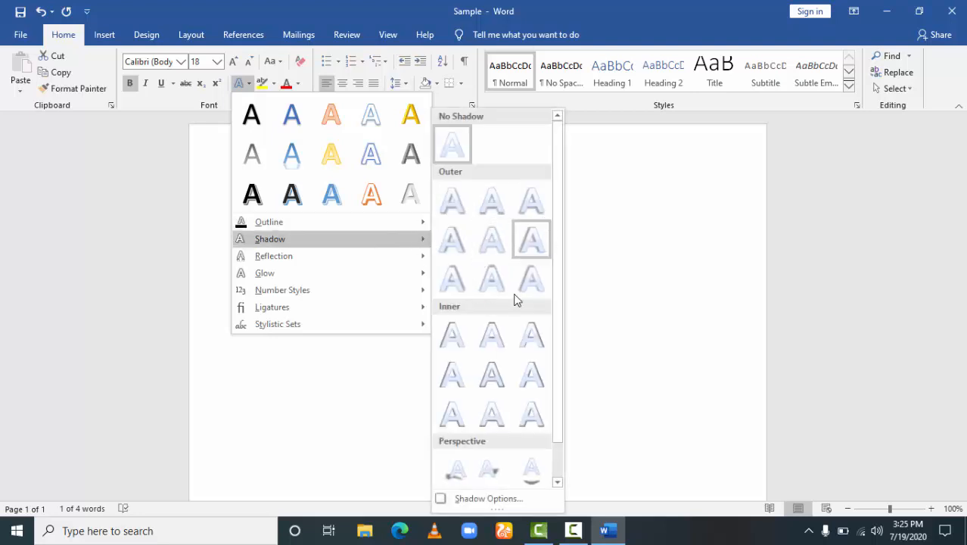
mouse_move(383, 272)
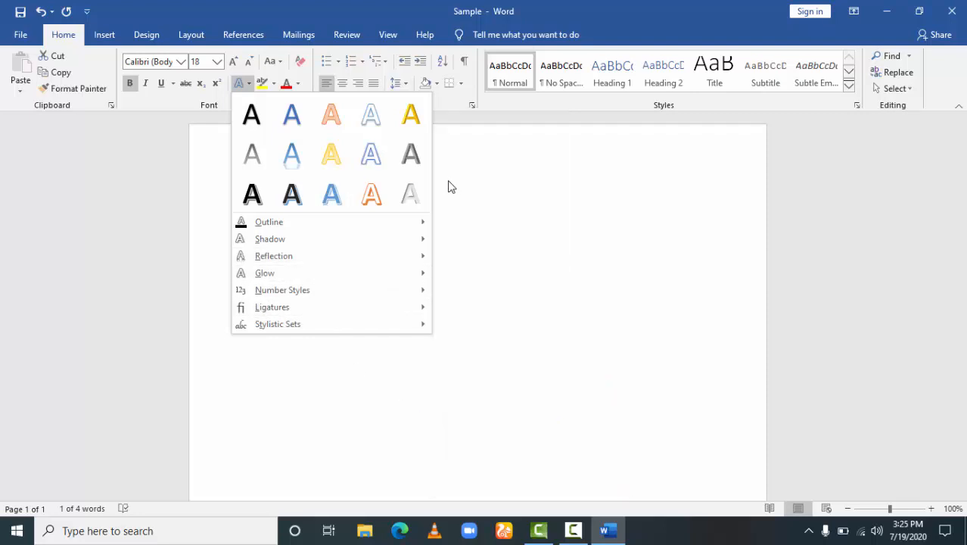
click(464, 205)
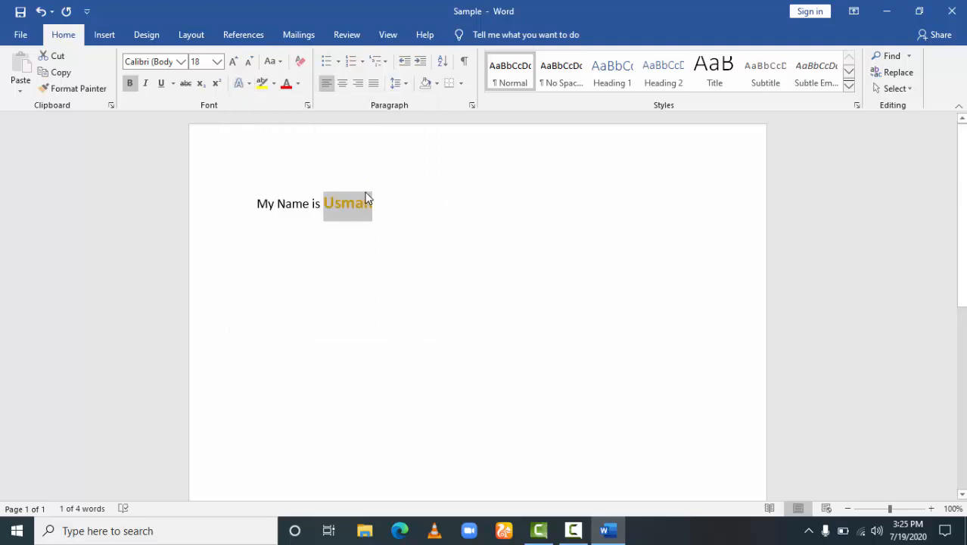
Apply the black text effect preset from the first row to the name.
click(249, 84)
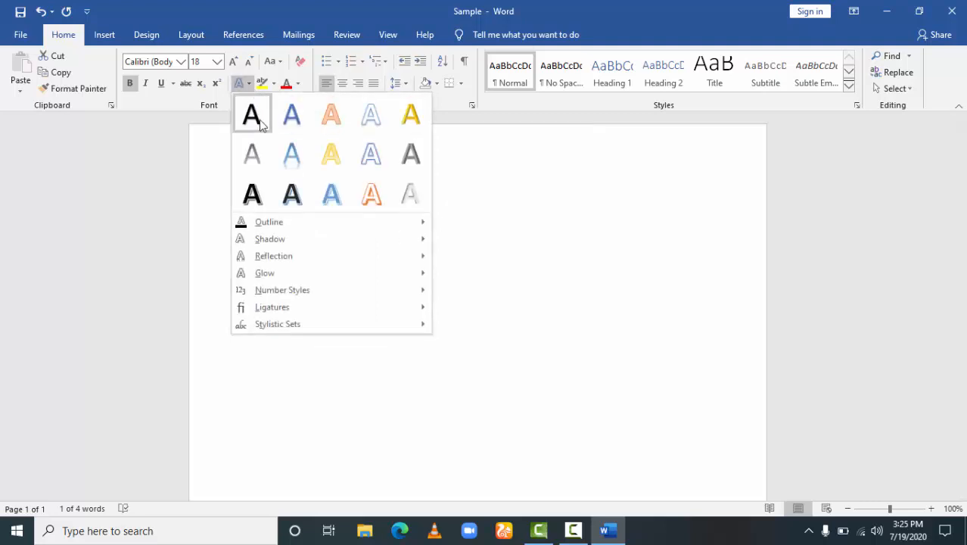
click(255, 115)
click(444, 238)
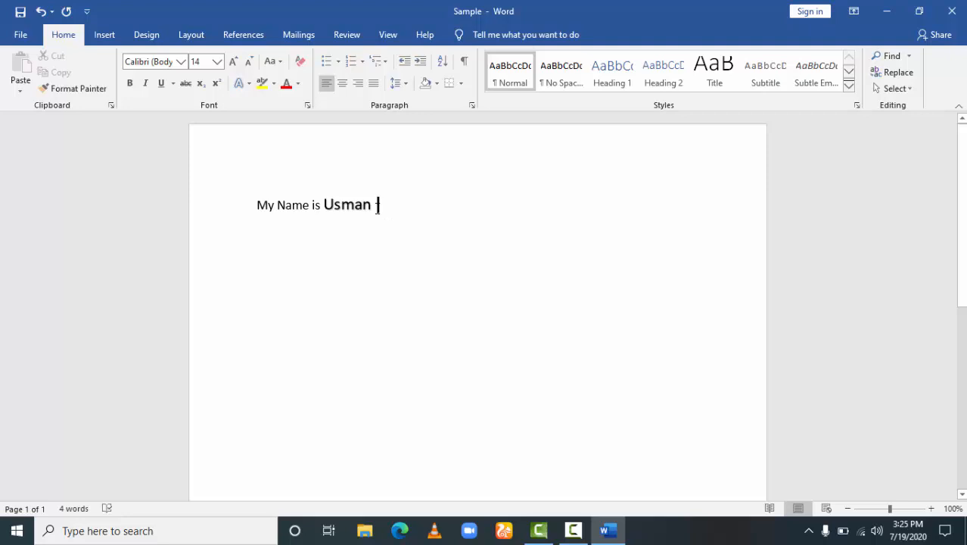
Highlight the name in yellow and remove the highlight again with No Color.
drag(370, 207, 324, 202)
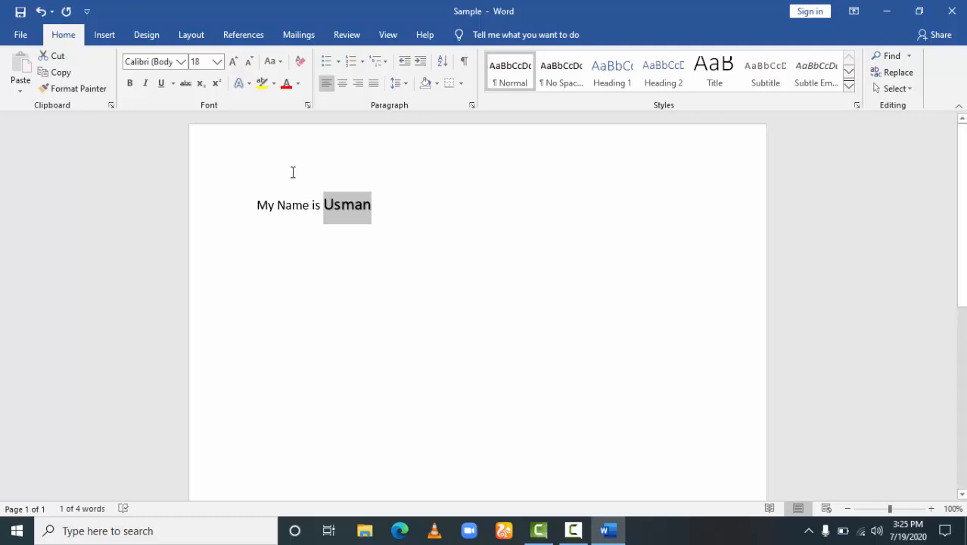
click(261, 83)
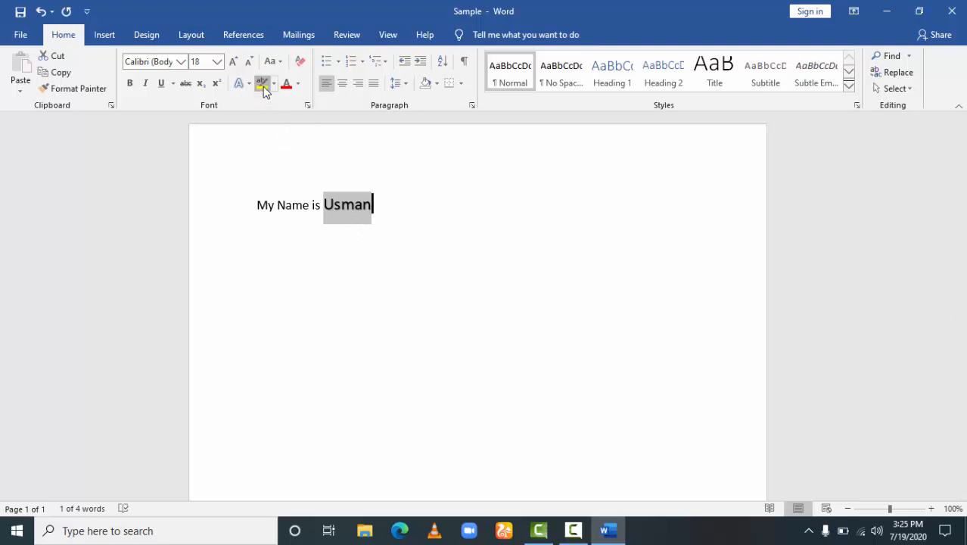
click(456, 235)
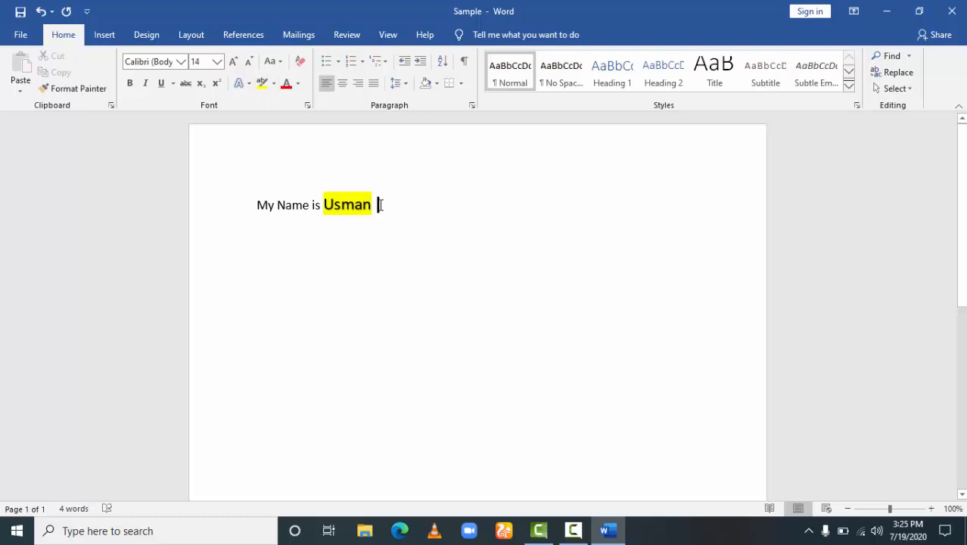
drag(377, 205, 322, 206)
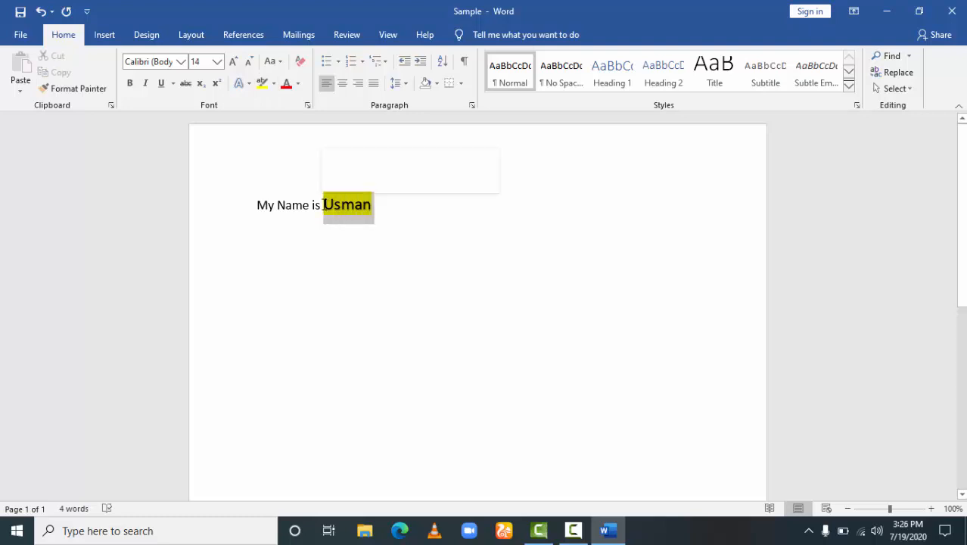
click(274, 84)
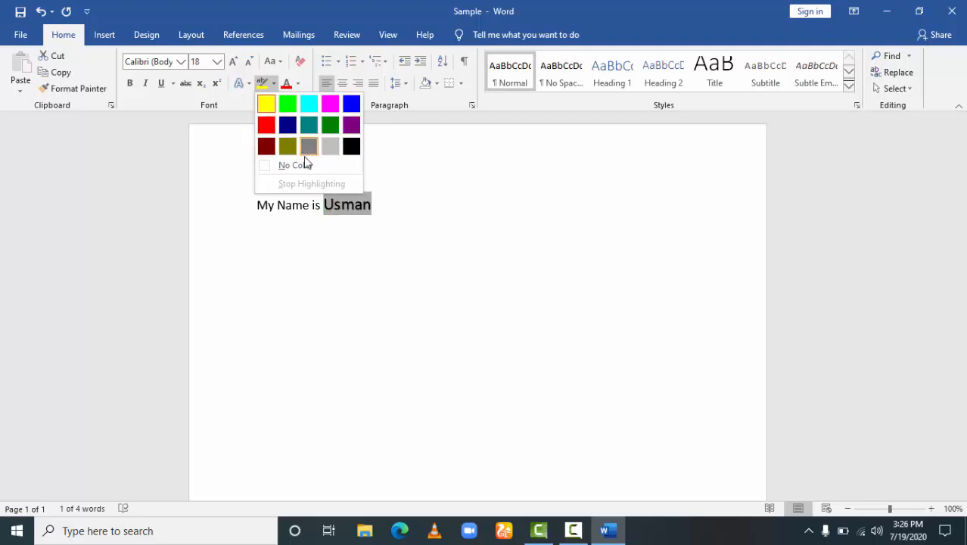
click(280, 165)
click(325, 185)
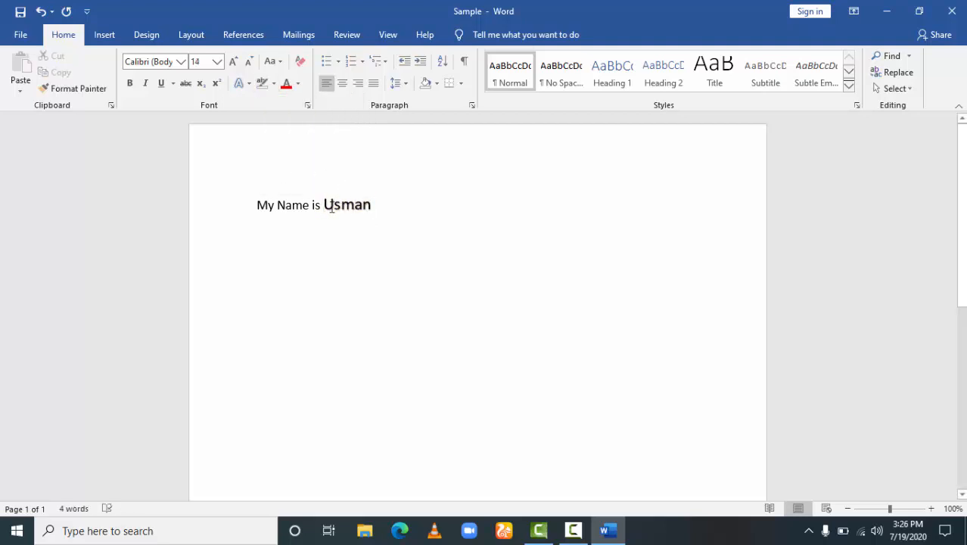
Change the name's font color to the blue theme color and then to standard red.
click(374, 205)
drag(373, 205, 324, 206)
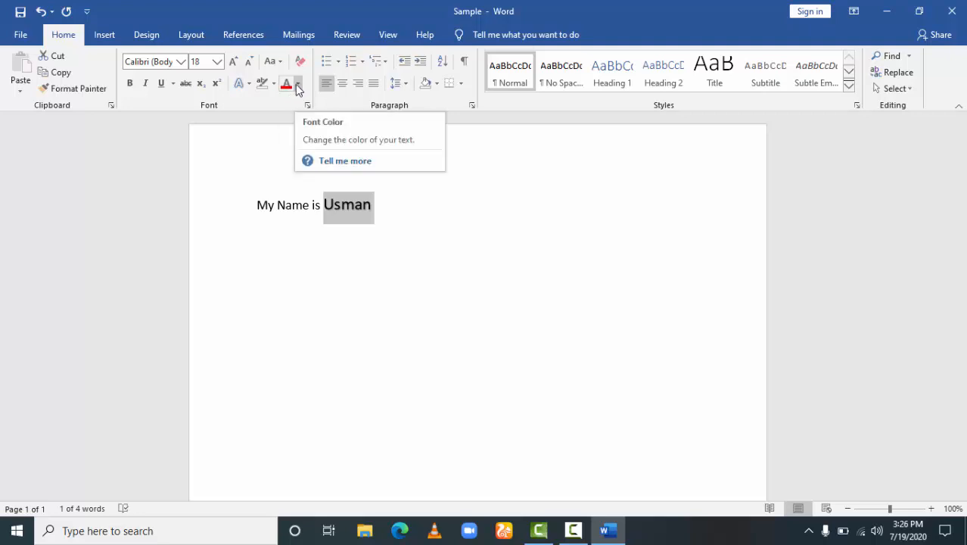
click(297, 86)
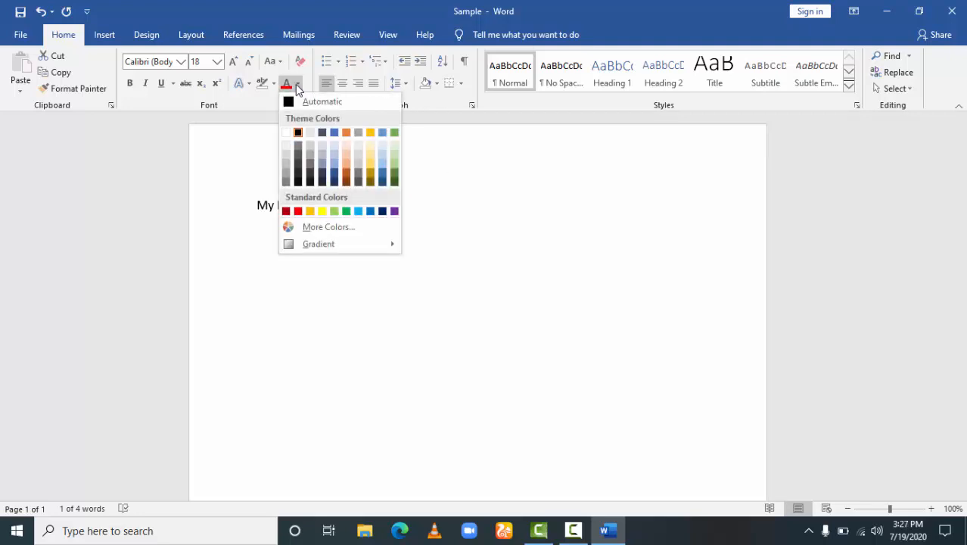
click(334, 134)
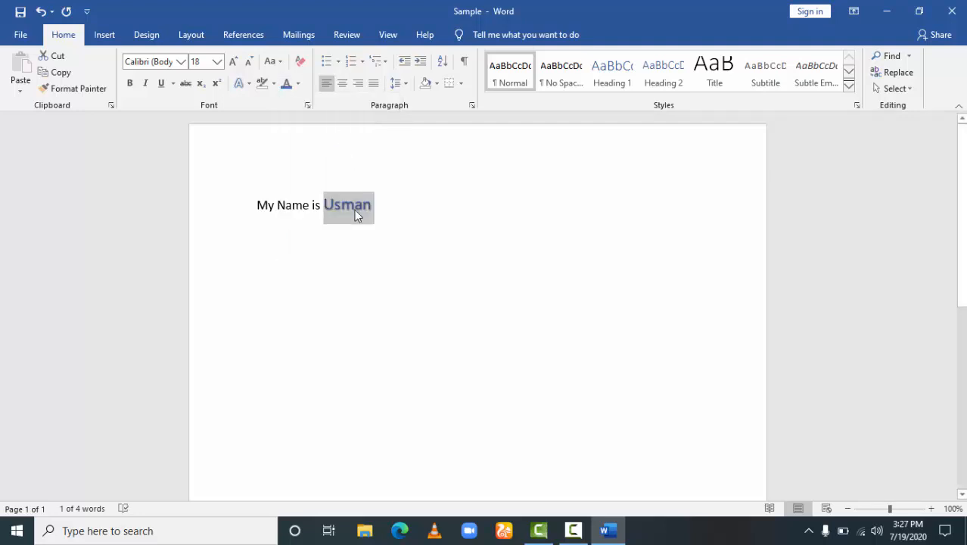
click(299, 88)
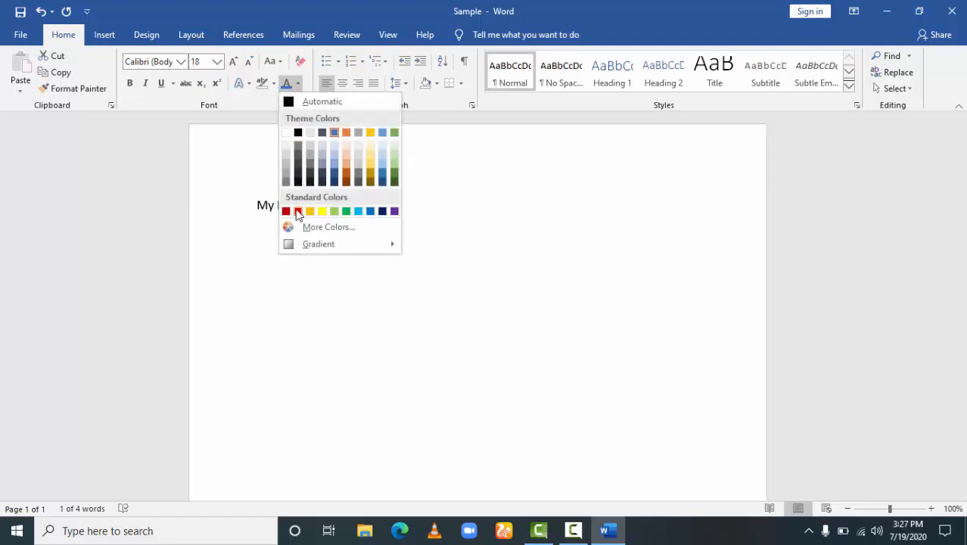
click(298, 212)
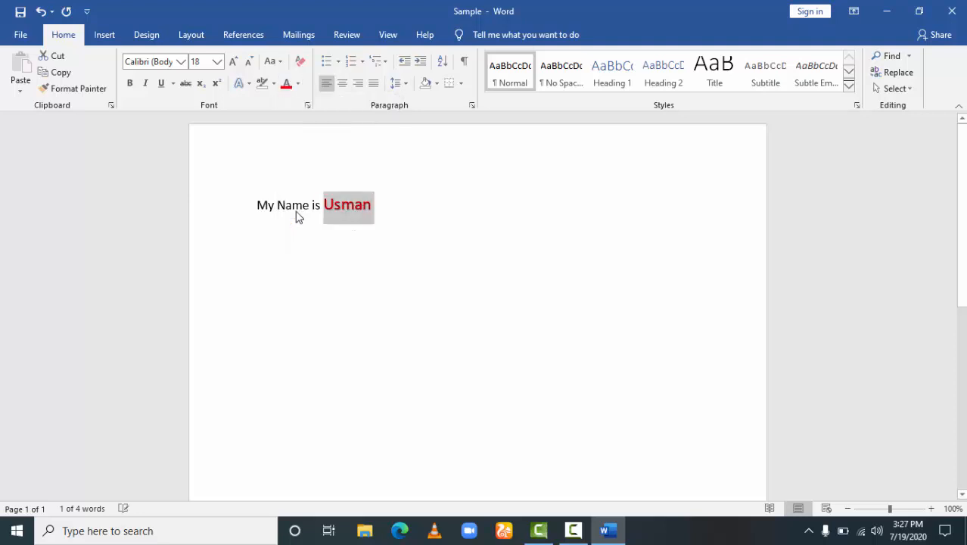
Set the name's font color to a blue-violet shade from the standard palette under More Colors.
click(378, 205)
drag(379, 205, 324, 206)
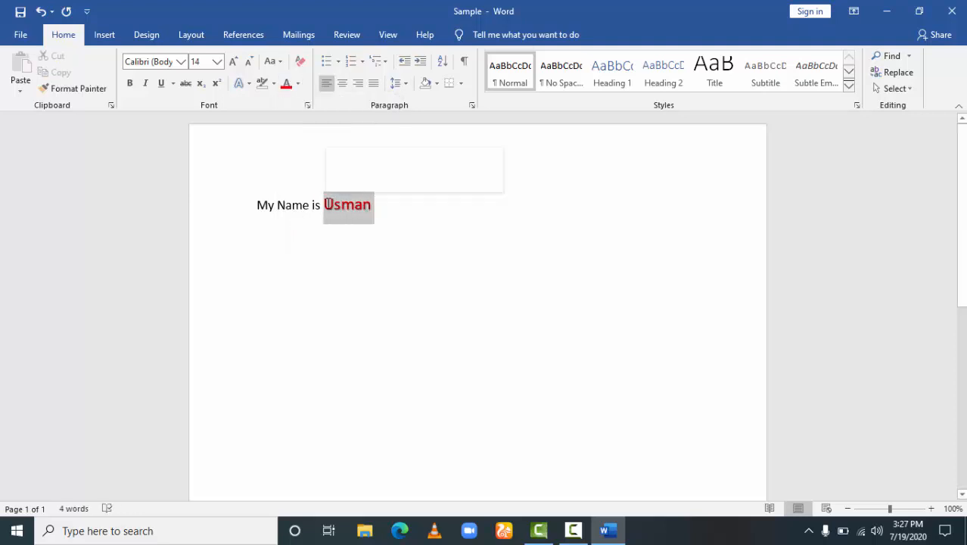
click(298, 83)
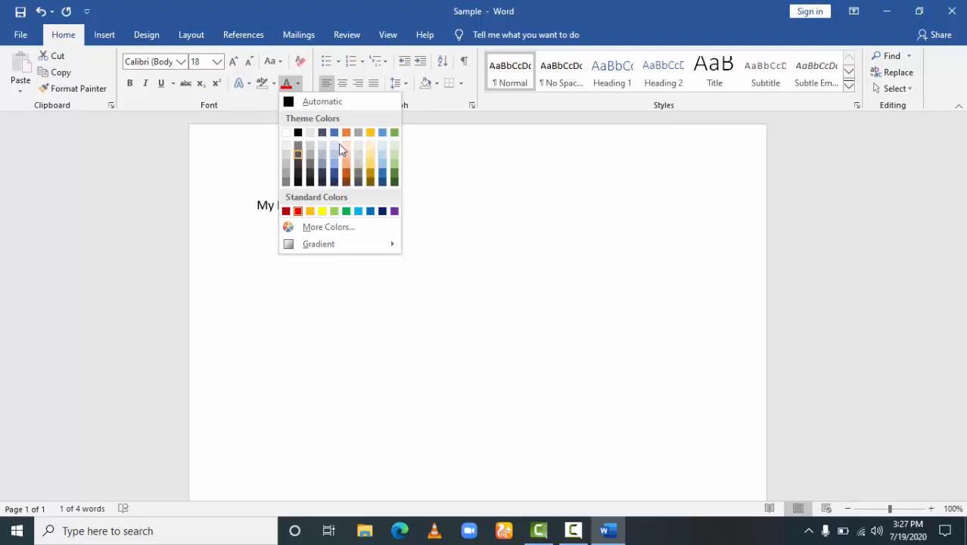
click(327, 228)
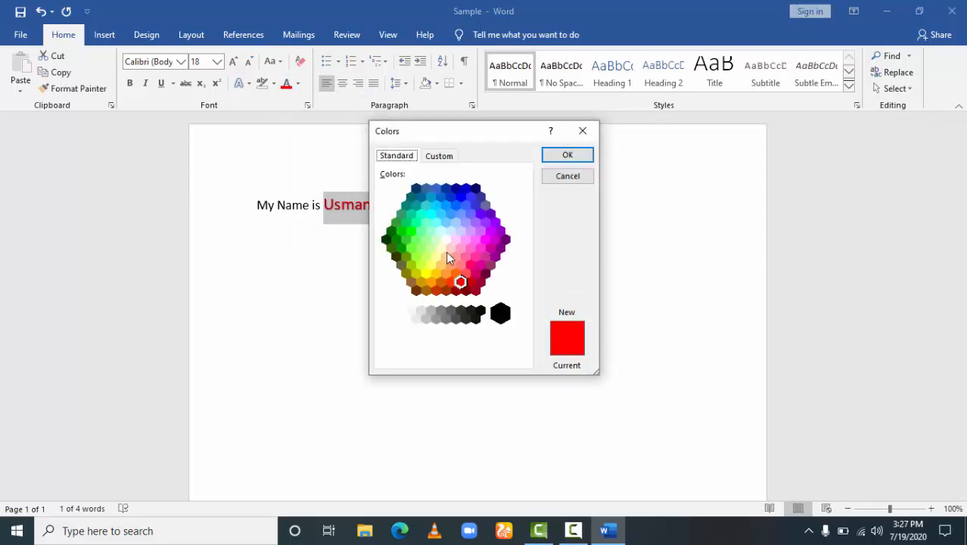
click(474, 205)
click(568, 155)
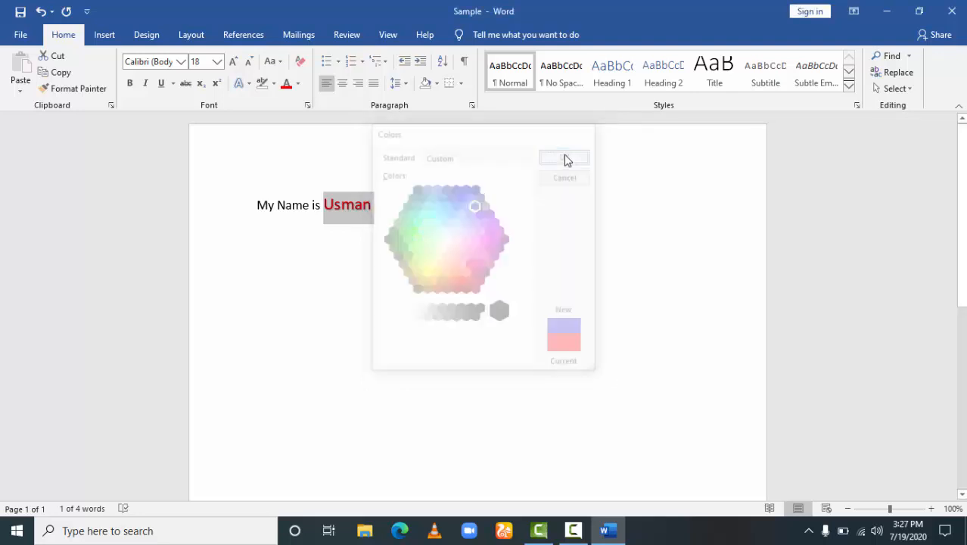
click(380, 216)
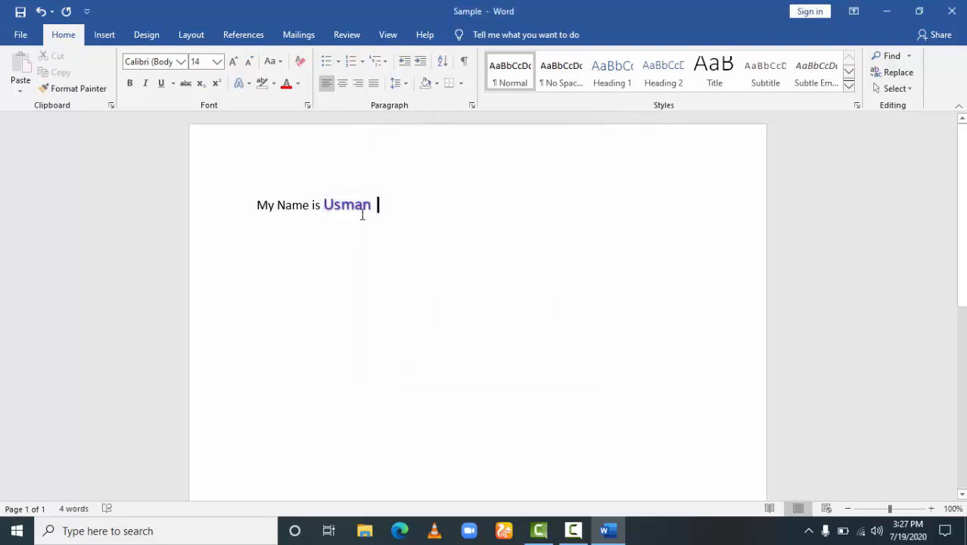
drag(369, 206, 323, 205)
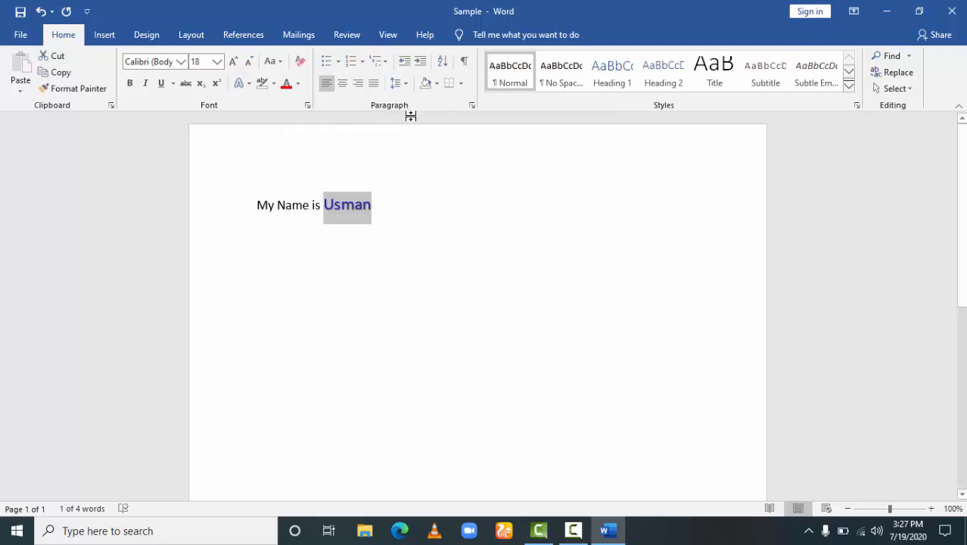
click(416, 221)
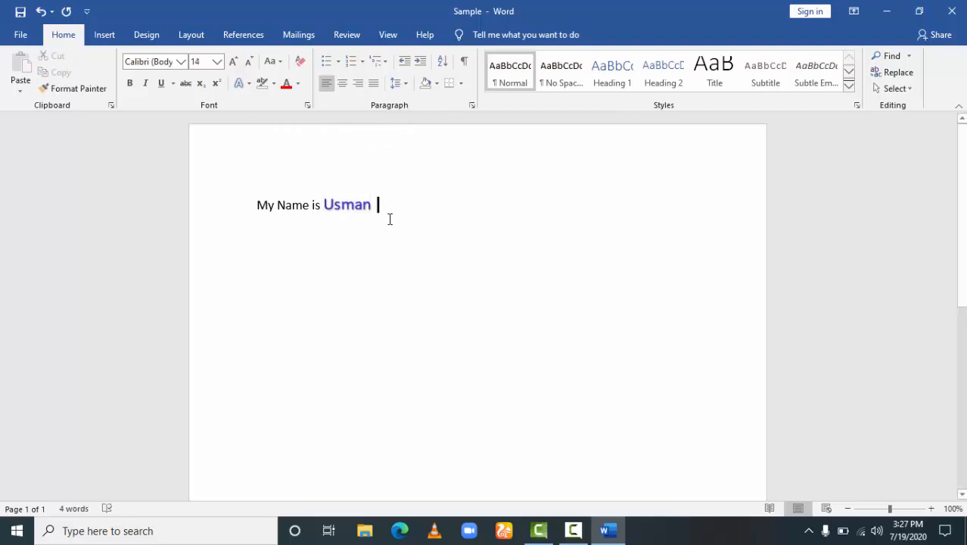
Delete the name from the end of the "My Name is" line.
key(BackSpace)
key(BackSpace)
key(BackSpace)
key(BackSpace)
key(BackSpace)
key(BackSpace)
key(BackSpace)
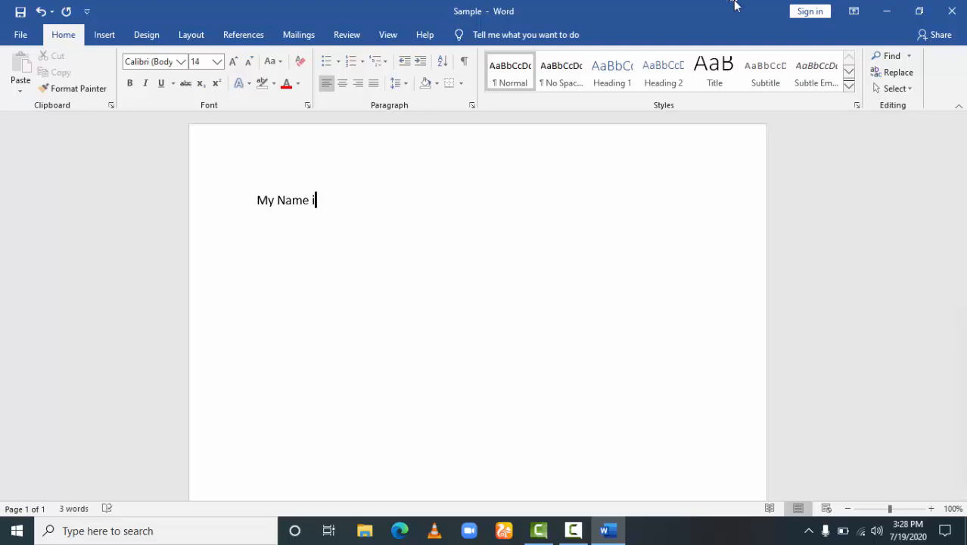
Minimize the Sample document and open the Assignment 11 document from the desktop.
click(886, 15)
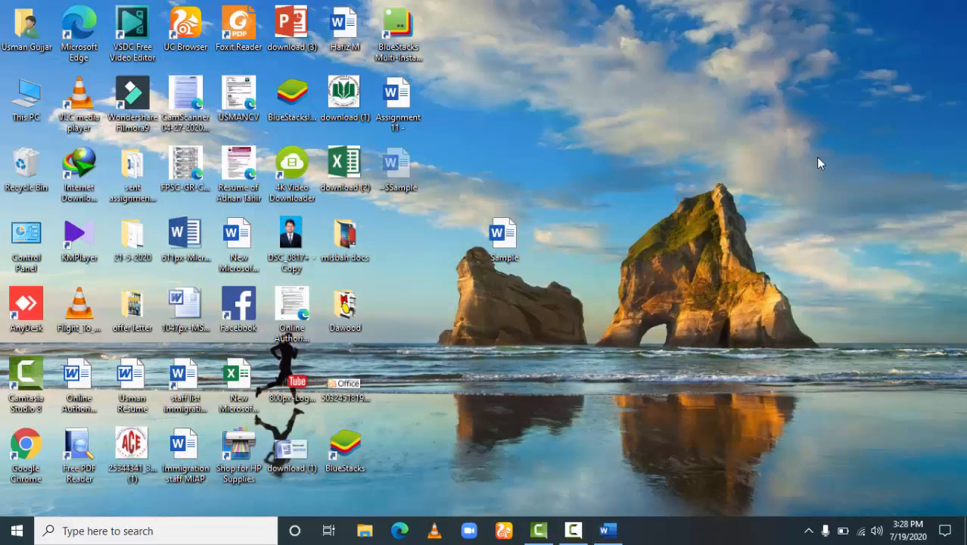
double_click(395, 103)
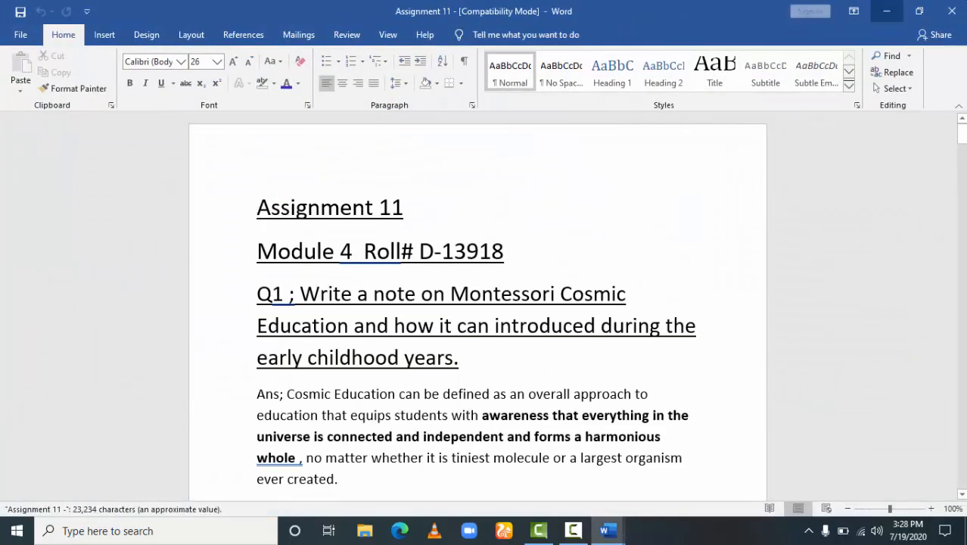
scroll(484, 303, down, 5)
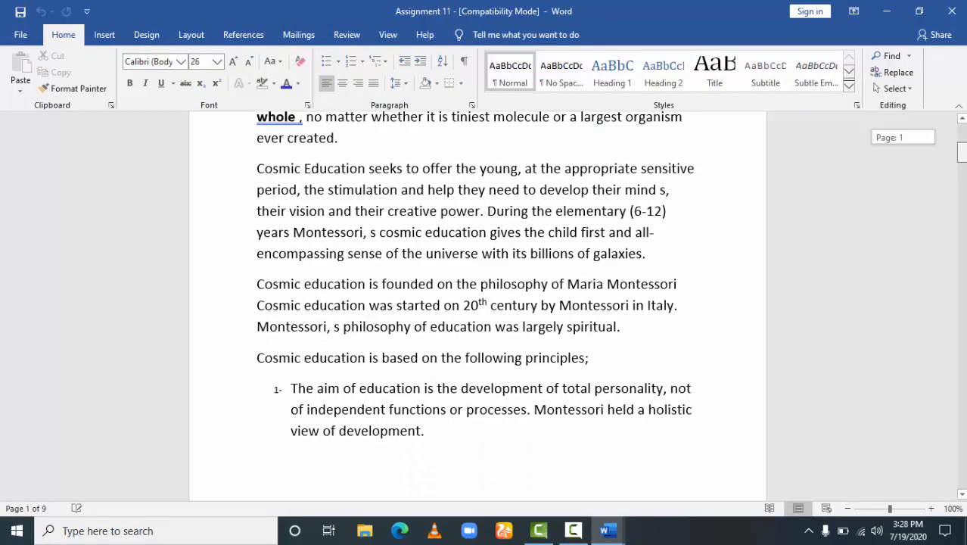
scroll(484, 303, up, 2)
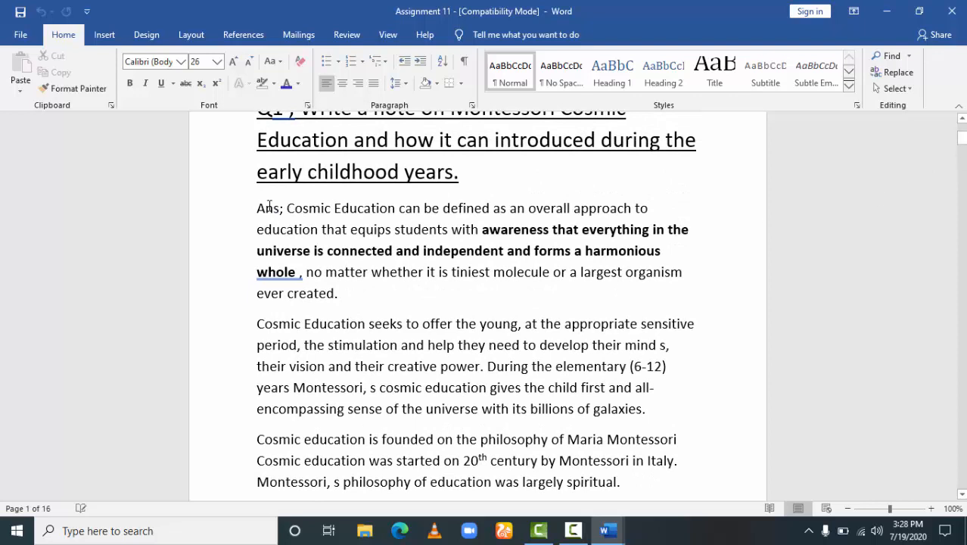
Copy the three paragraphs from "Cosmic Education can be defined" to "largely spiritual." and close Assignment 11.
drag(287, 208, 301, 272)
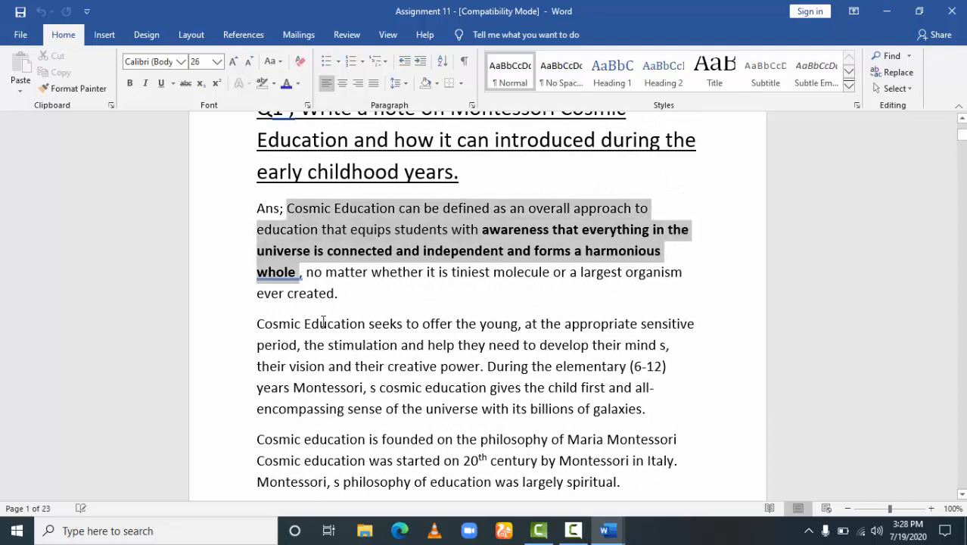
drag(323, 323, 626, 483)
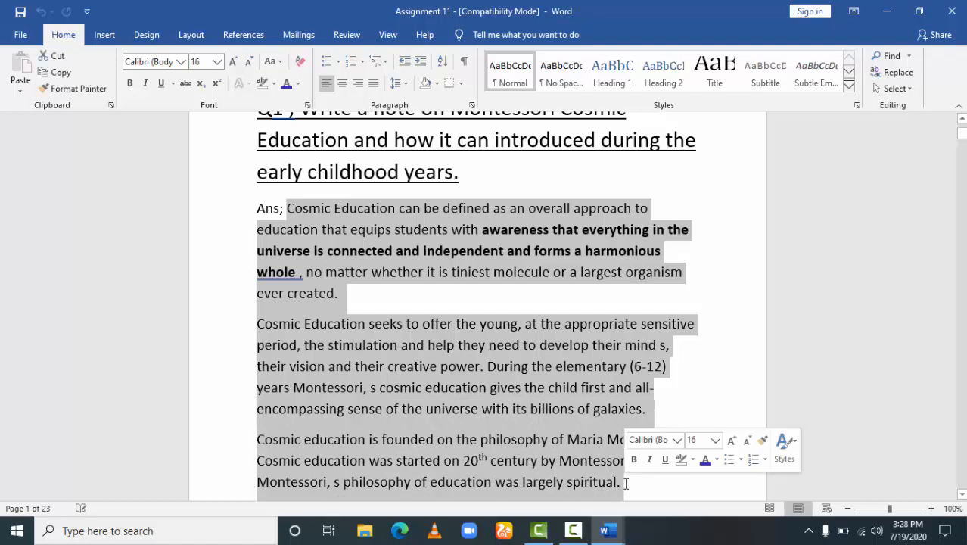
key(ctrl+c)
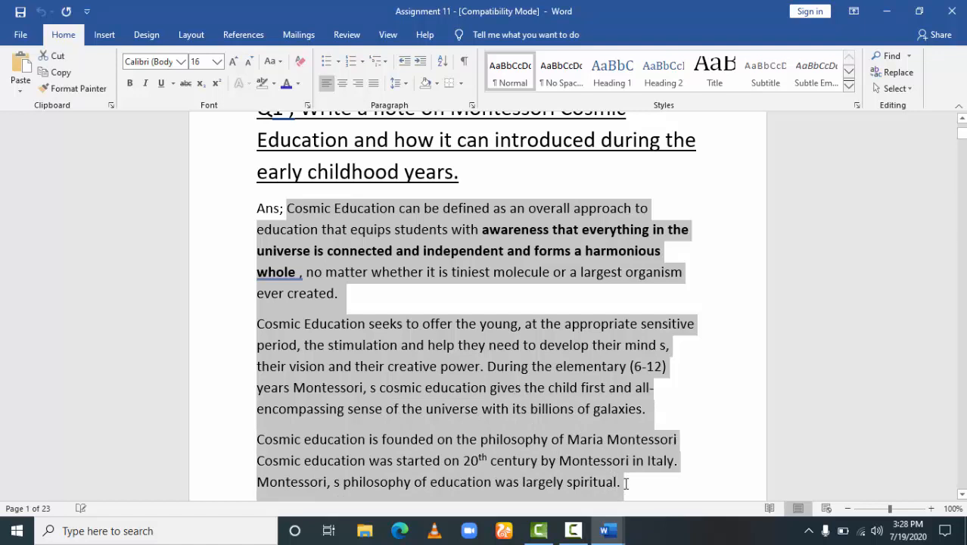
click(952, 10)
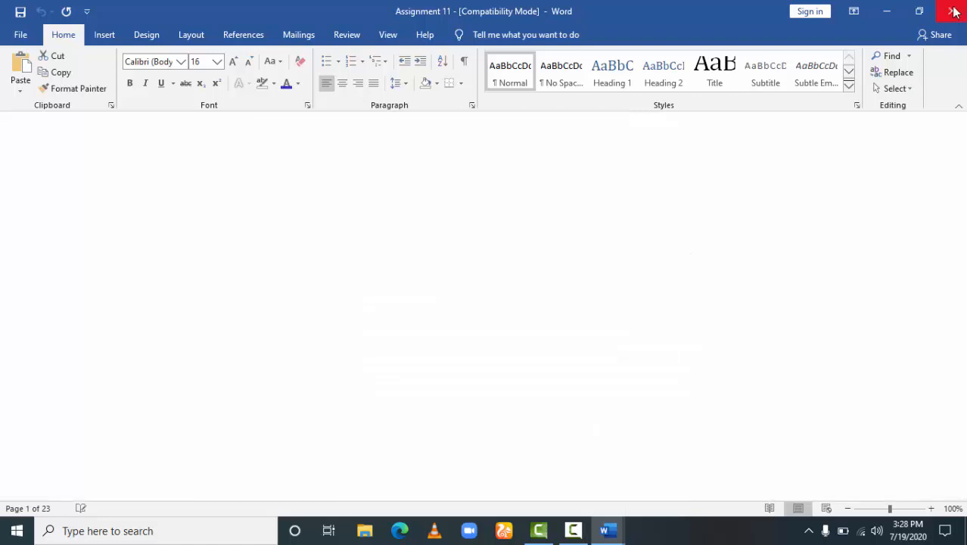
Delete the remaining text in the Sample document and paste the copied Cosmic Education paragraphs in its place.
key(BackSpace)
key(BackSpace)
key(BackSpace)
key(BackSpace)
key(BackSpace)
key(BackSpace)
key(BackSpace)
key(BackSpace)
key(BackSpace)
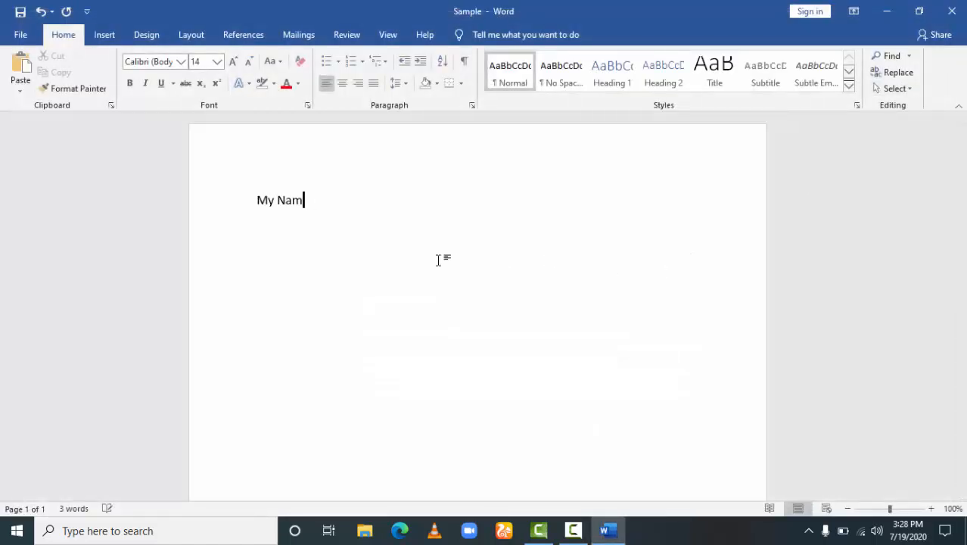
key(ctrl+v)
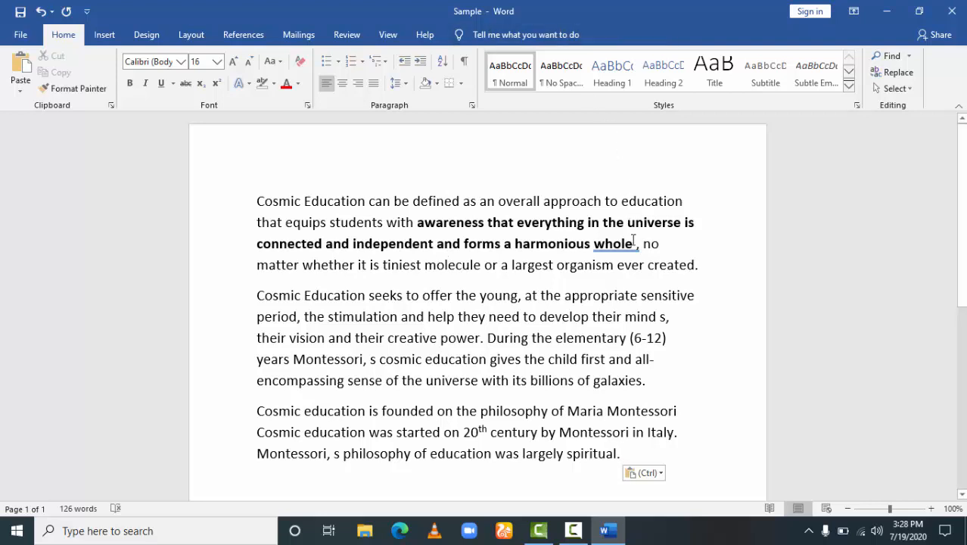
Remove the extra space before the comma after the bold word "whole" in the first paragraph.
key(ctrl+b)
key(ctrl+b)
key(BackSpace)
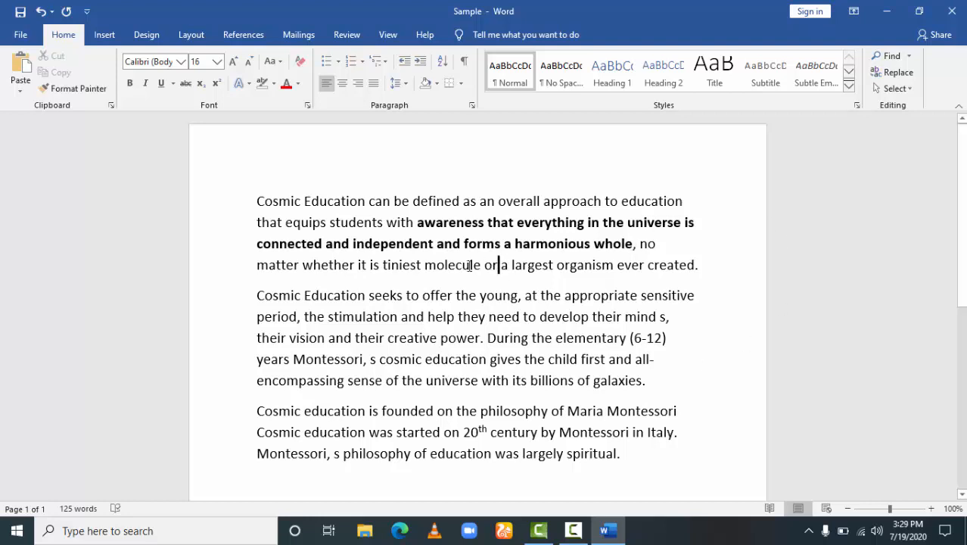
drag(500, 264, 403, 266)
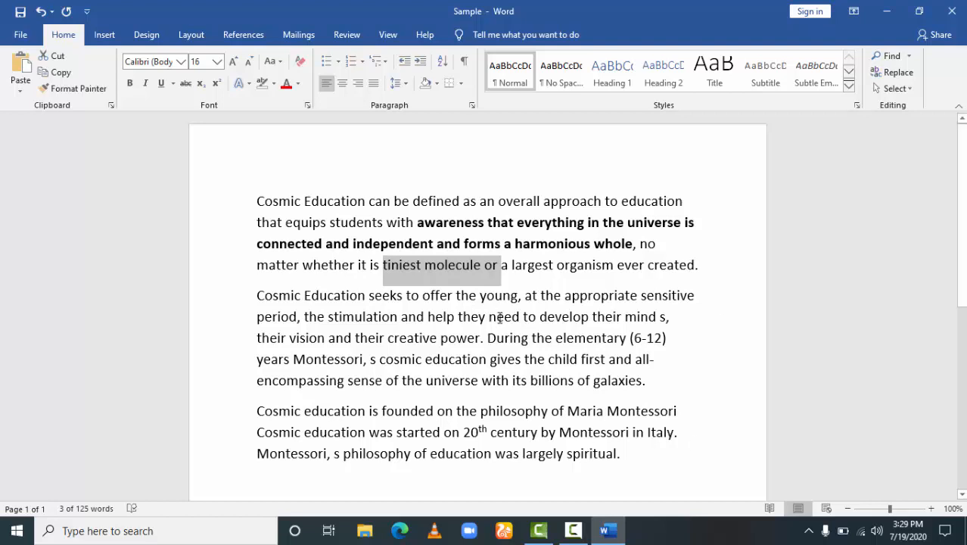
click(498, 318)
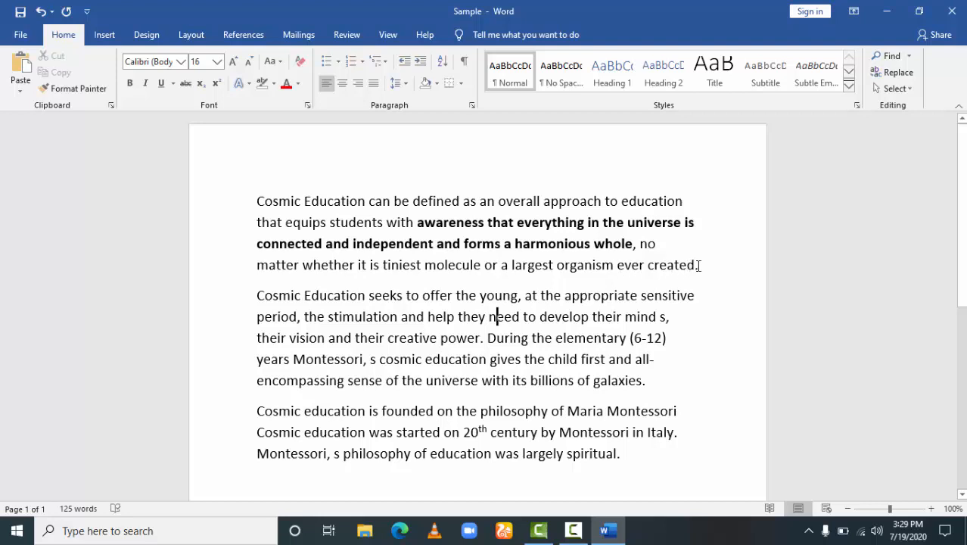
drag(608, 265, 260, 205)
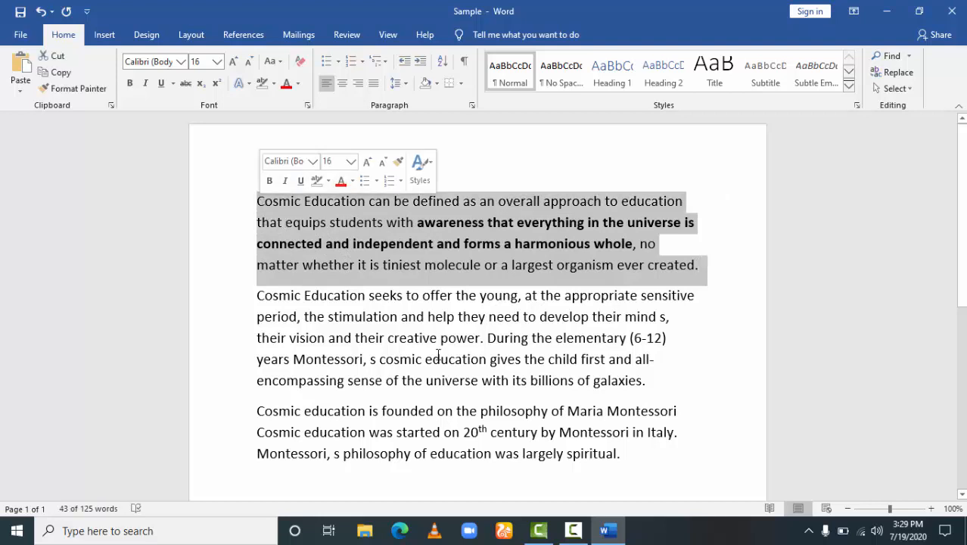
click(443, 380)
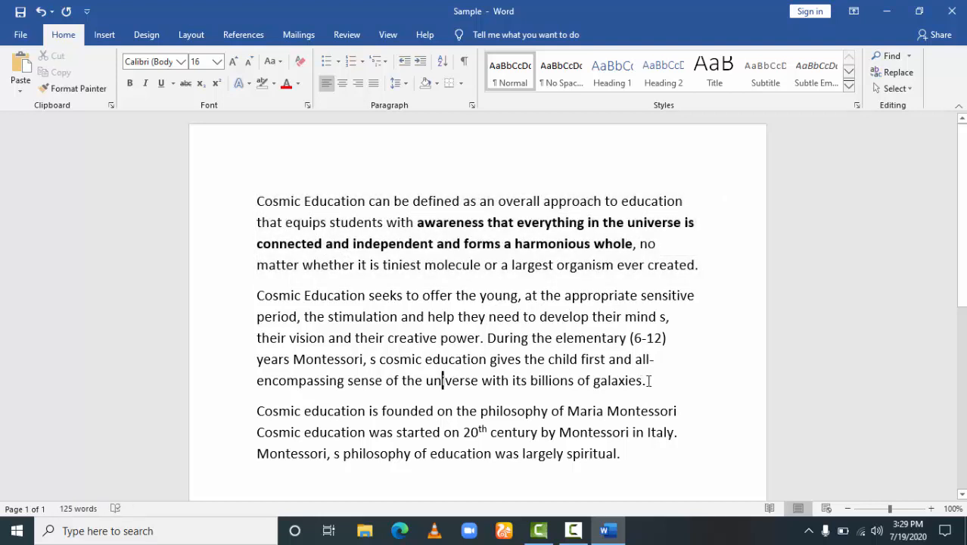
drag(645, 380, 269, 303)
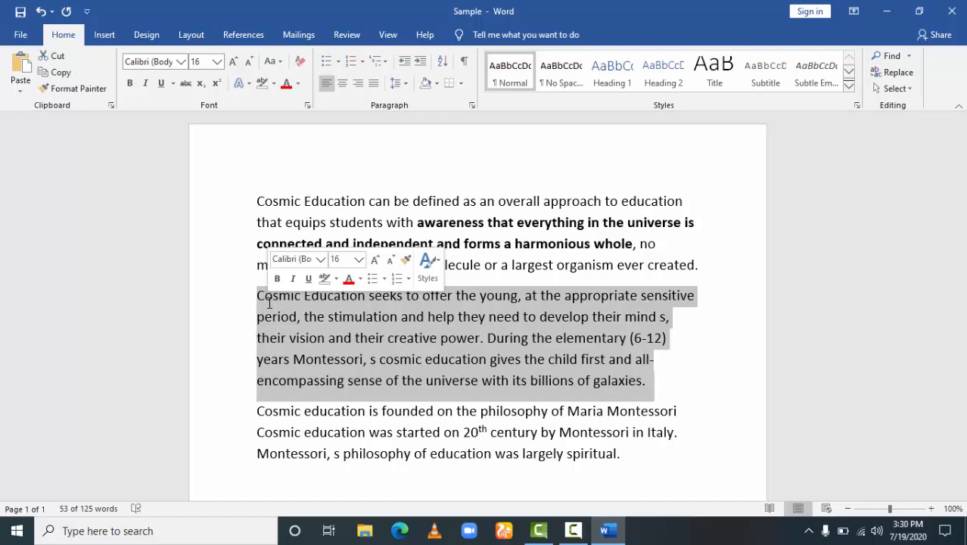
click(491, 265)
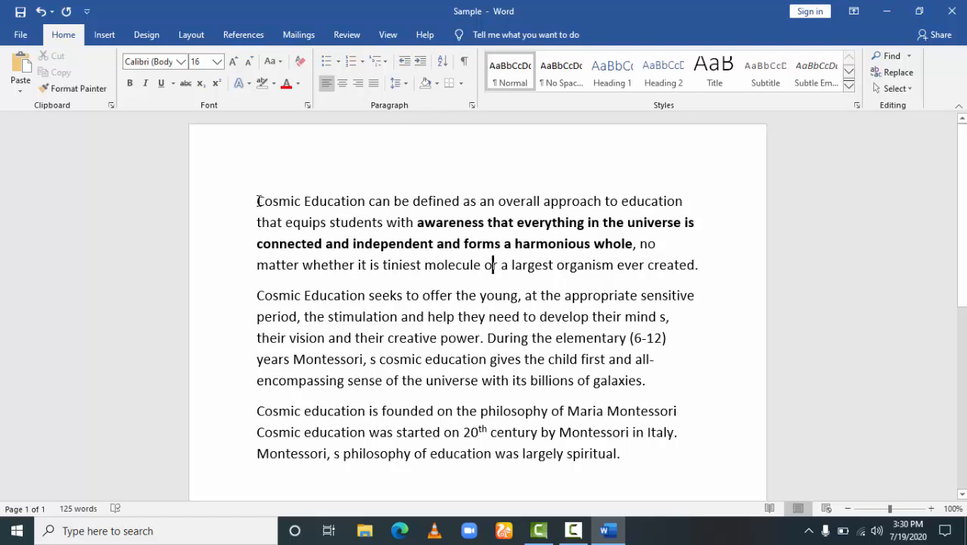
Look through the bullet styles in the Bullet Library for the first paragraph without applying any.
click(258, 201)
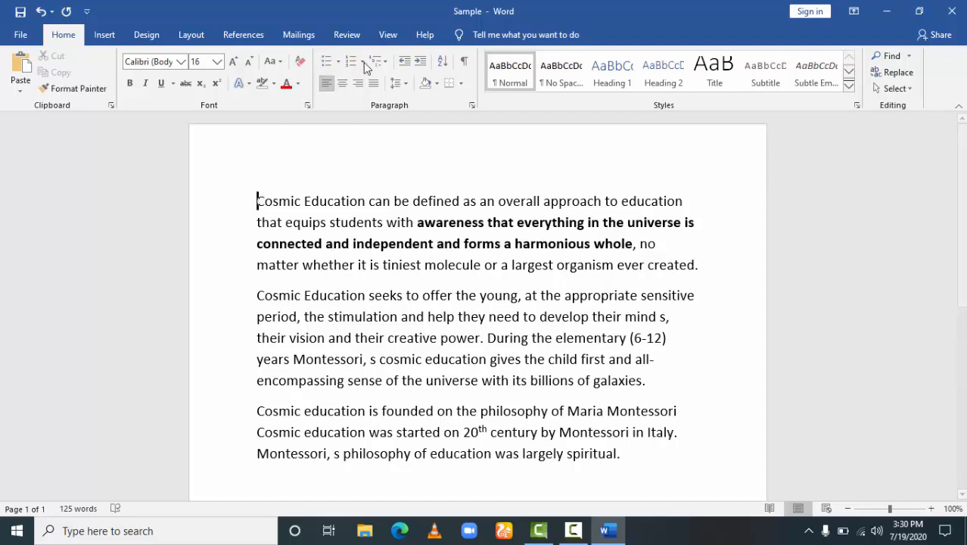
click(339, 61)
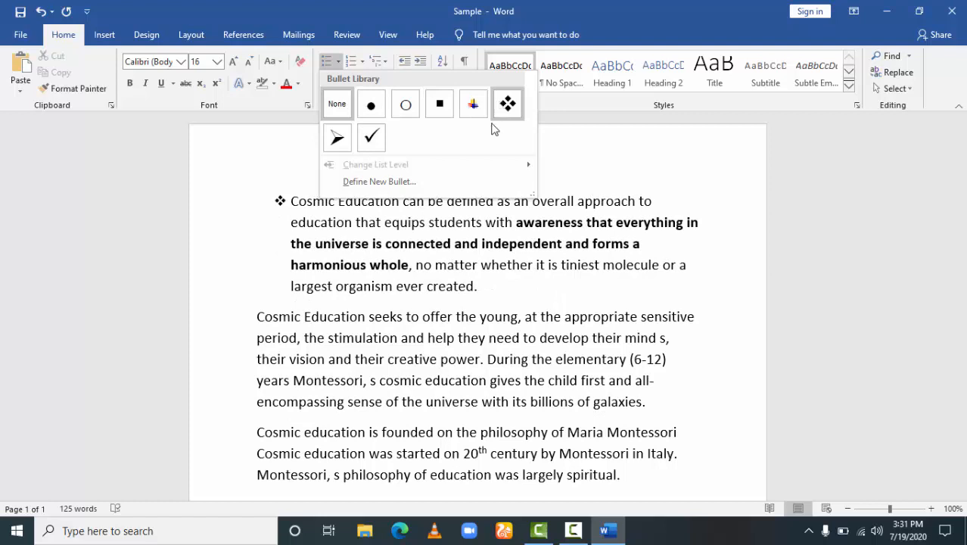
click(603, 168)
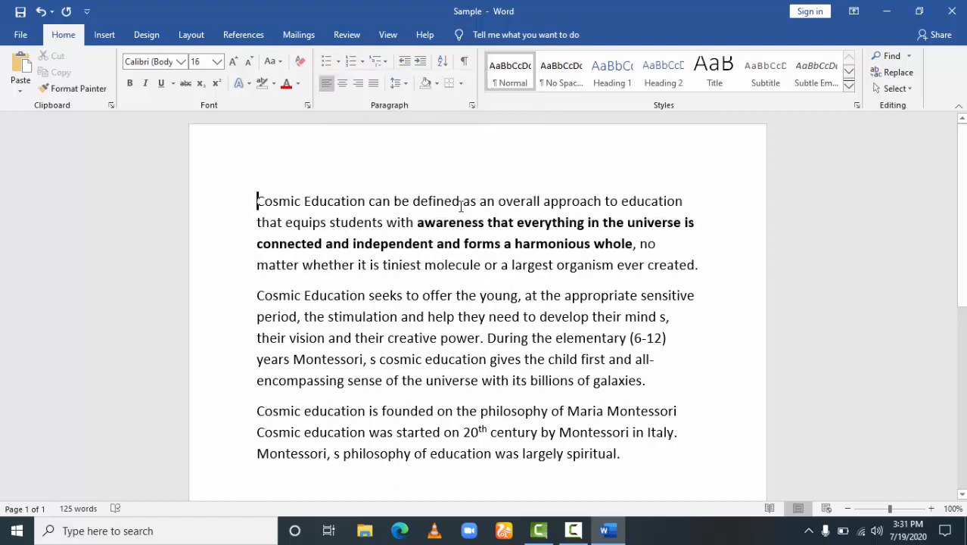
Add a period after the word "education" at the end of the first paragraph's first line.
click(685, 201)
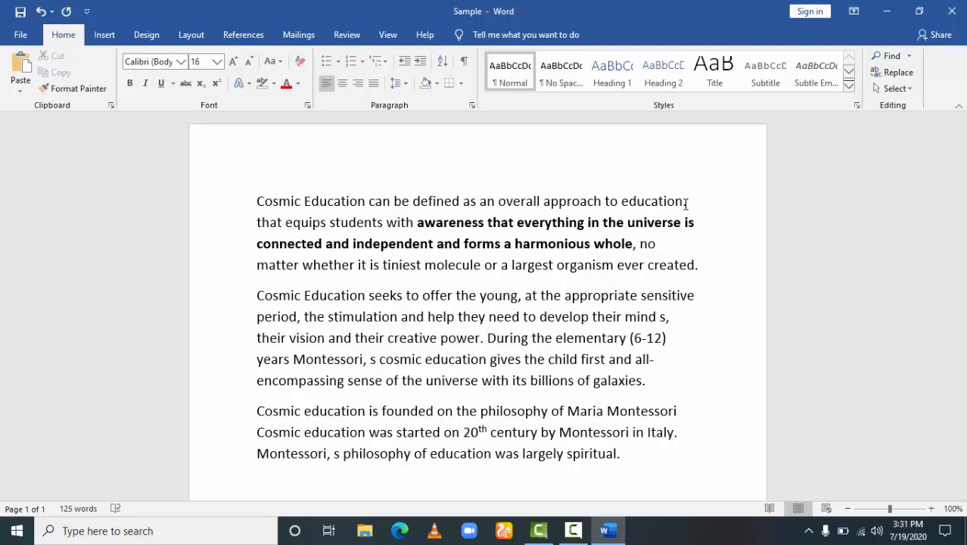
text(.)
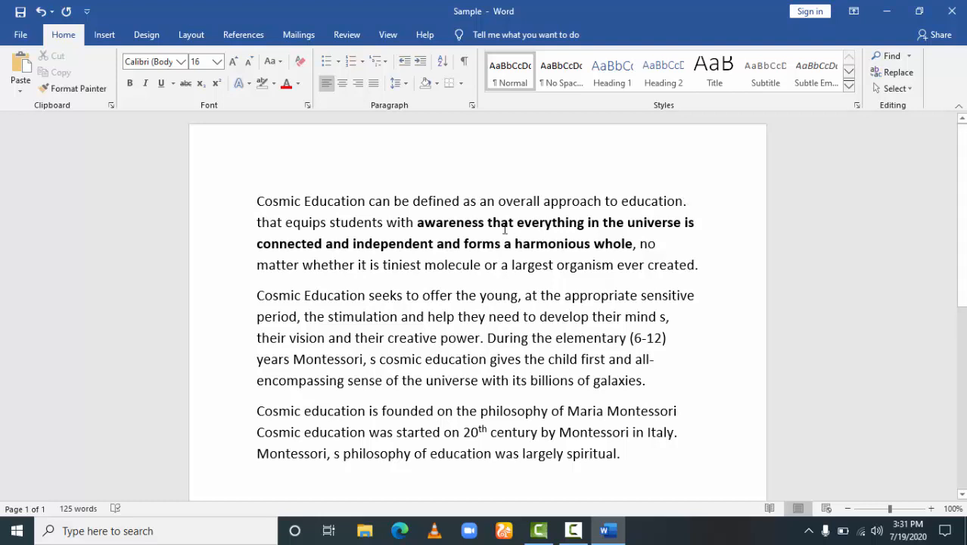
click(688, 201)
key(BackSpace)
text(:)
key(BackSpace)
text(.)
Apply the checkmark bullet to the first paragraph and split it after "education." into a second bulleted item.
drag(267, 222, 257, 204)
click(256, 201)
shift+click(462, 201)
drag(582, 201, 681, 200)
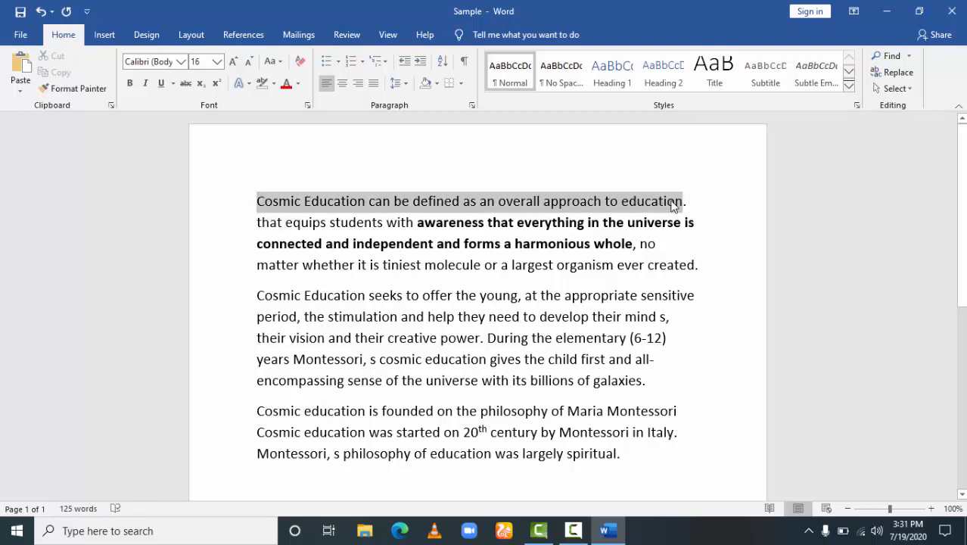
click(338, 61)
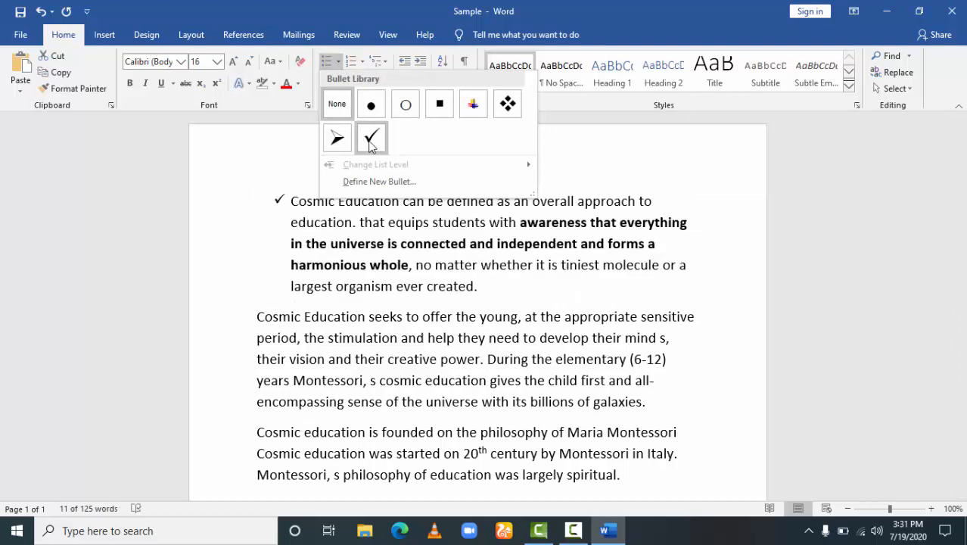
click(370, 141)
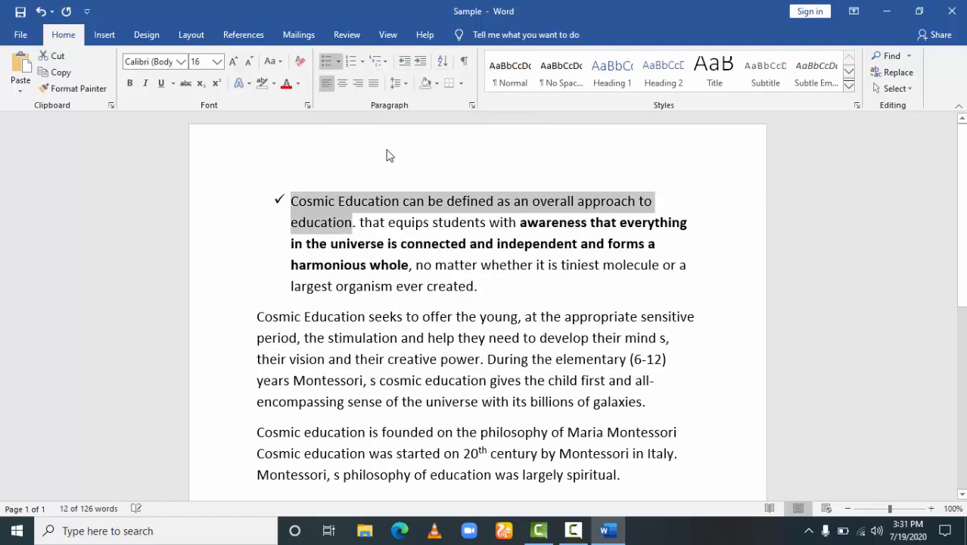
click(360, 235)
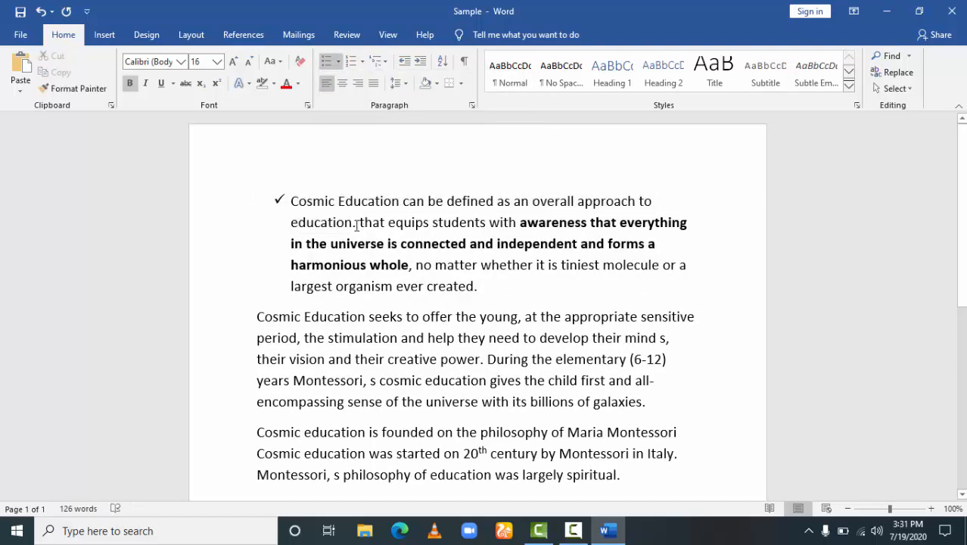
key(Return)
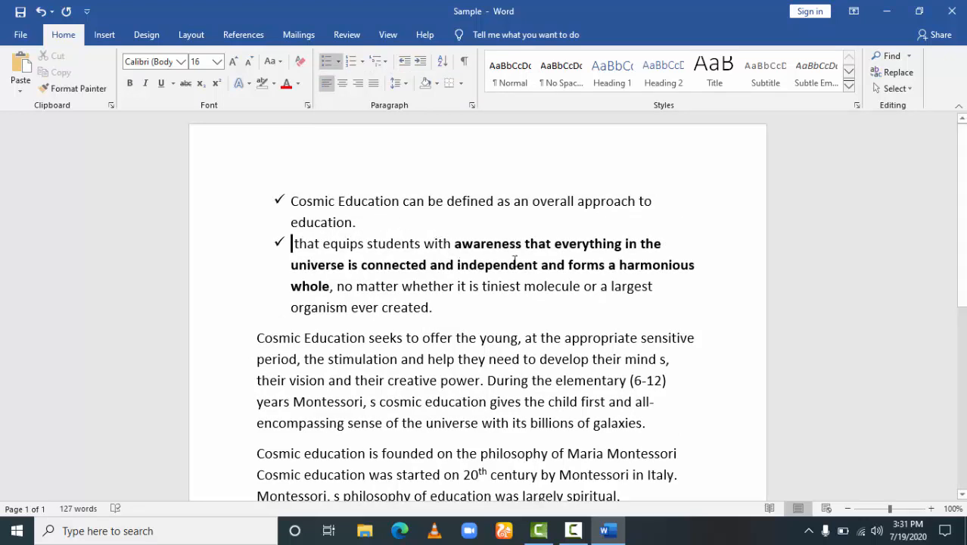
Split the second checkmark item after "whole," into a third item and remove the bullets from all three items.
click(334, 287)
key(Return)
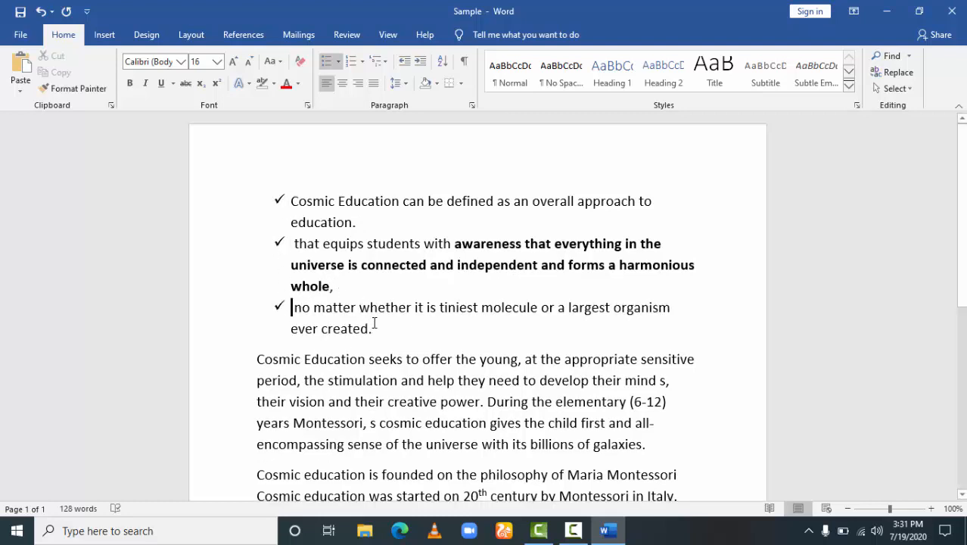
drag(372, 327, 290, 198)
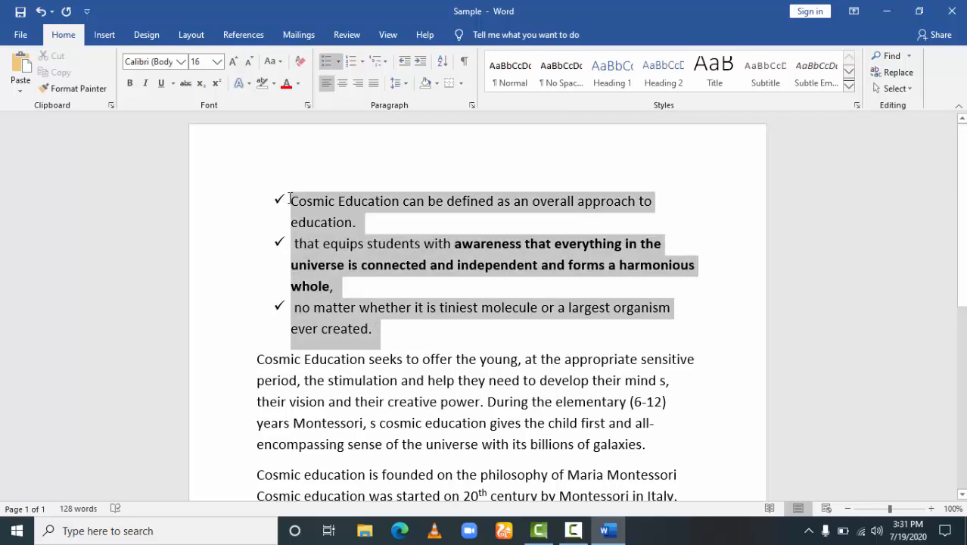
click(338, 62)
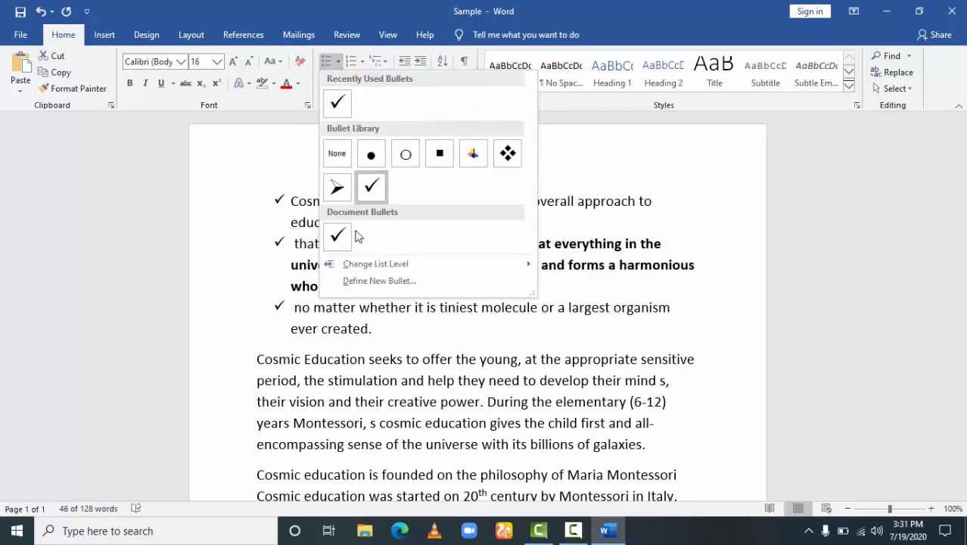
click(338, 156)
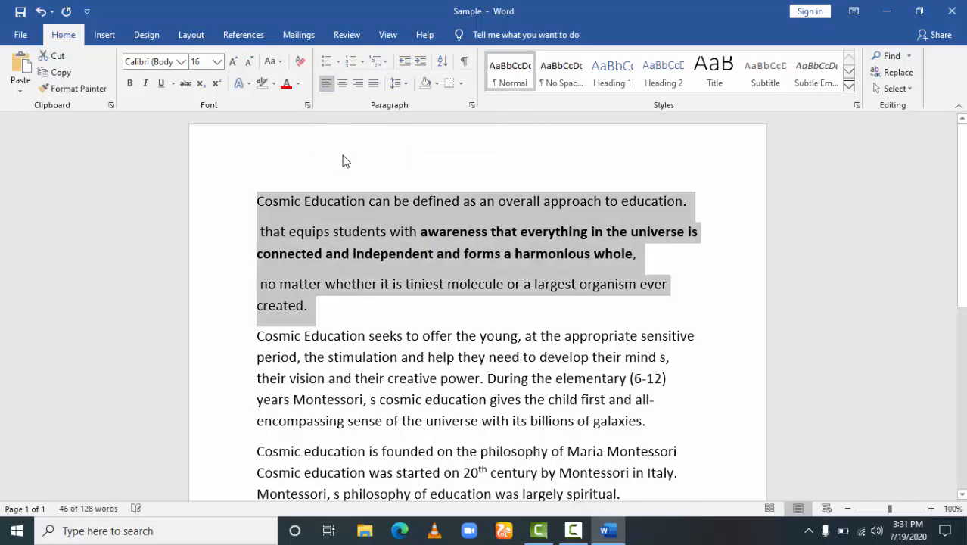
Delete the leading space before "that equips students" and join that paragraph to the end of the first one.
click(389, 296)
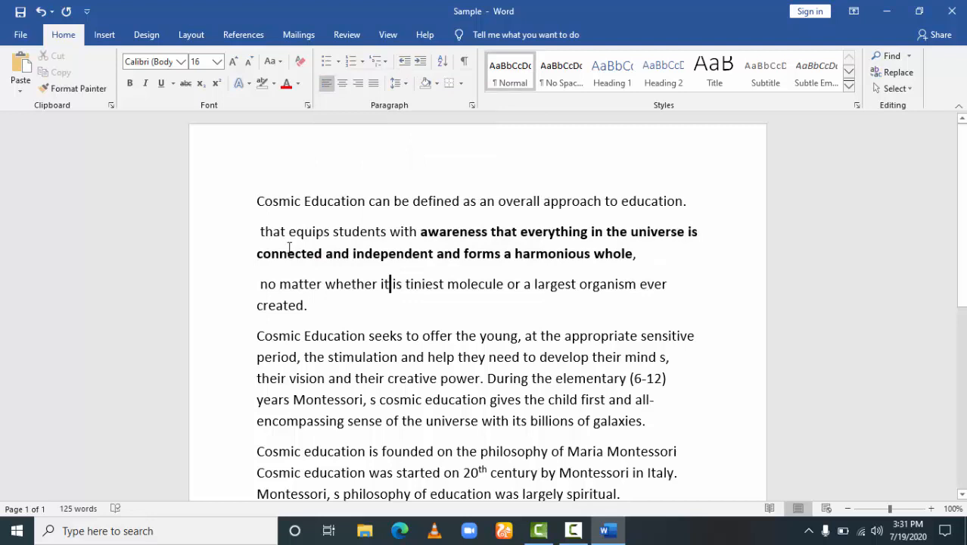
click(260, 218)
click(261, 230)
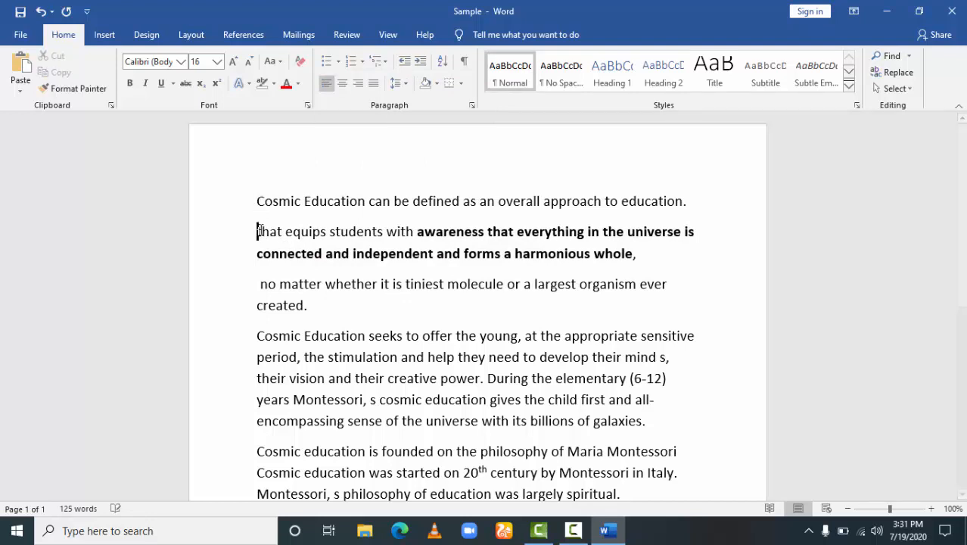
key(BackSpace)
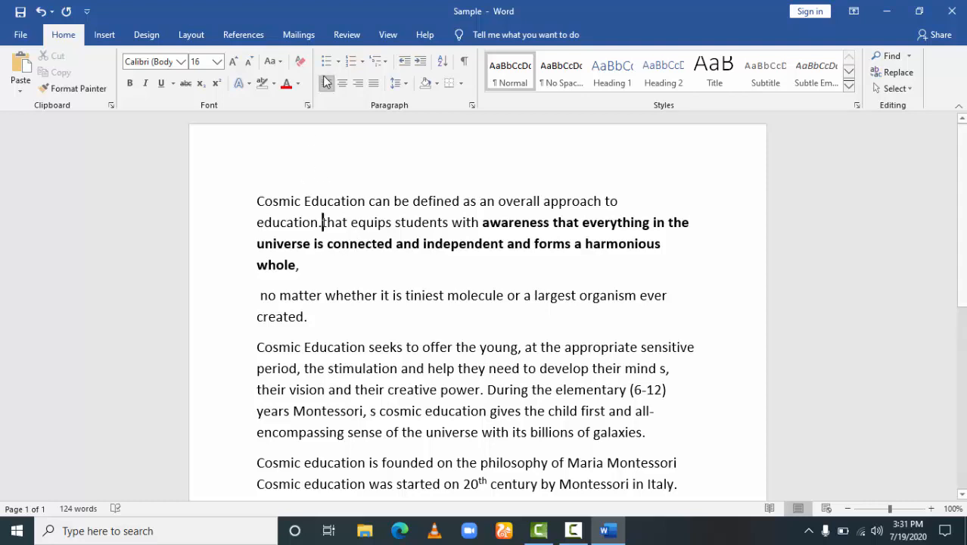
Apply 1. 2. 3. numbering to the first paragraph and split it into three items after "education." and "connected".
click(363, 62)
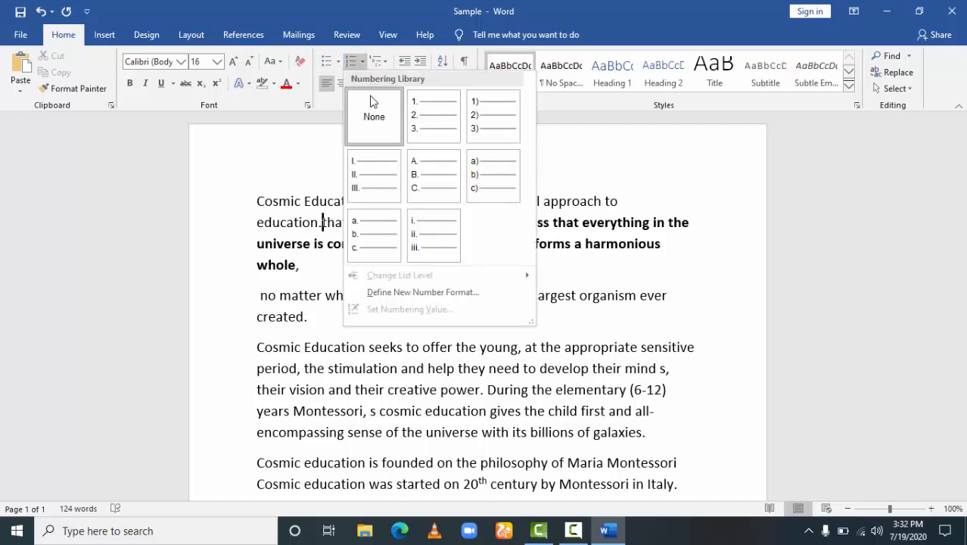
click(414, 106)
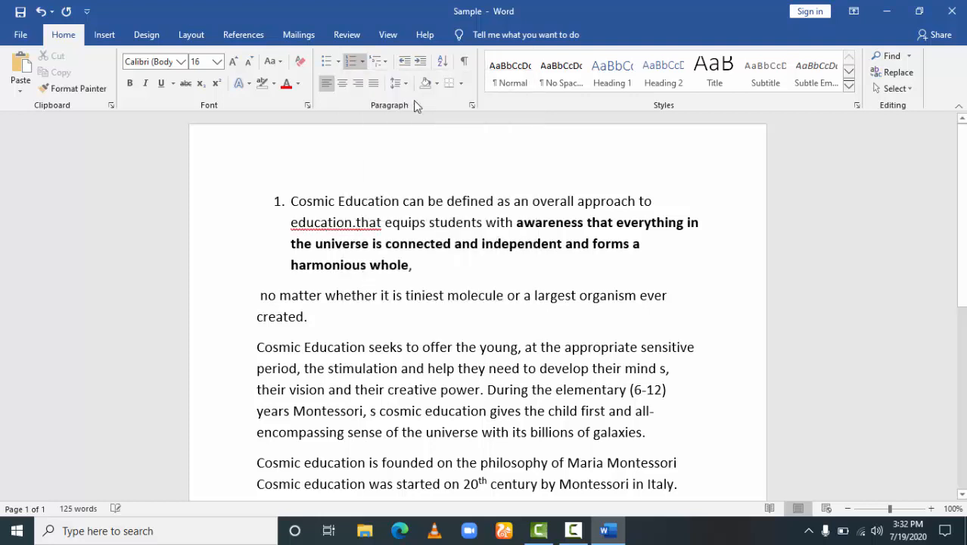
key(Return)
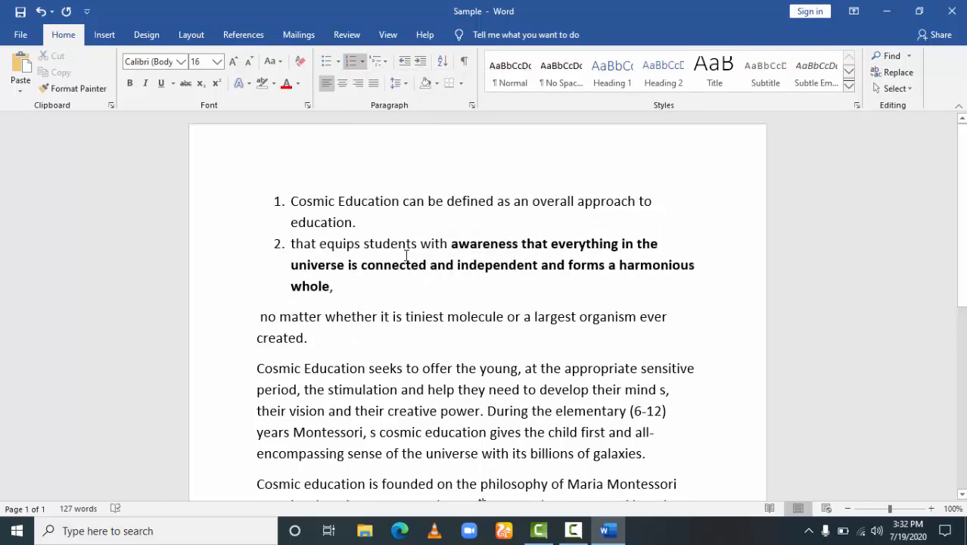
click(433, 265)
key(Return)
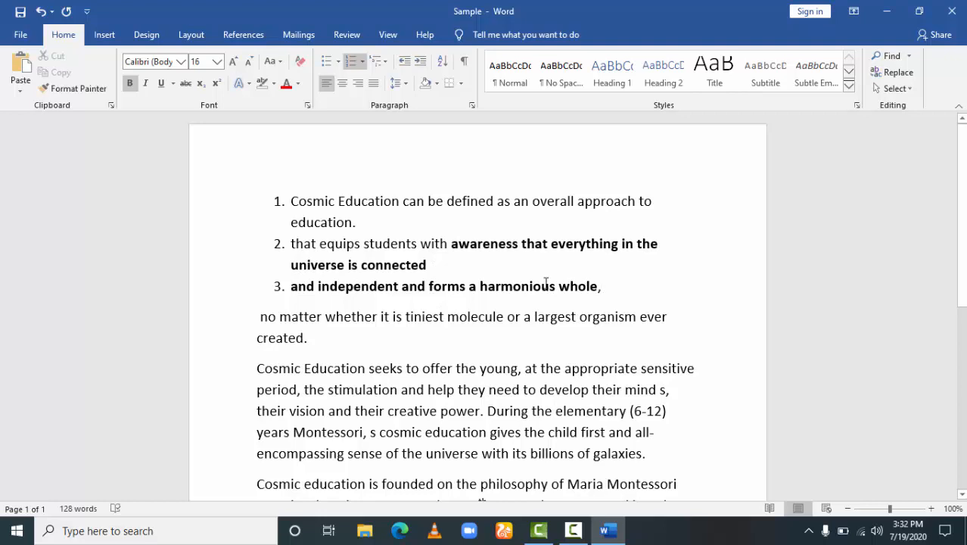
Preview Roman numerals on the three numbered items and set their numbering to None.
drag(605, 287, 318, 195)
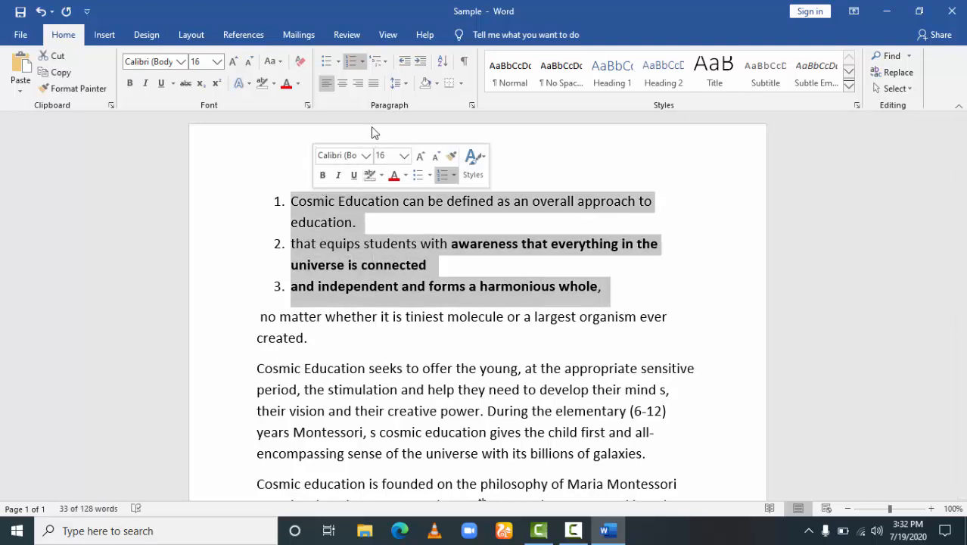
click(364, 62)
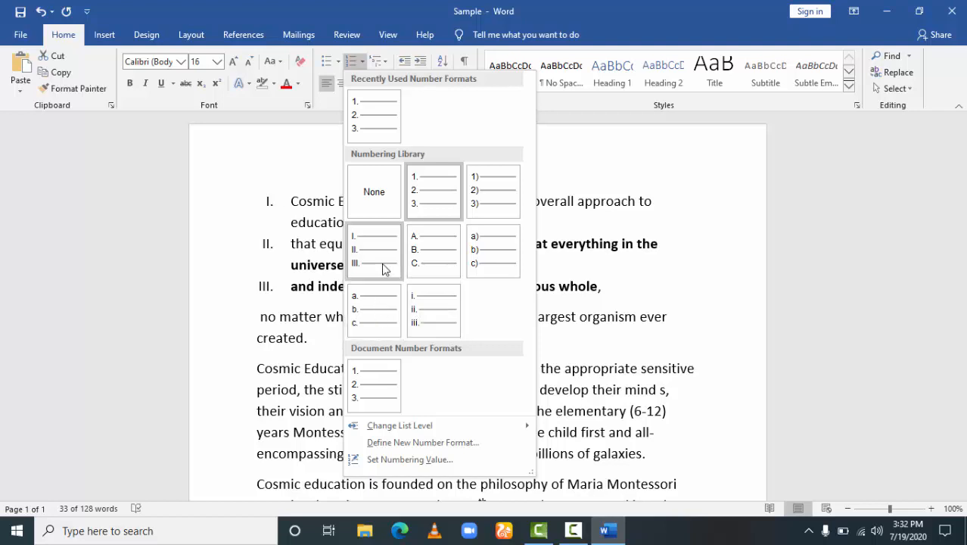
click(389, 200)
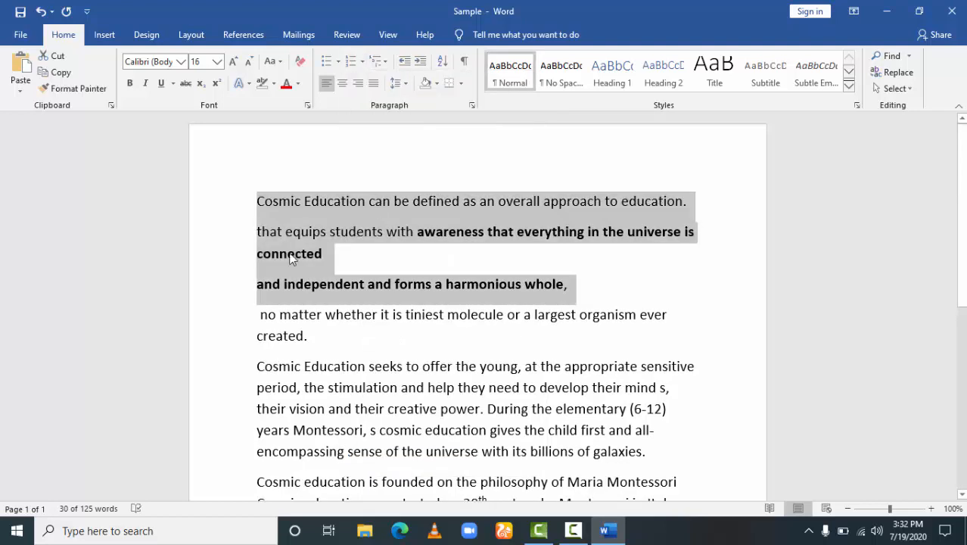
Look through the multilevel list styles in the List Library for the selected paragraphs without applying any.
click(386, 62)
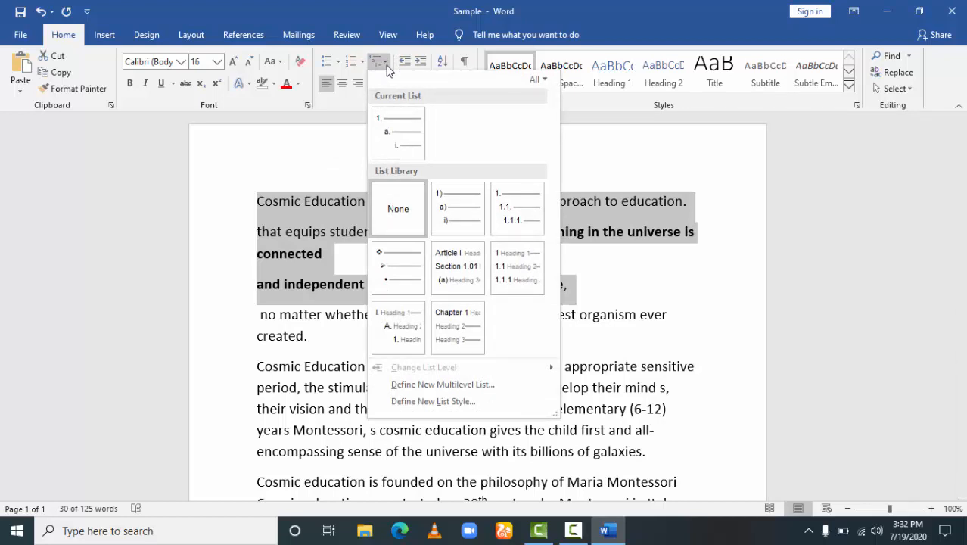
mouse_move(386, 119)
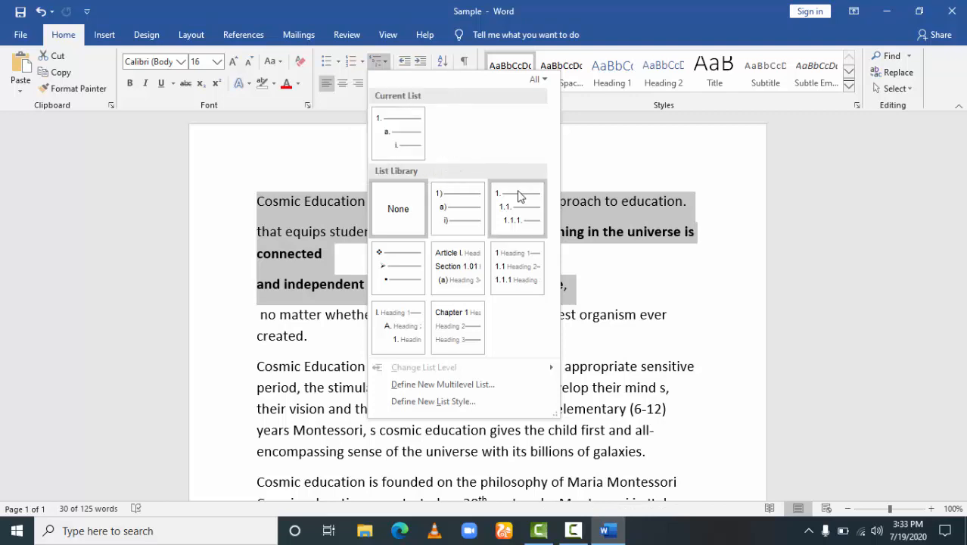
mouse_move(520, 203)
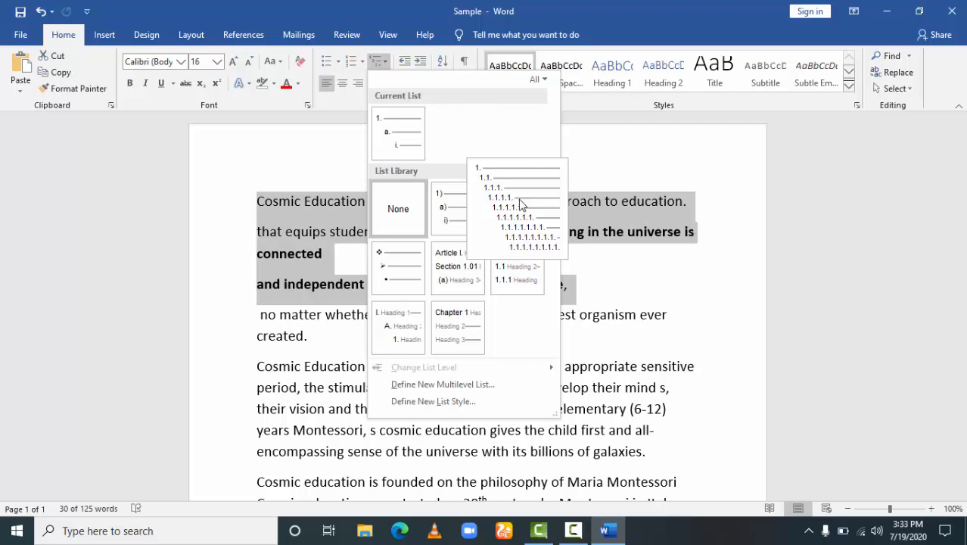
mouse_move(398, 265)
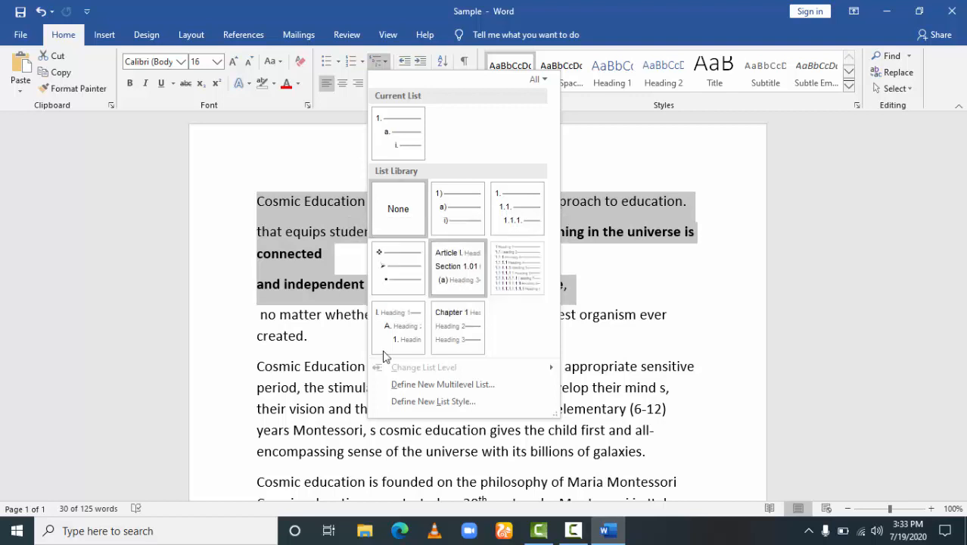
mouse_move(449, 320)
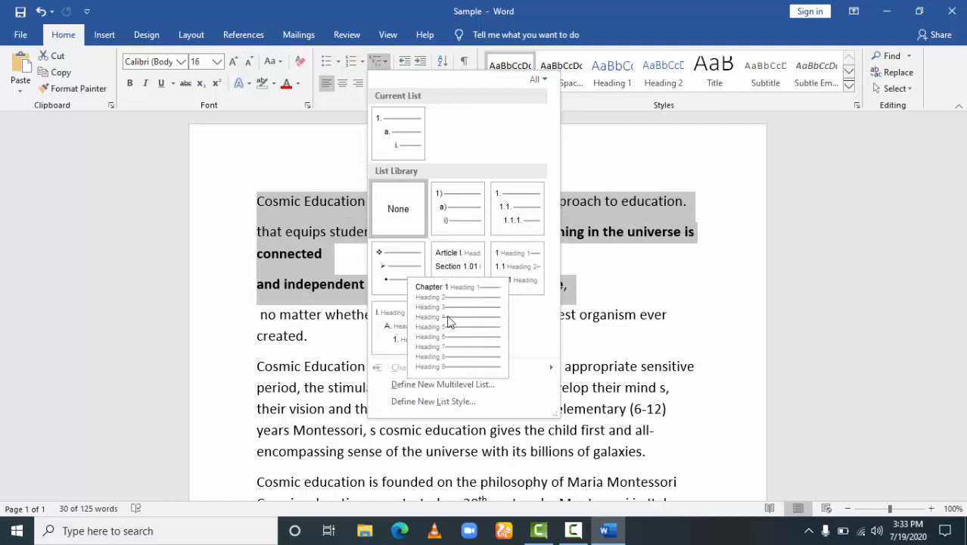
click(387, 64)
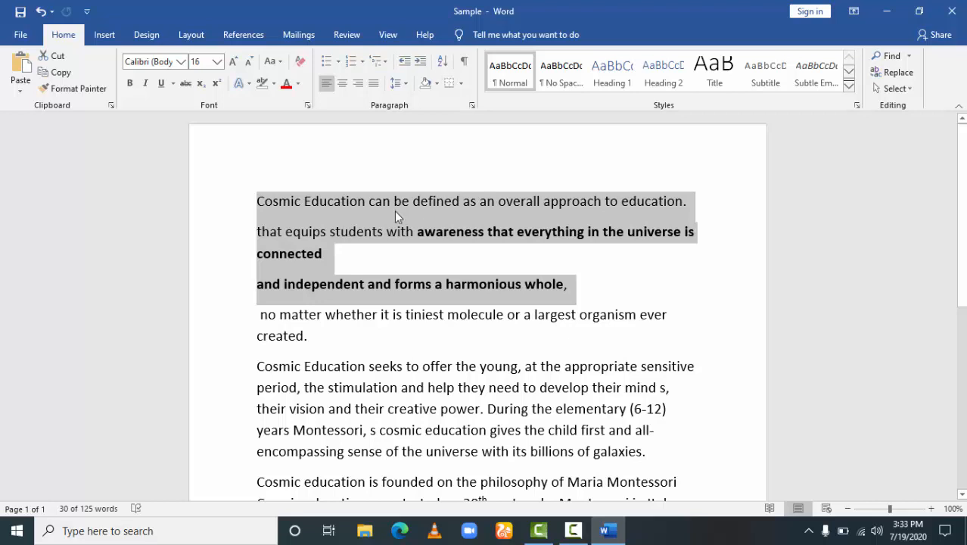
Join the paragraph starting "that equips students" back onto the end of the first paragraph.
click(356, 233)
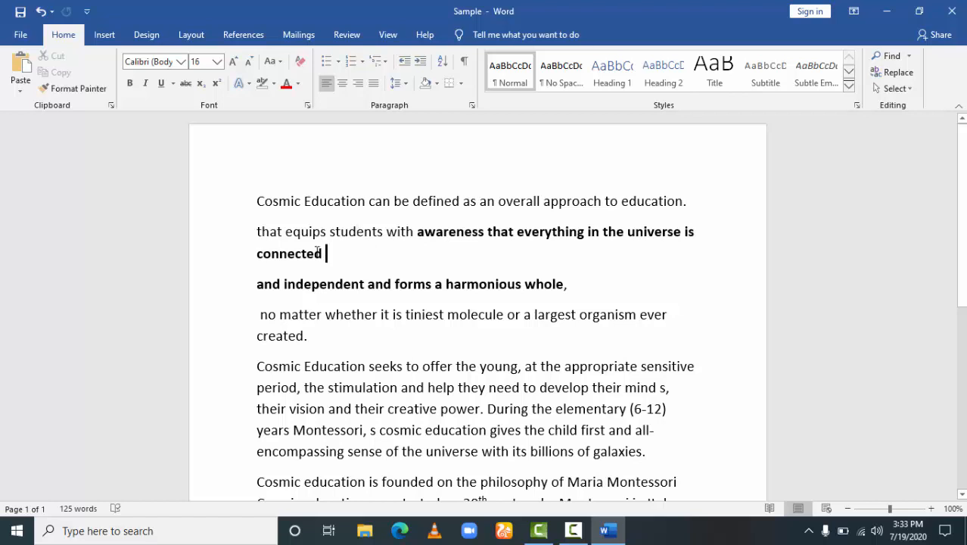
drag(324, 255, 266, 216)
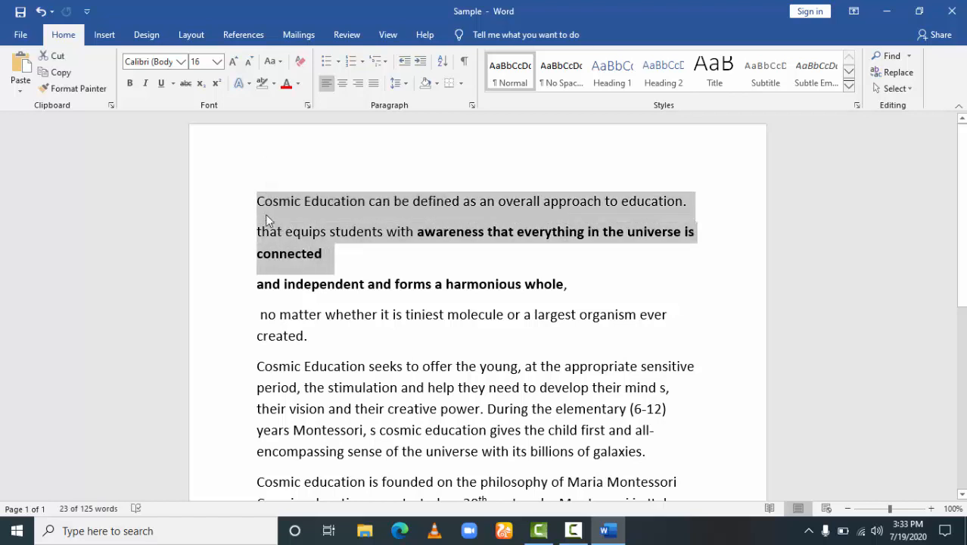
click(261, 218)
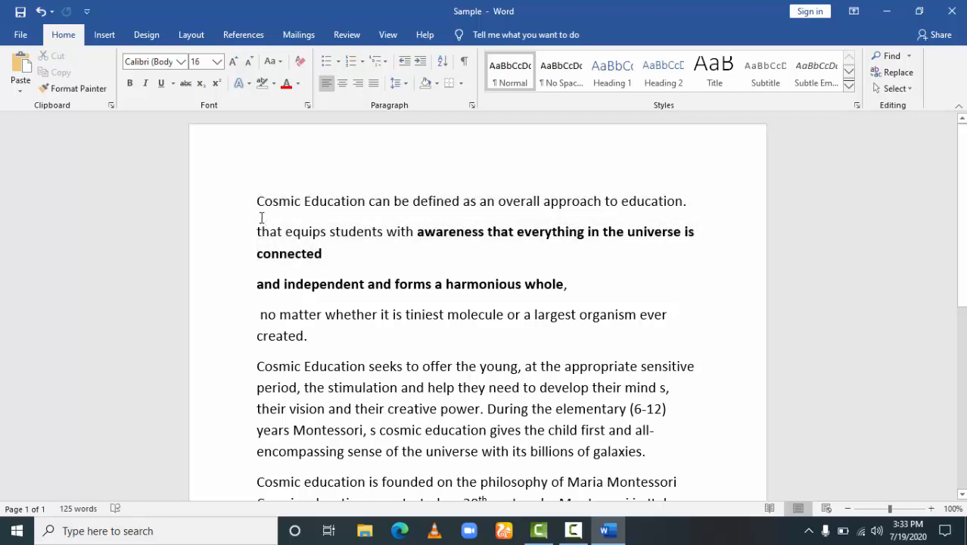
key(Down)
key(BackSpace)
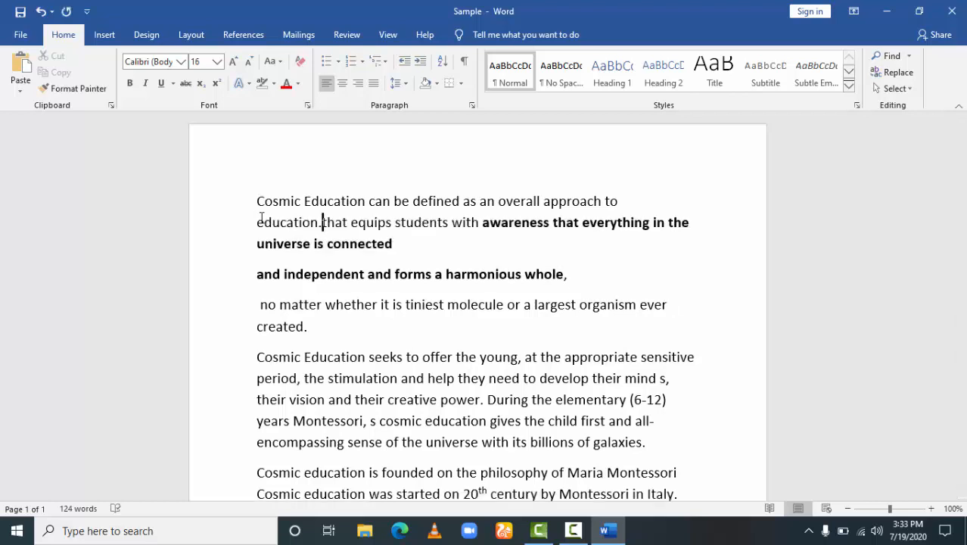
Center the first paragraph and replace the period between "education" and "that" with a space.
drag(395, 244, 286, 202)
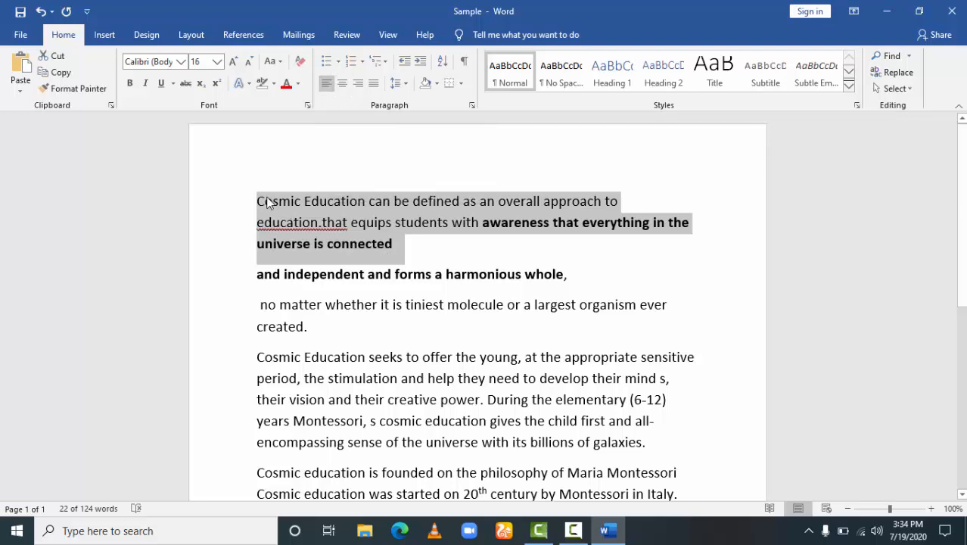
click(344, 87)
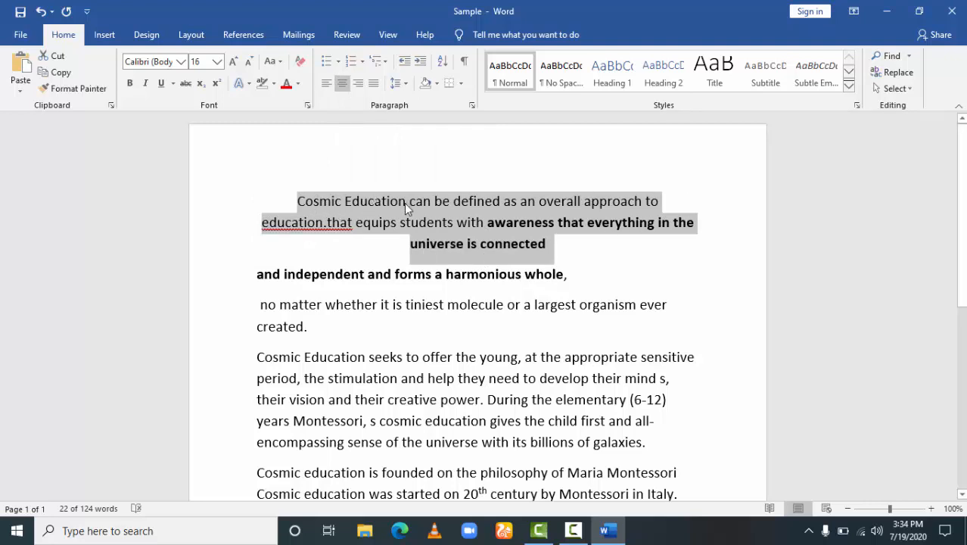
click(329, 229)
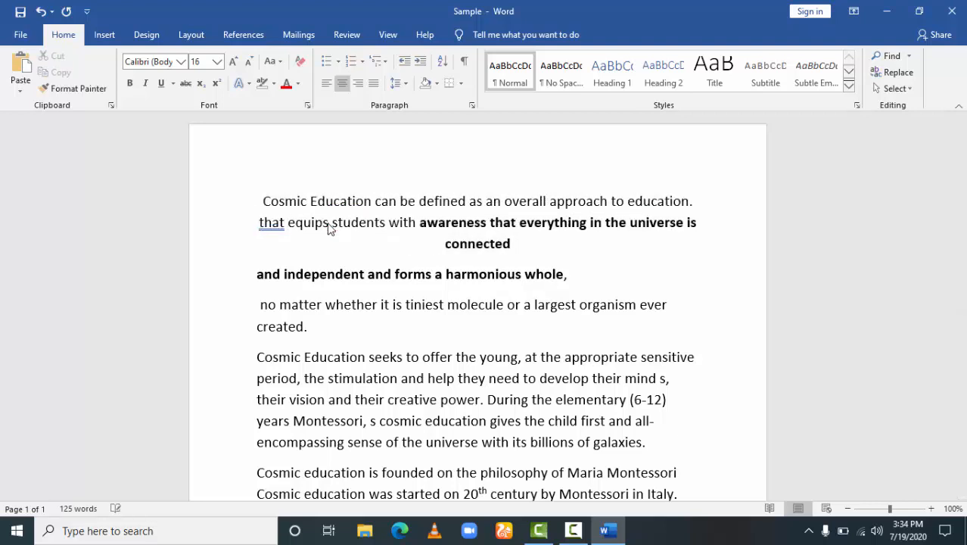
key(BackSpace)
key(BackSpace)
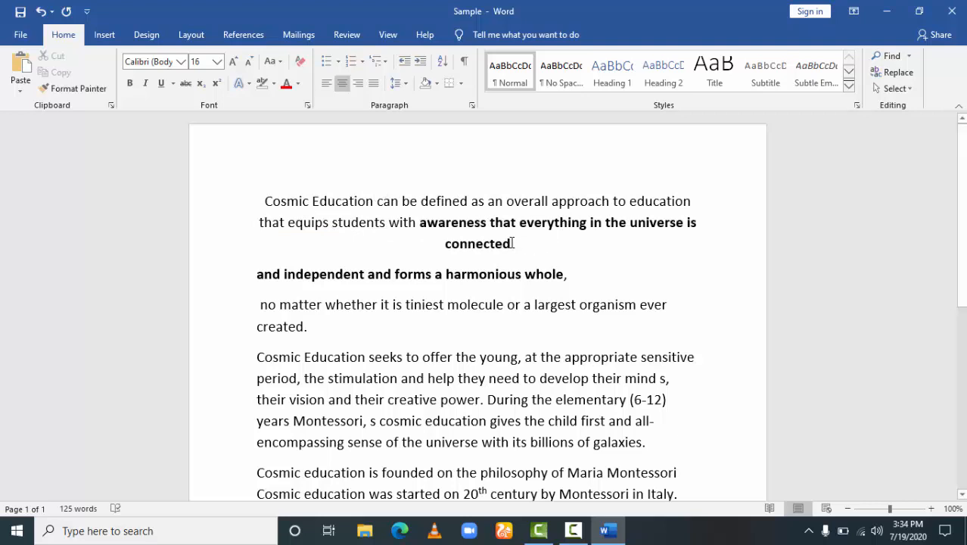
Try right alignment on the first paragraph and set its final alignment to Justify.
drag(512, 243, 258, 205)
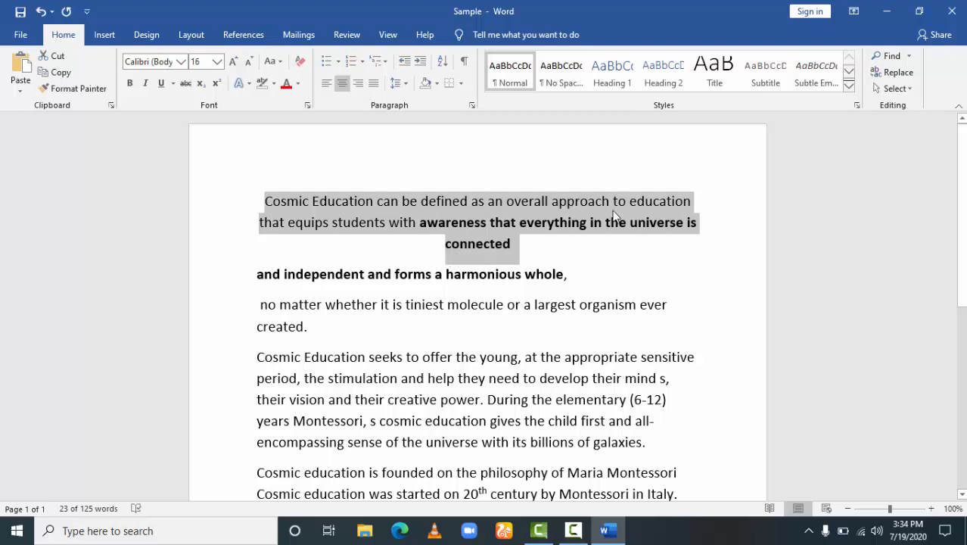
click(361, 85)
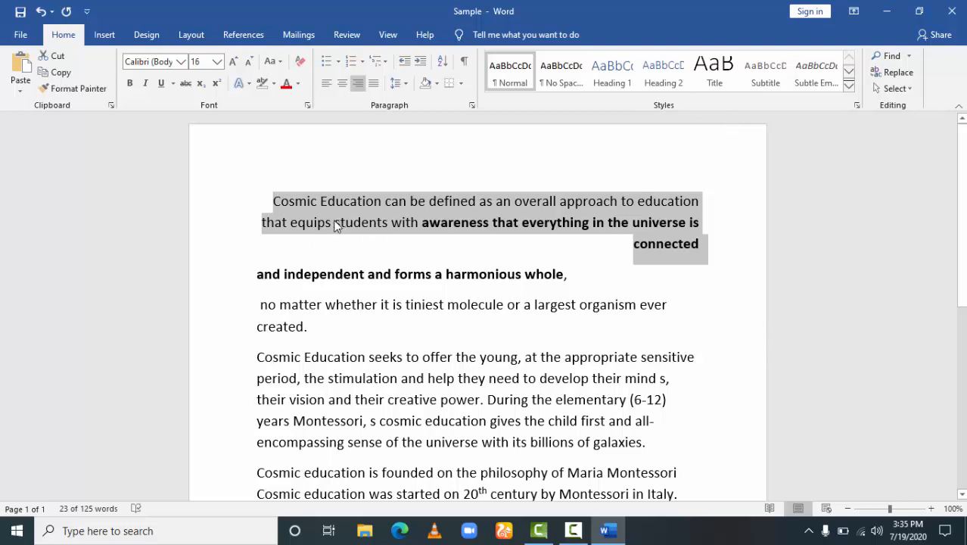
click(374, 85)
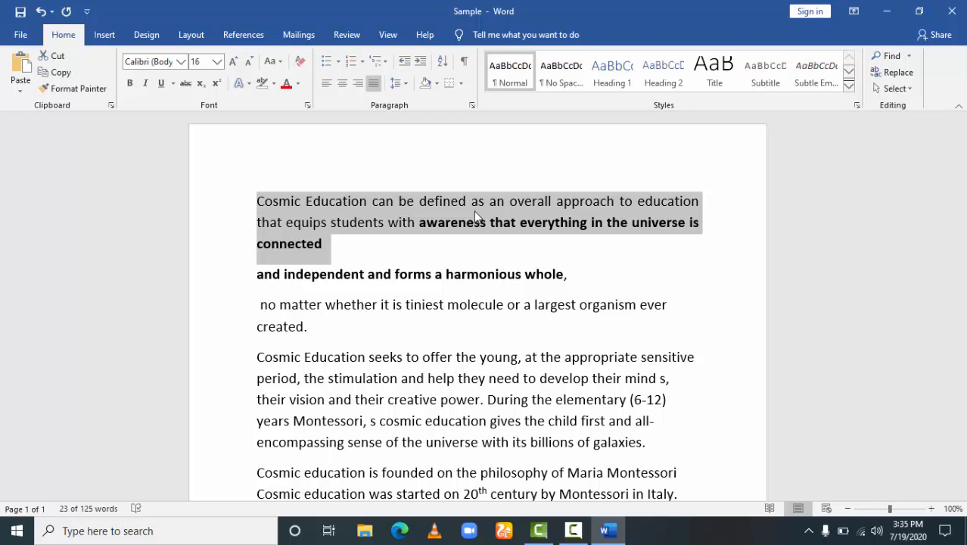
Demonstrate increasing and decreasing the first paragraph's indent, leaving it indented by two levels.
click(388, 249)
drag(326, 243, 267, 205)
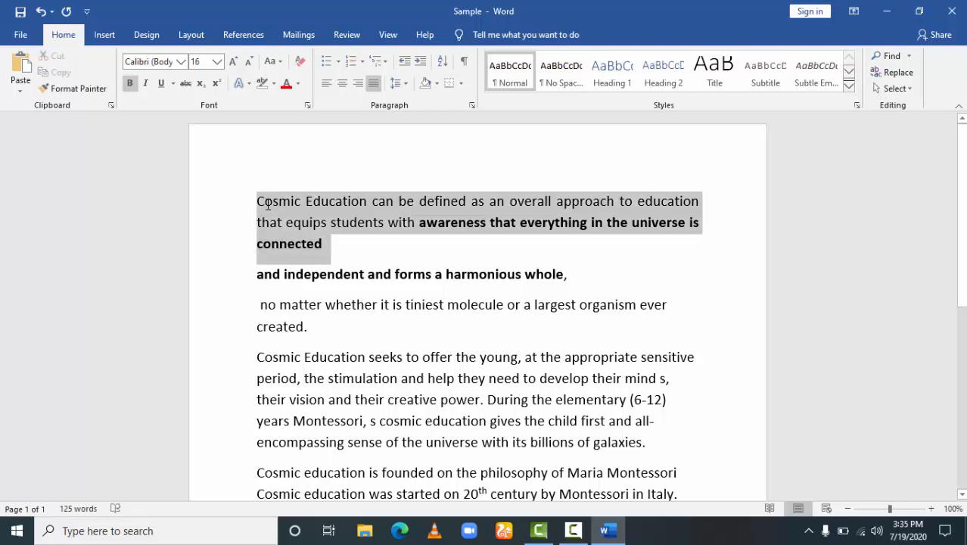
click(421, 65)
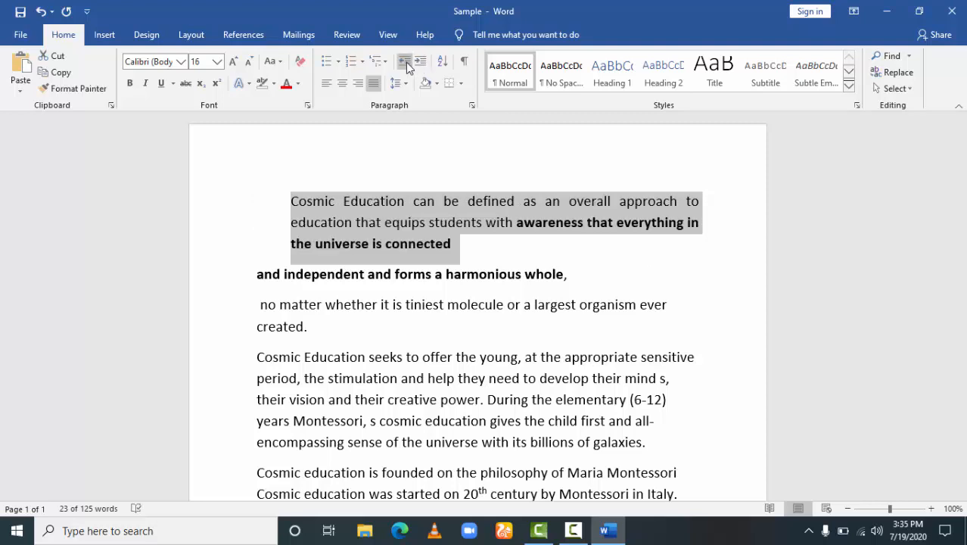
click(406, 66)
click(421, 66)
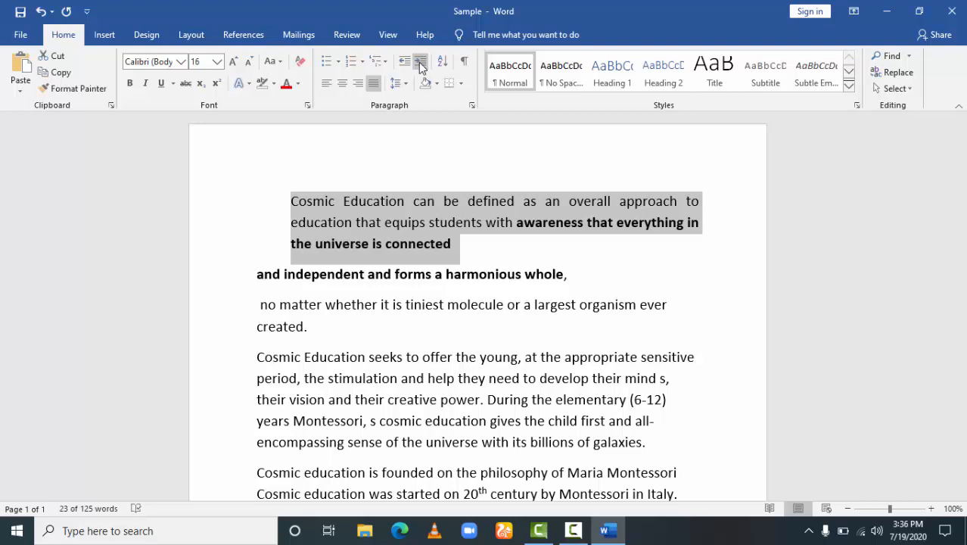
click(421, 66)
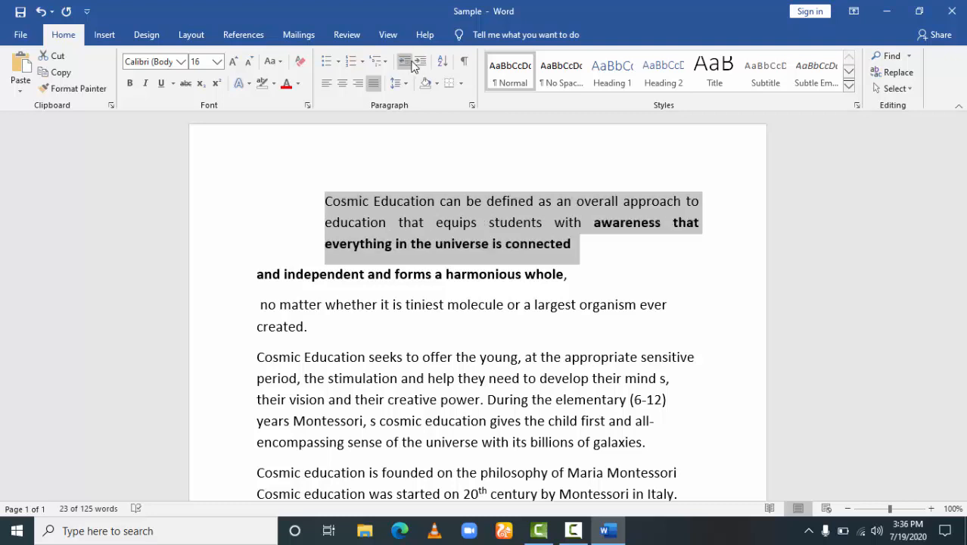
Increase the first paragraph's indent by one level, and decrease it until the text is back at the left margin.
click(421, 66)
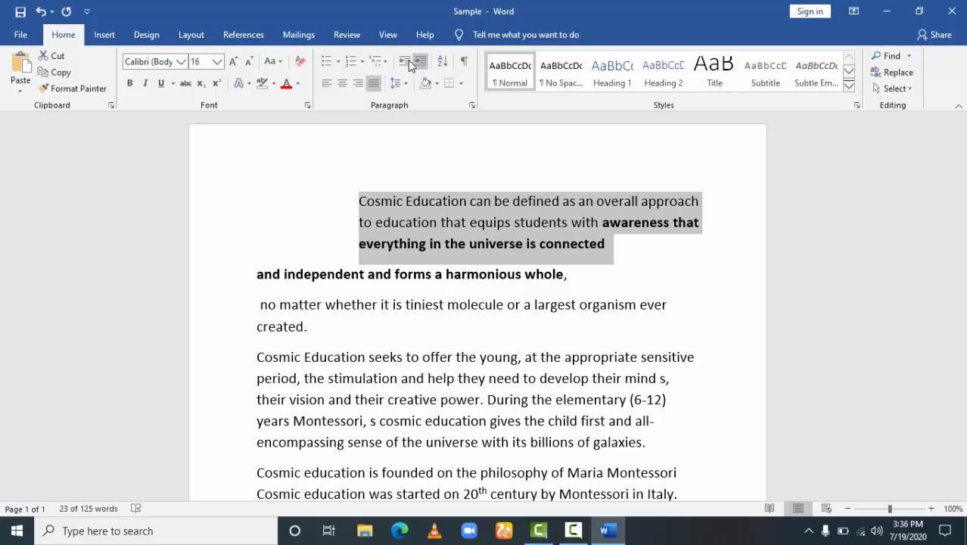
click(405, 66)
click(405, 66)
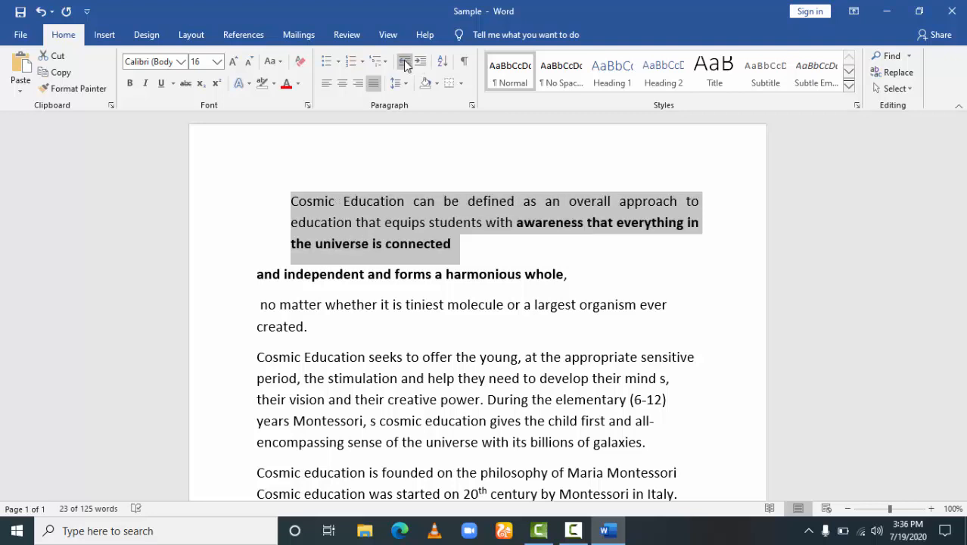
click(405, 66)
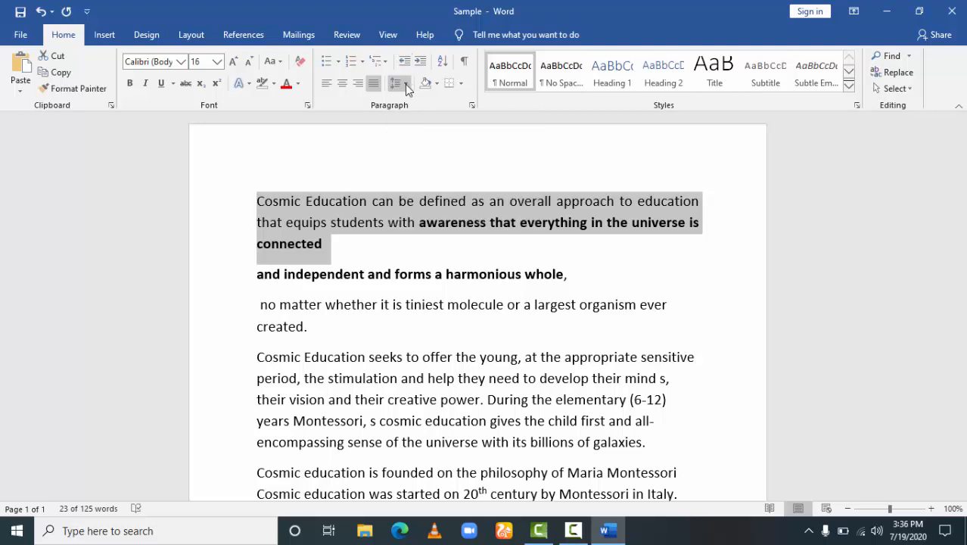
Set the first paragraph's line spacing to 1.0.
click(406, 85)
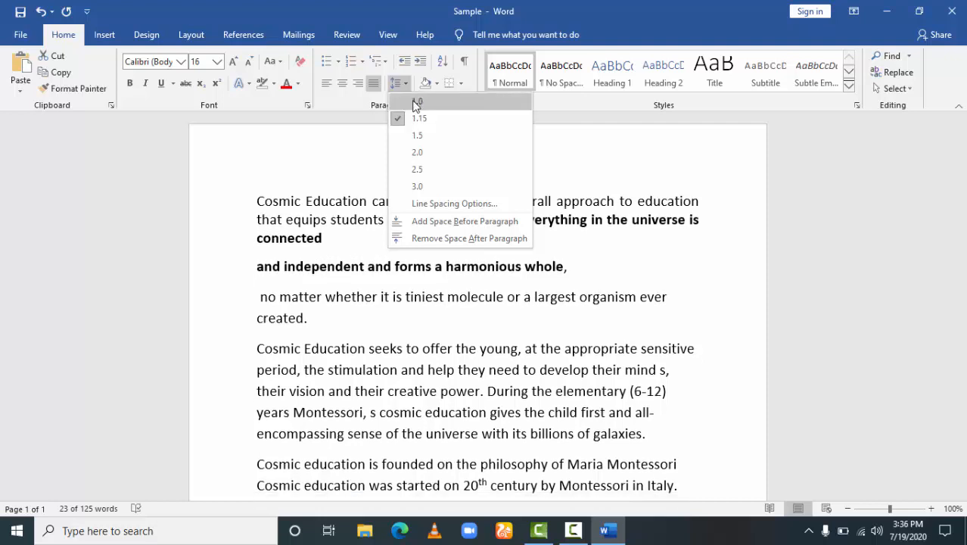
click(416, 102)
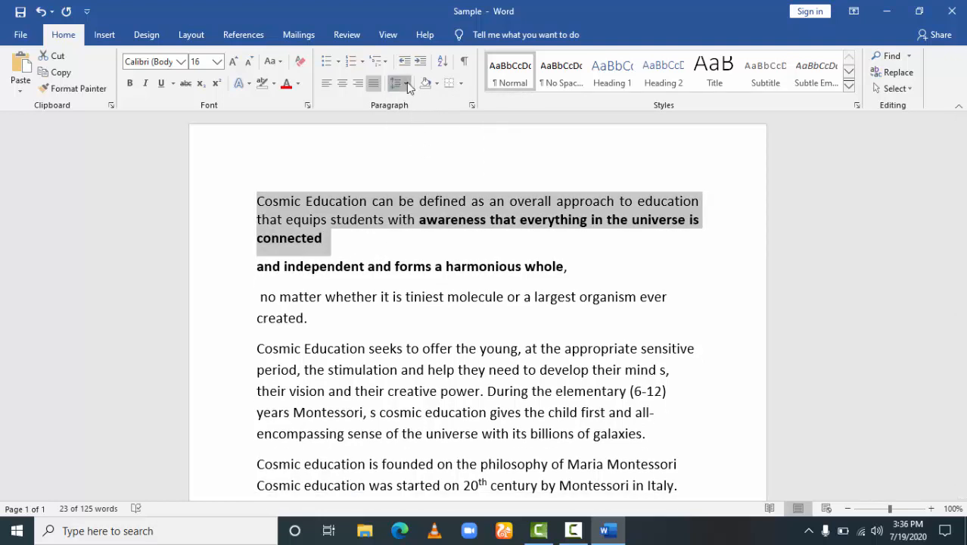
click(406, 84)
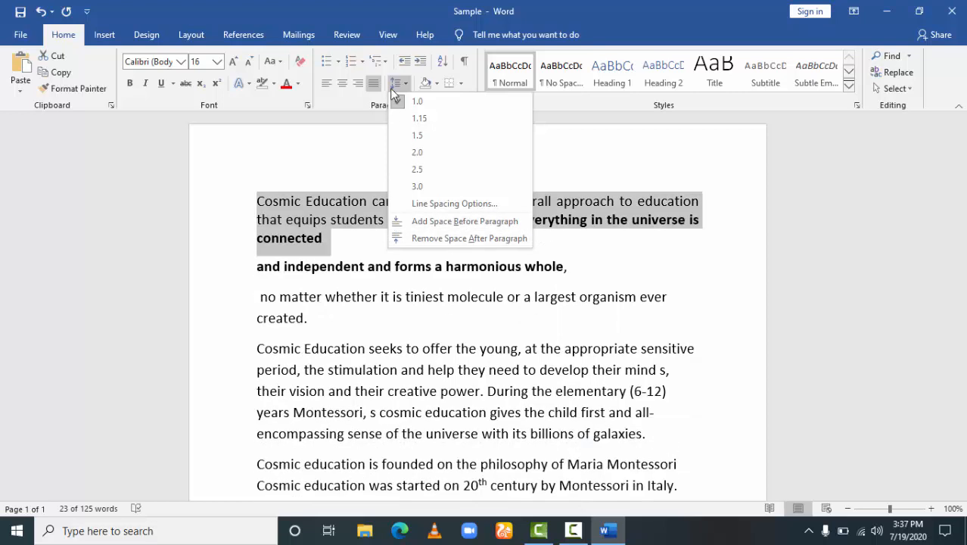
click(407, 85)
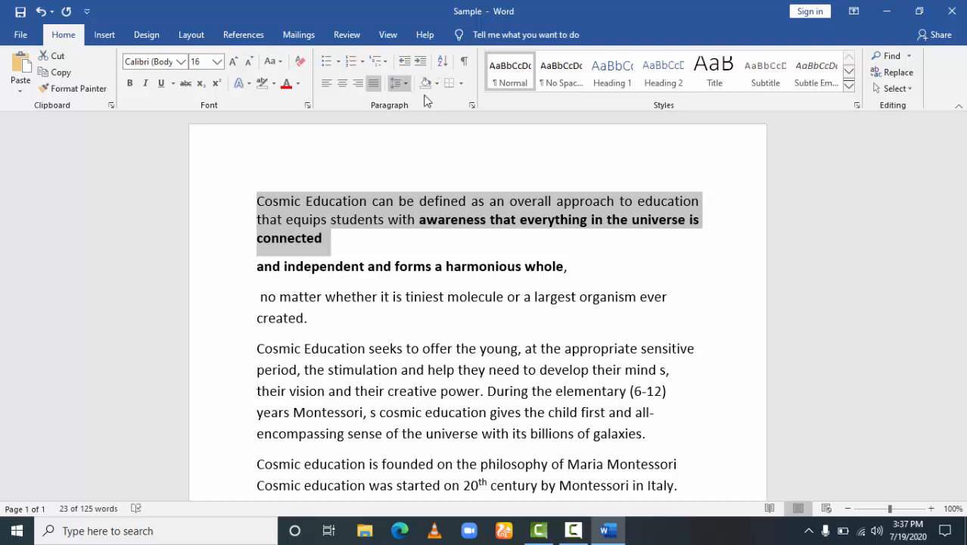
Apply the lightest blue theme color as shading to the whole first paragraph.
click(429, 87)
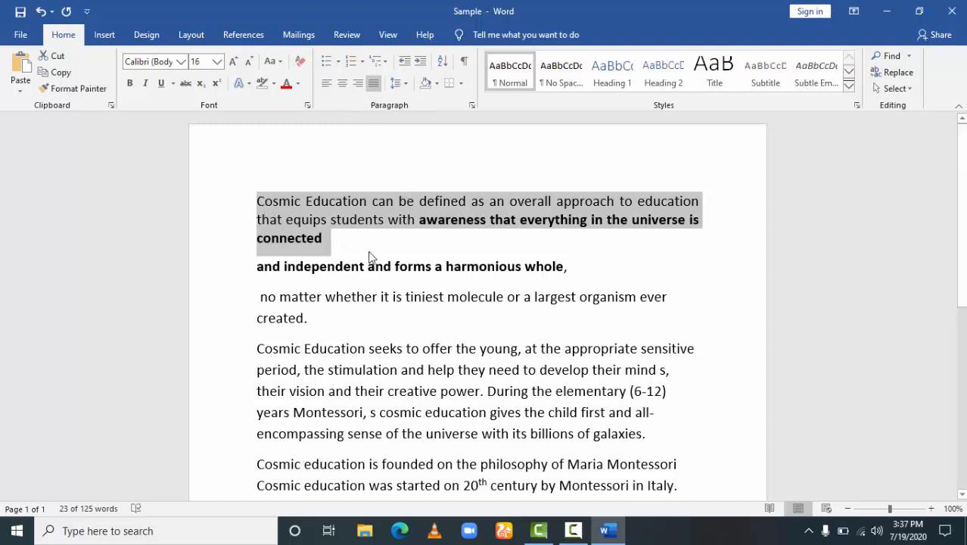
click(334, 239)
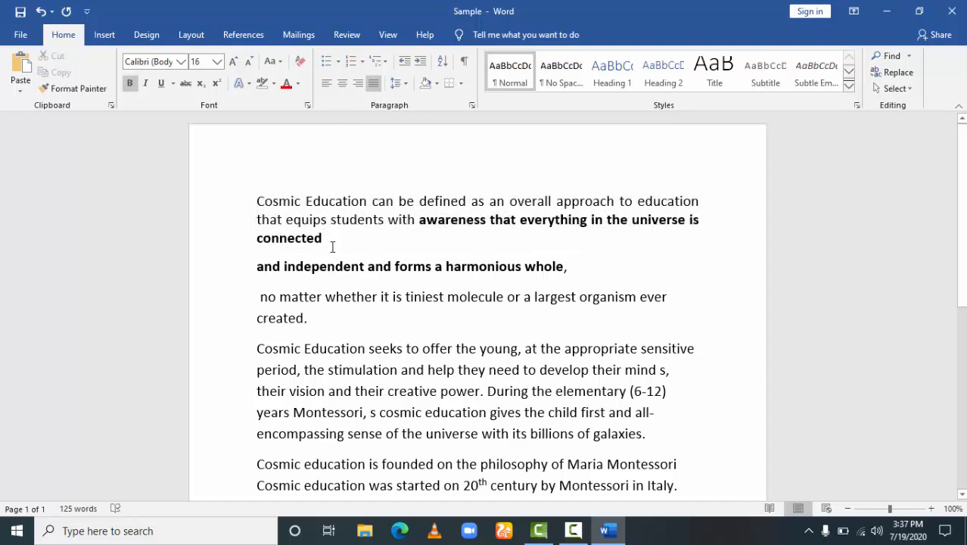
drag(324, 238, 266, 202)
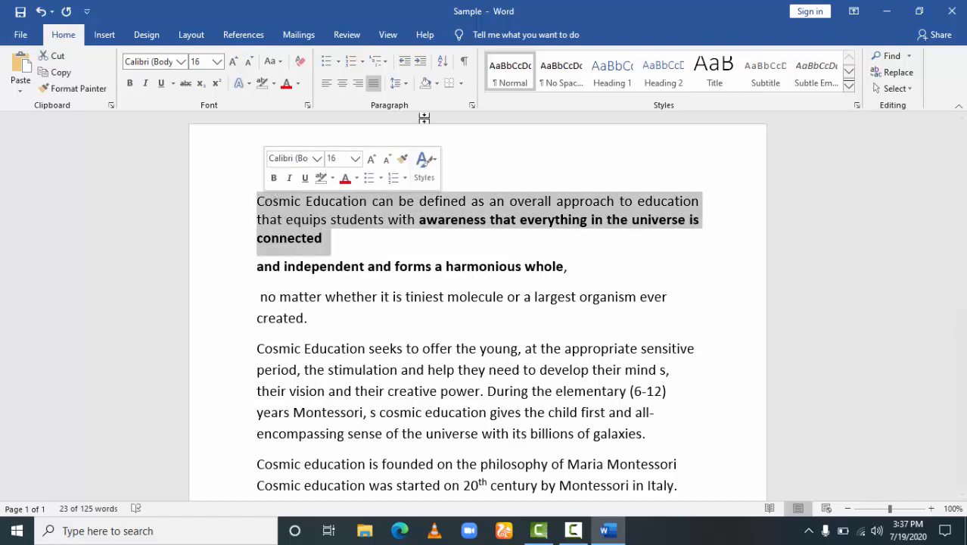
click(437, 84)
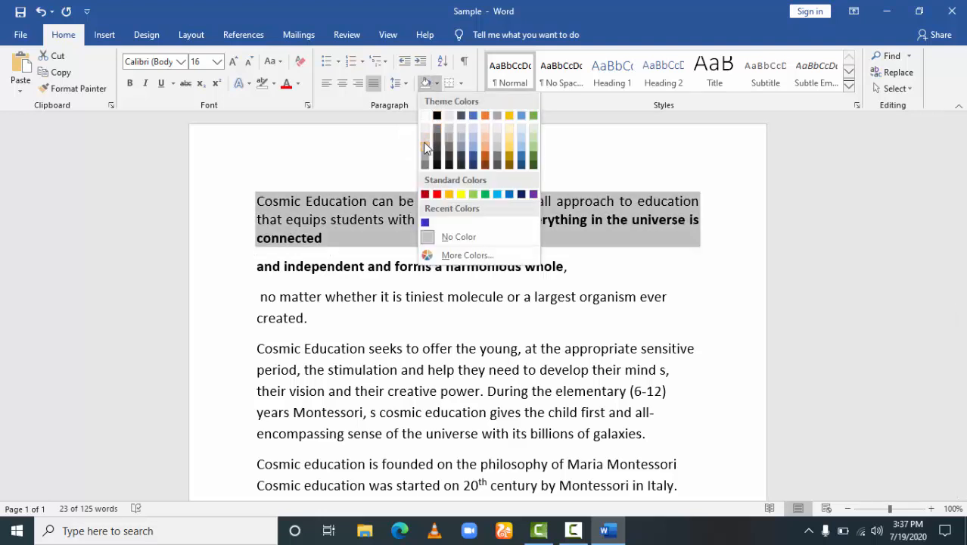
click(469, 128)
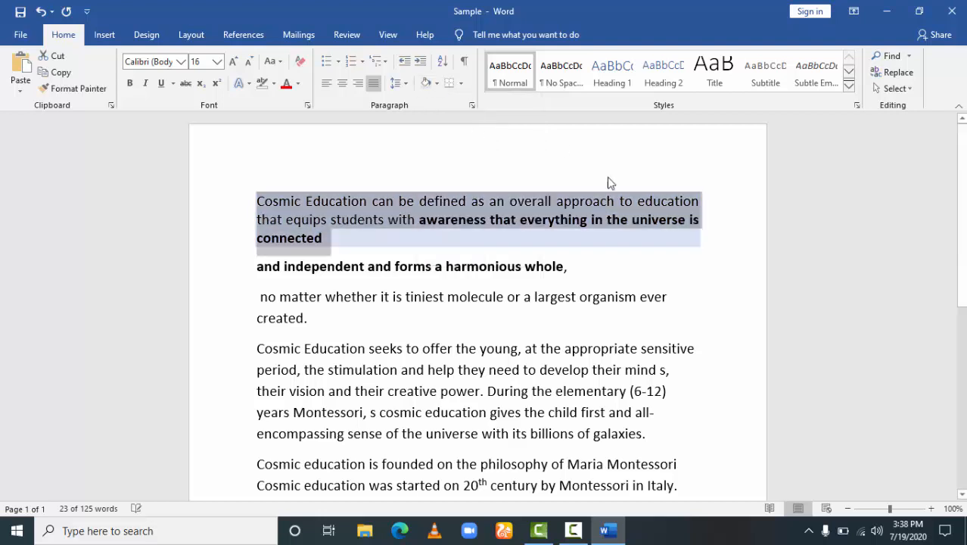
click(681, 295)
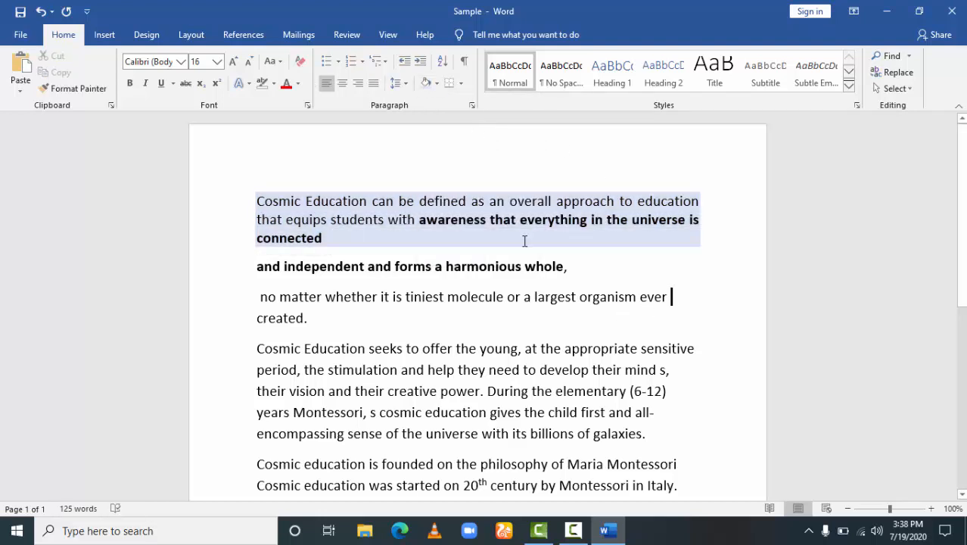
click(397, 206)
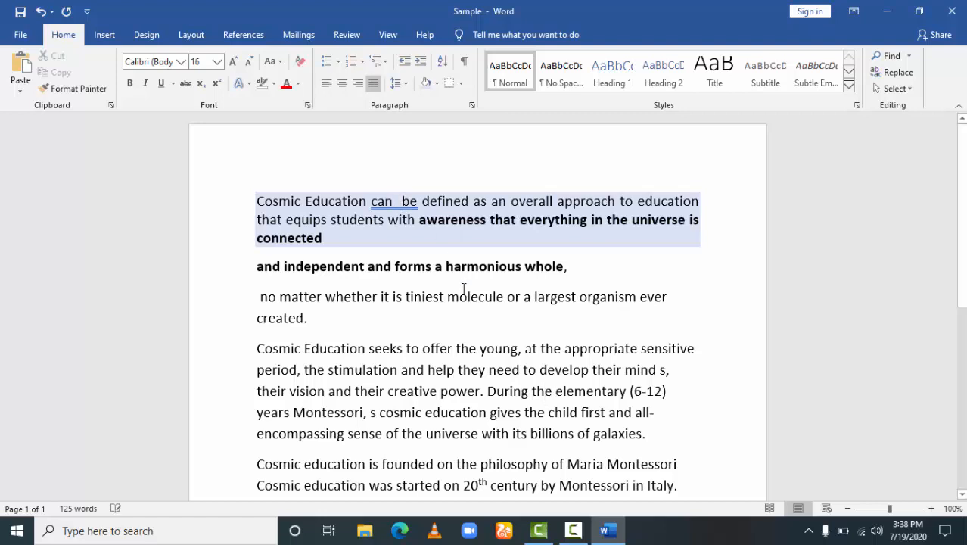
key(BackSpace)
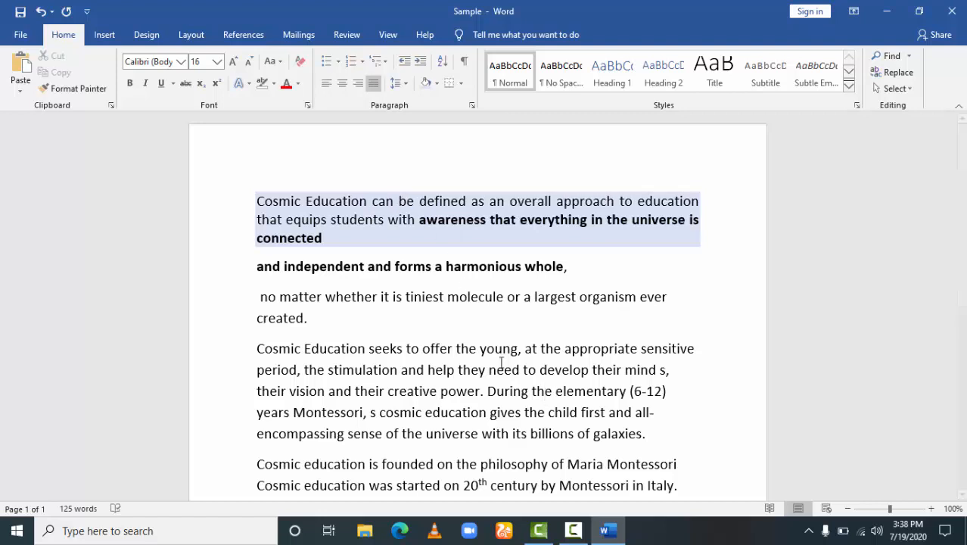
key(ctrl+l)
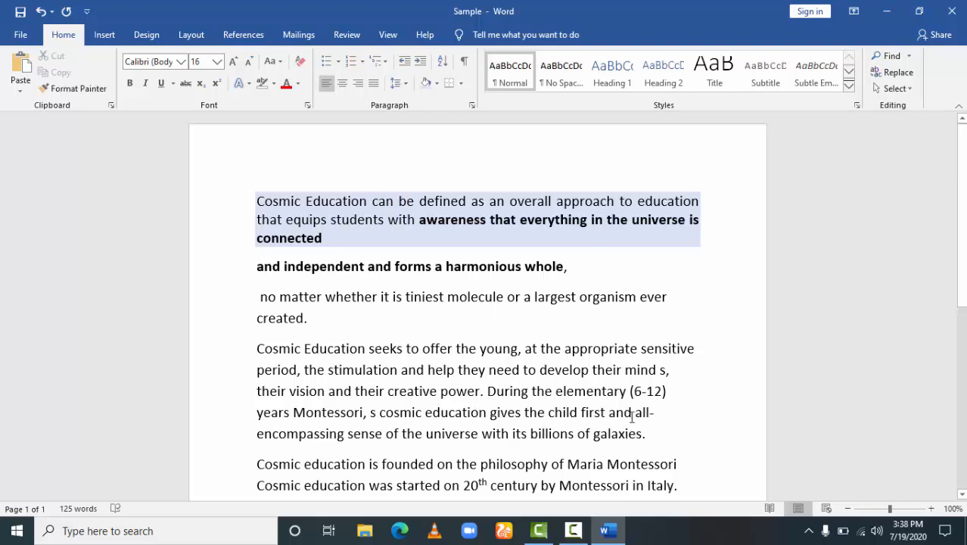
Shade the paragraph starting "Cosmic Education seeks to offer the young" with a light orange theme color.
drag(647, 434, 272, 347)
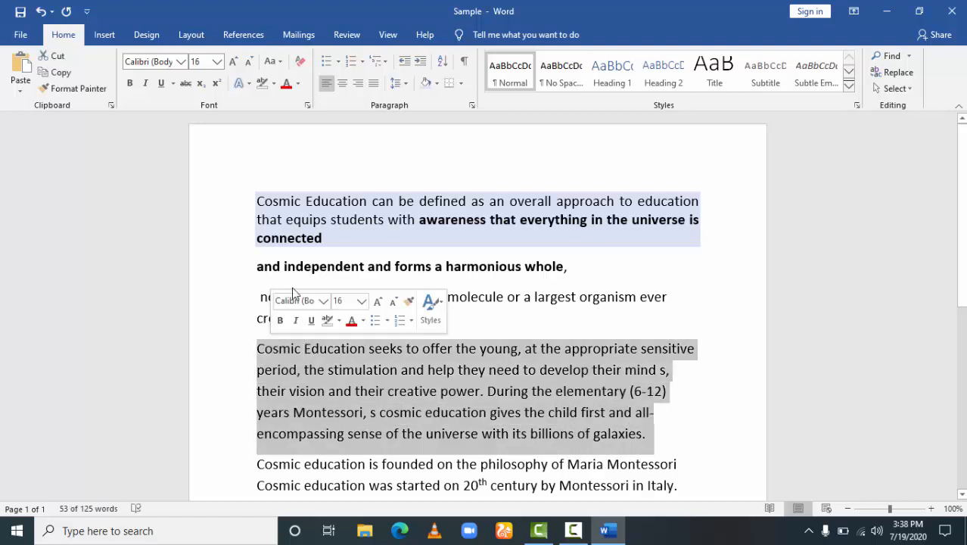
click(437, 83)
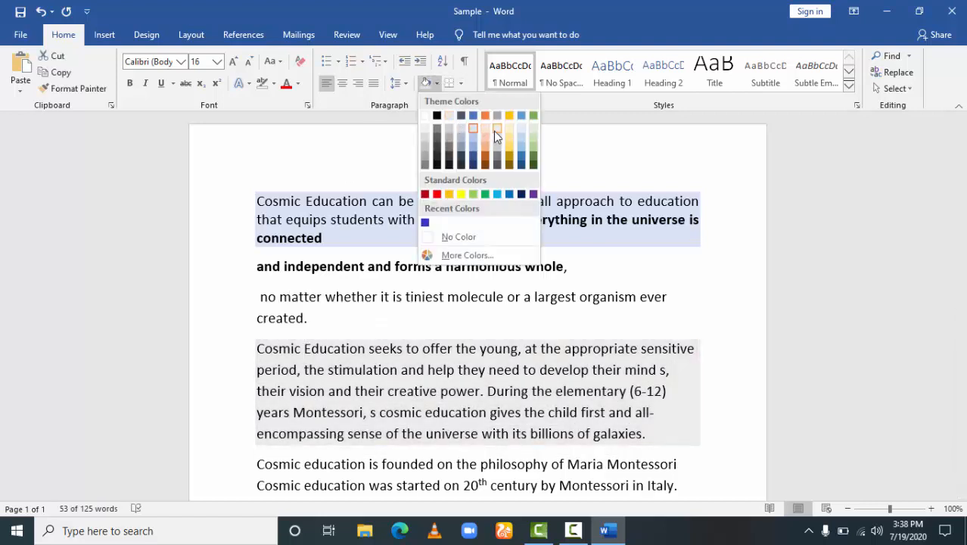
click(486, 145)
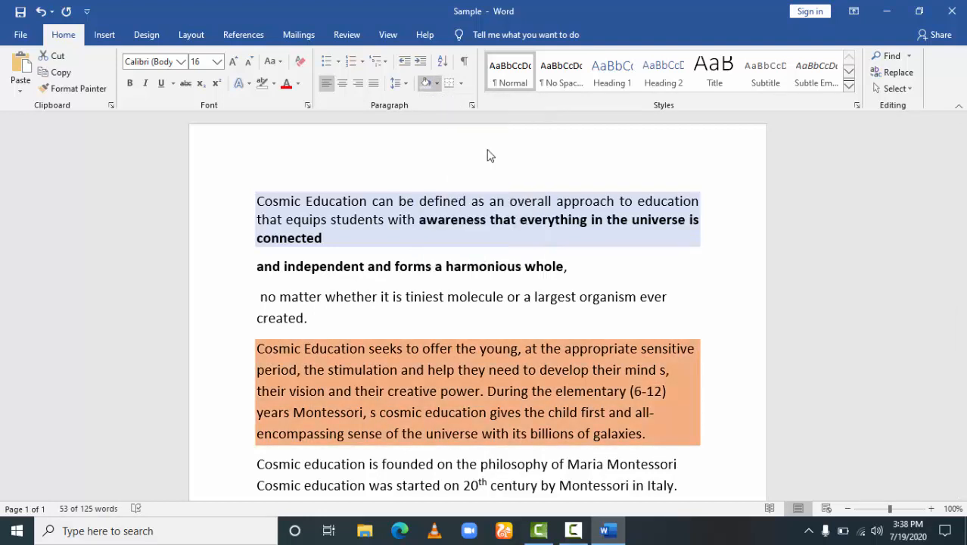
click(488, 150)
click(578, 296)
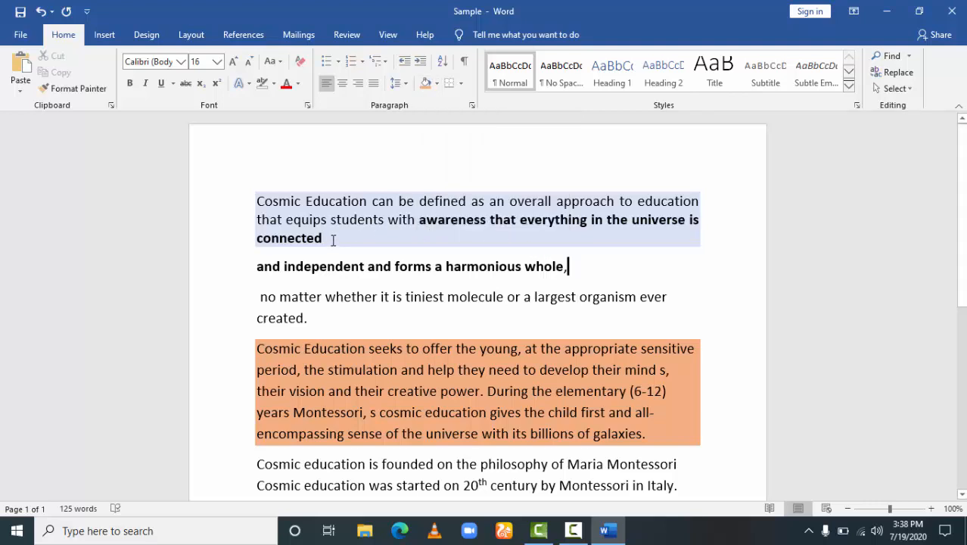
Apply All Borders to the blue-shaded first paragraph.
drag(333, 241, 270, 203)
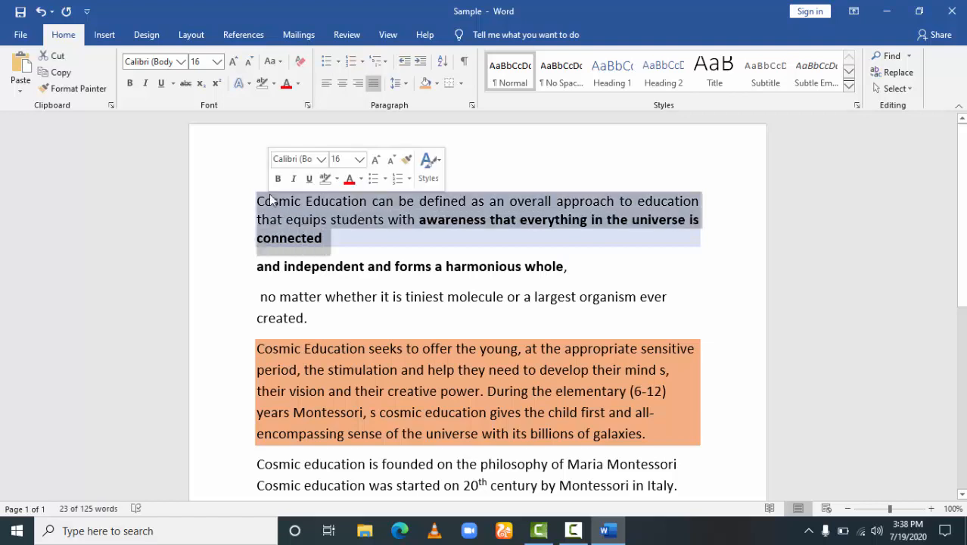
click(461, 84)
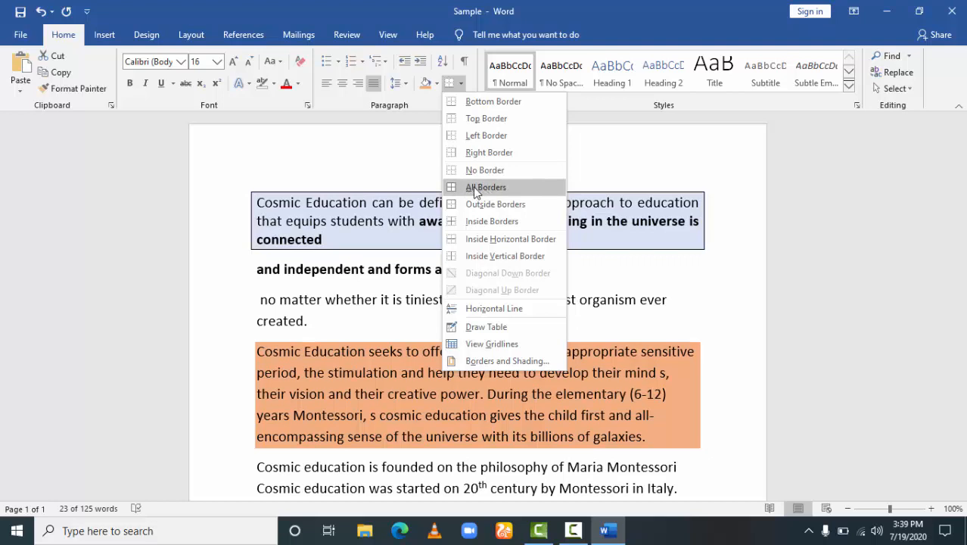
click(476, 192)
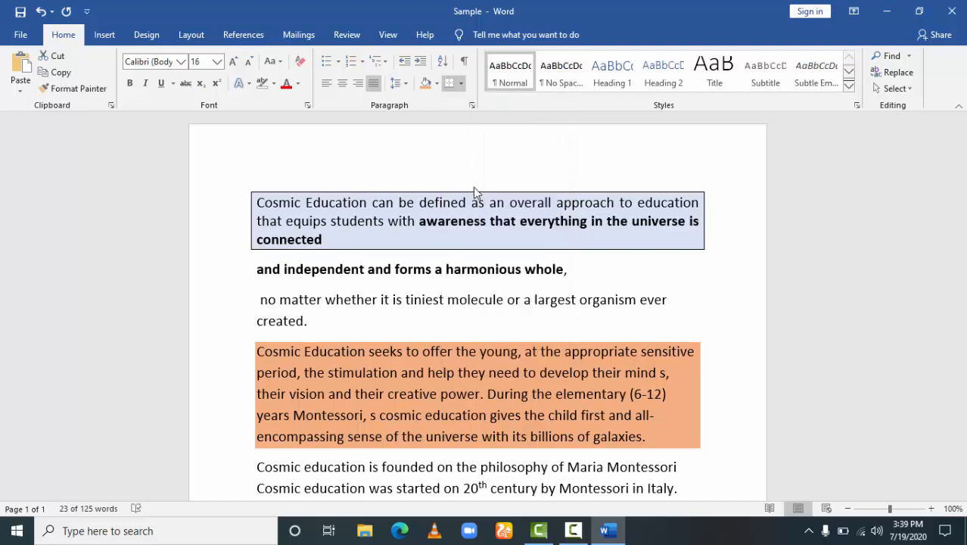
click(638, 278)
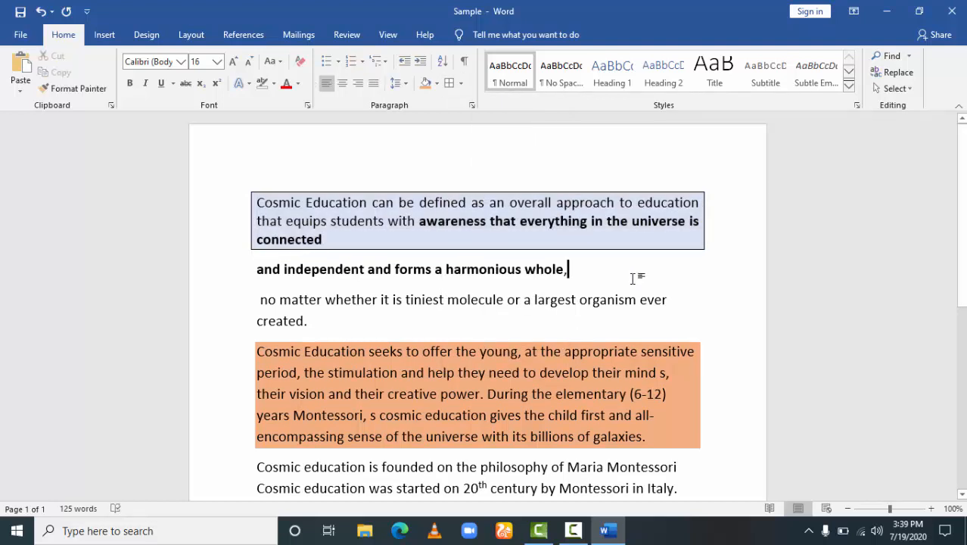
Apply the same All Borders setting to the orange-shaded paragraph.
click(461, 83)
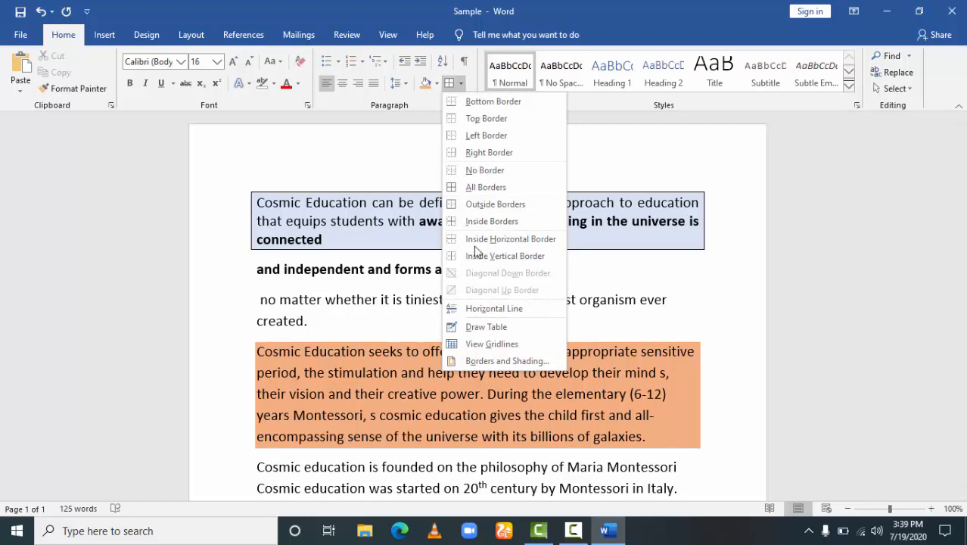
key(Escape)
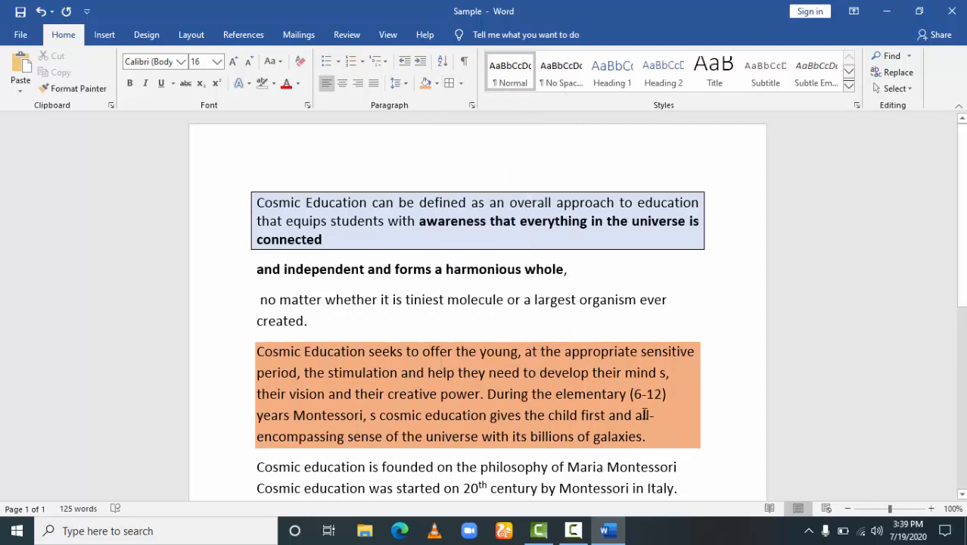
drag(653, 438, 256, 353)
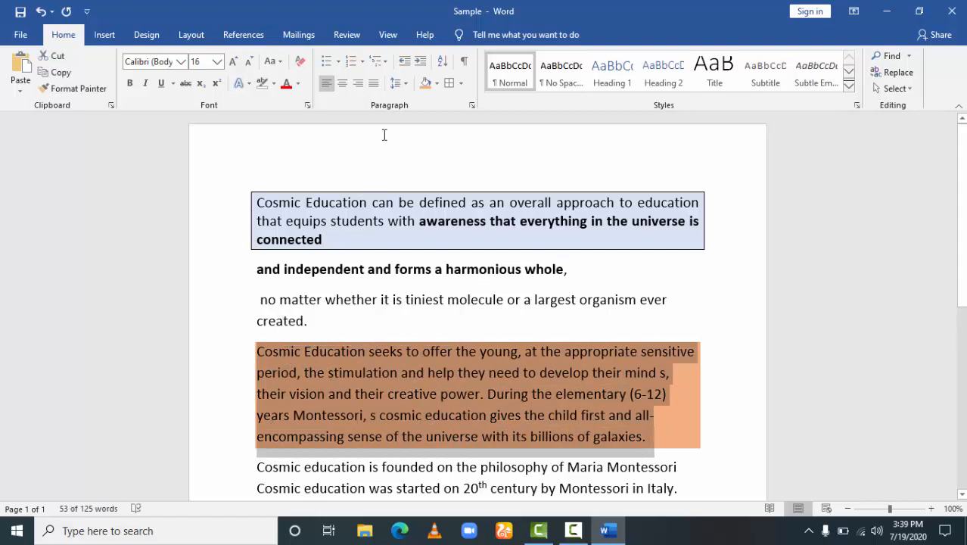
click(449, 83)
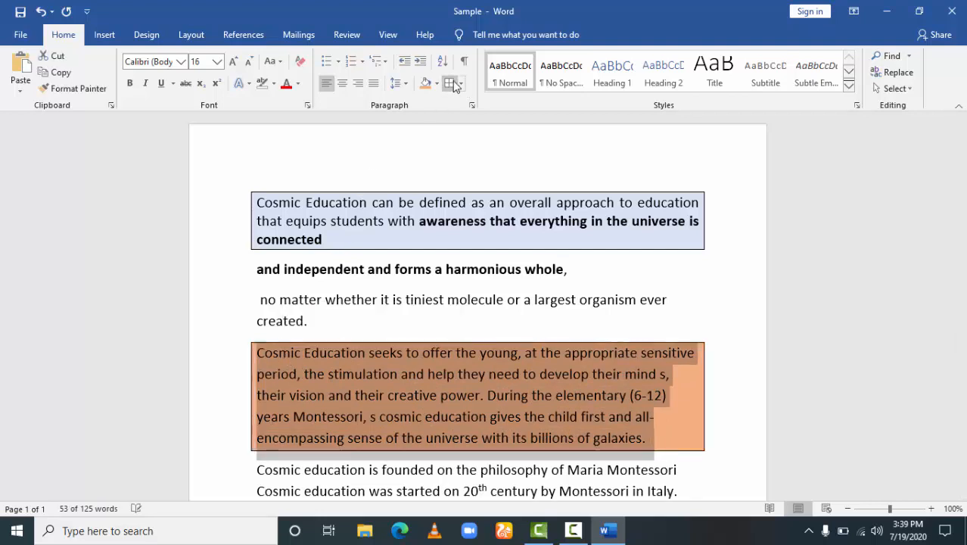
click(619, 323)
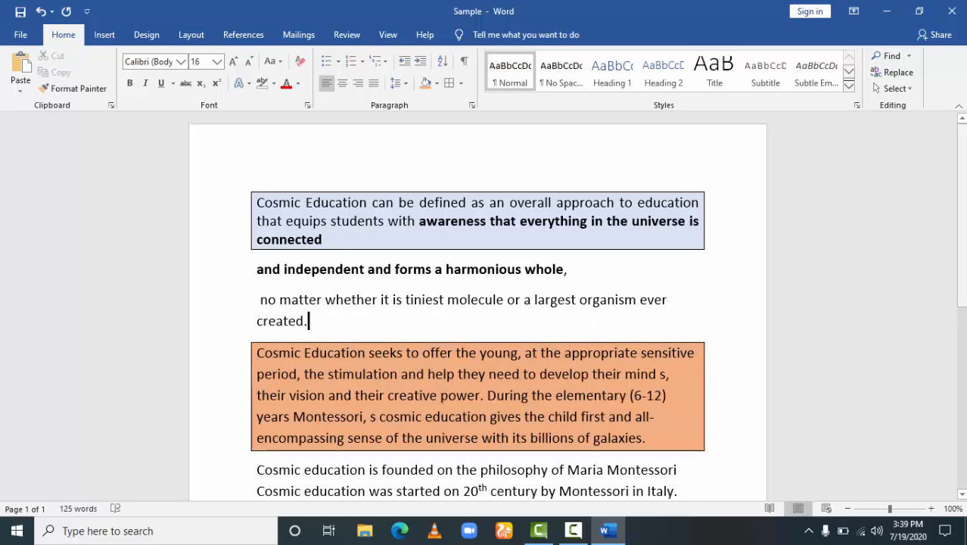
Open the Sort Text options for the first paragraph and close them without sorting.
scroll(611, 283, down, 4)
scroll(940, 220, up, 3)
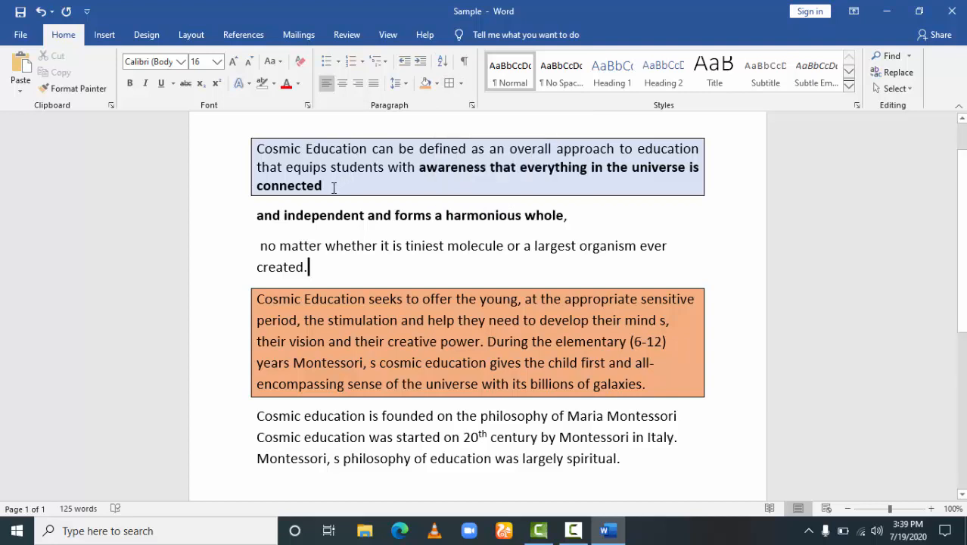
drag(323, 185, 261, 153)
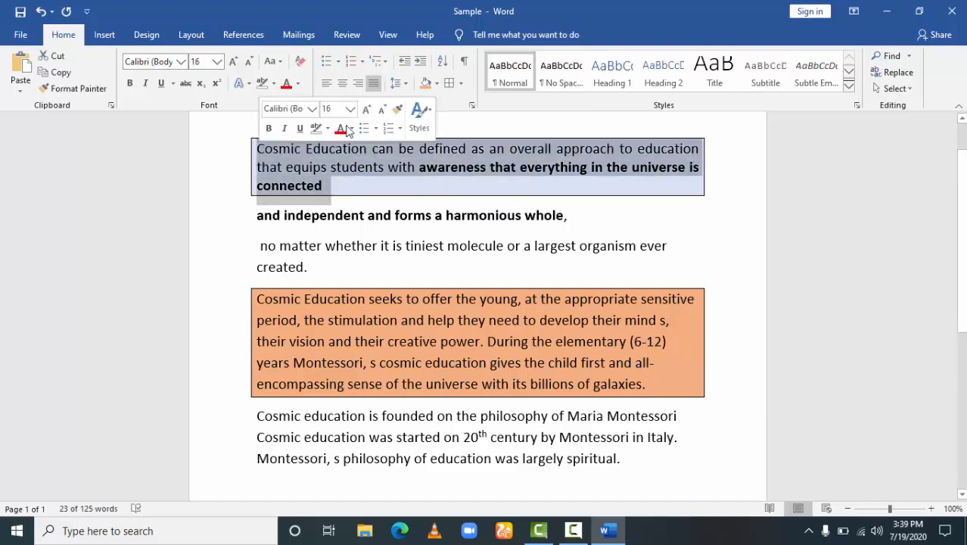
click(448, 67)
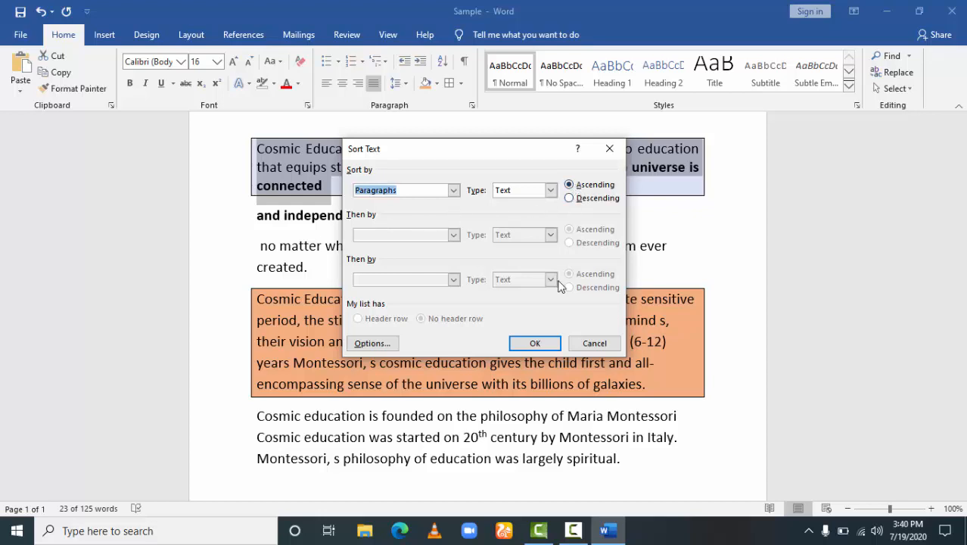
click(589, 344)
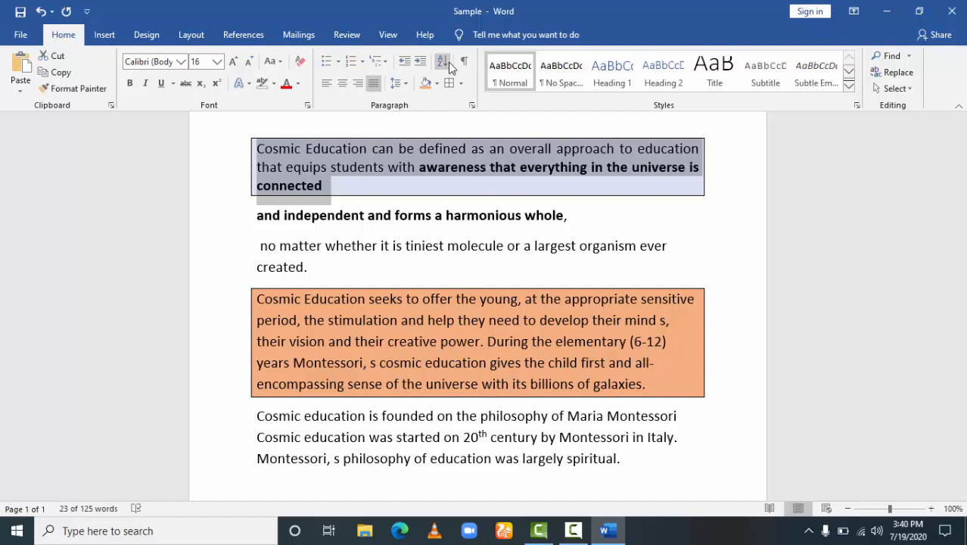
Deselect the first paragraph and turn on the display of paragraph marks and other hidden formatting symbols.
click(373, 180)
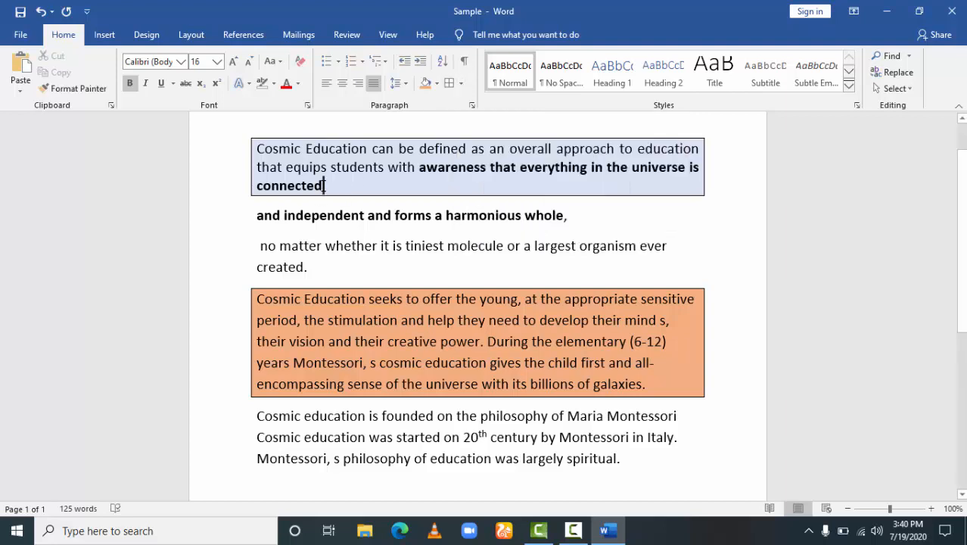
click(464, 62)
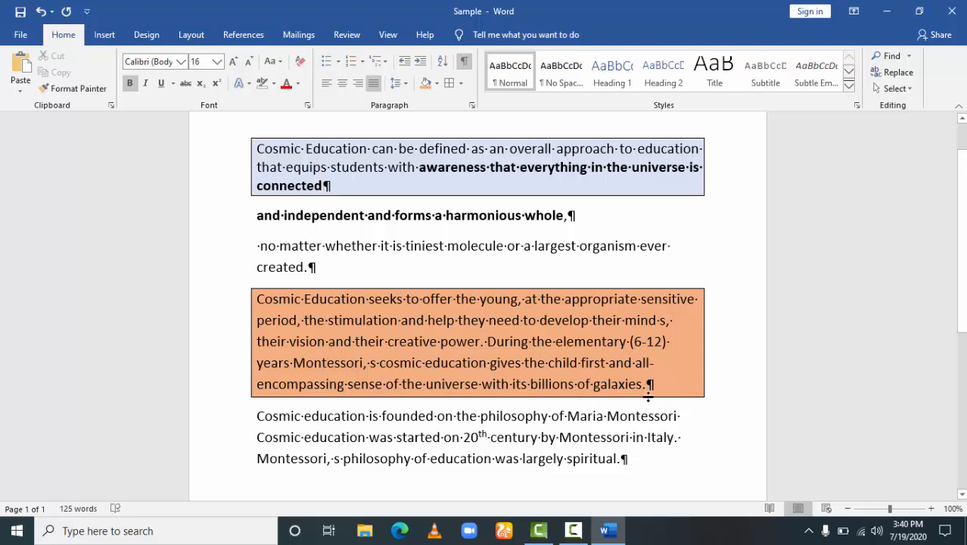
Move the cursor down through the document to the last line, and turn off the display of formatting marks.
key(Down)
key(Down)
key(Down)
key(Down)
key(Down)
key(Down)
key(Down)
key(Down)
key(Down)
key(Down)
key(Down)
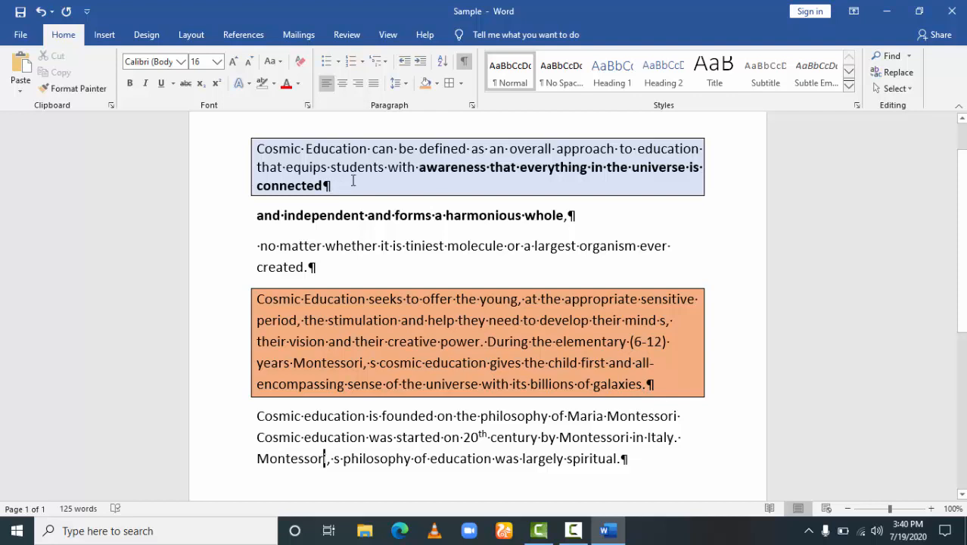
click(466, 63)
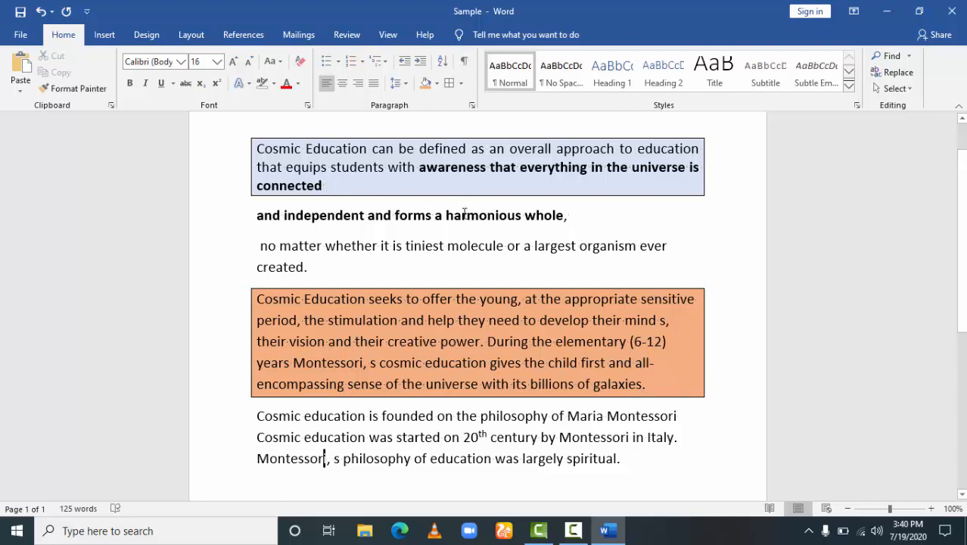
click(439, 225)
Preview styles such as Intense Emphasis on the blue-shaded first paragraph and close the style gallery without applying one.
drag(328, 186, 259, 149)
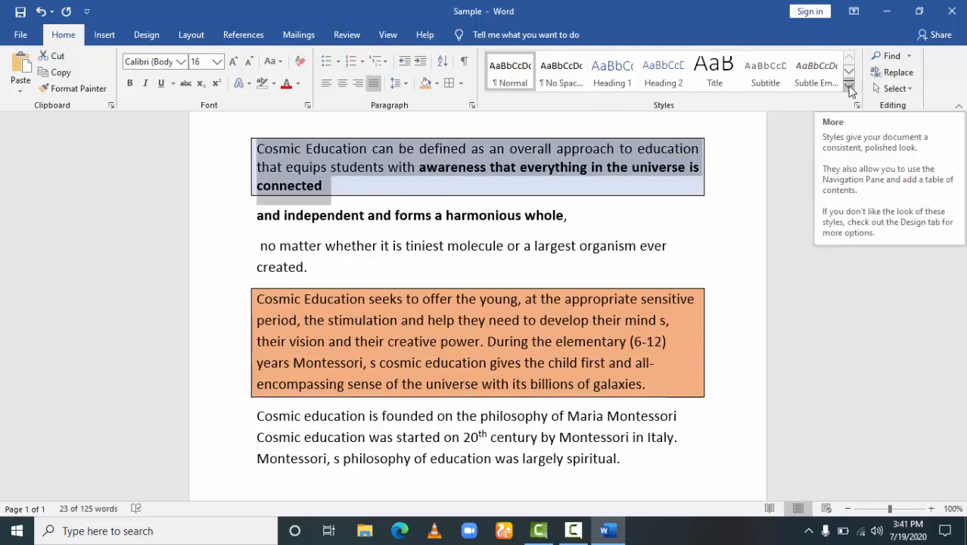
click(851, 90)
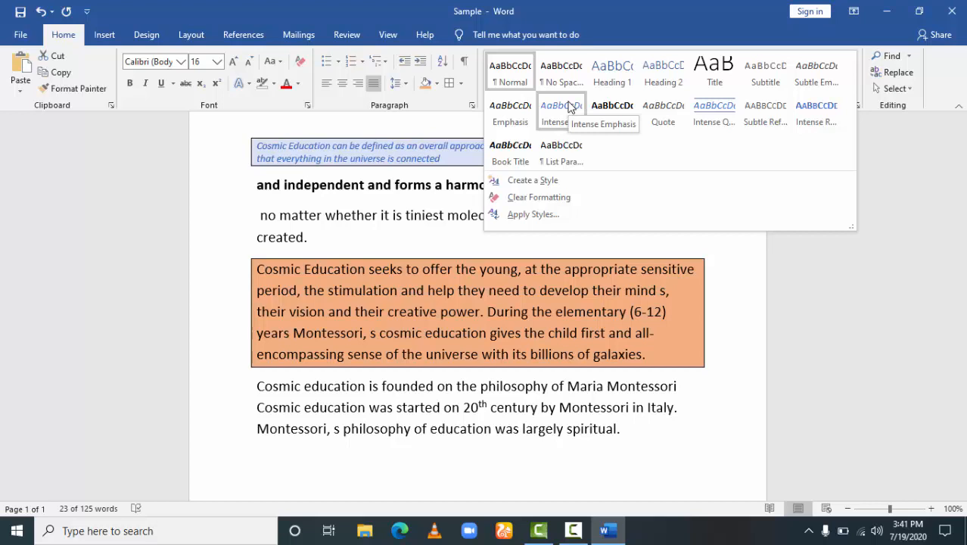
click(766, 288)
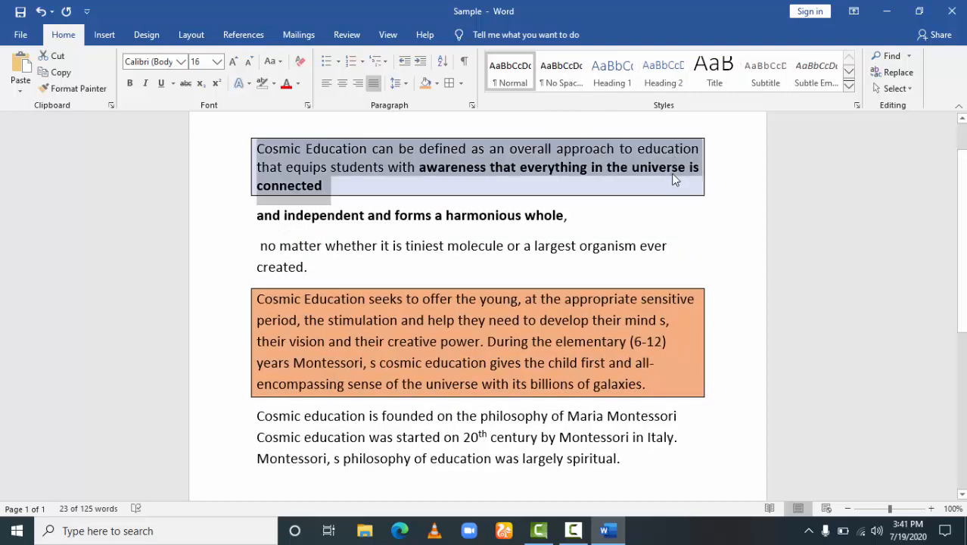
click(658, 208)
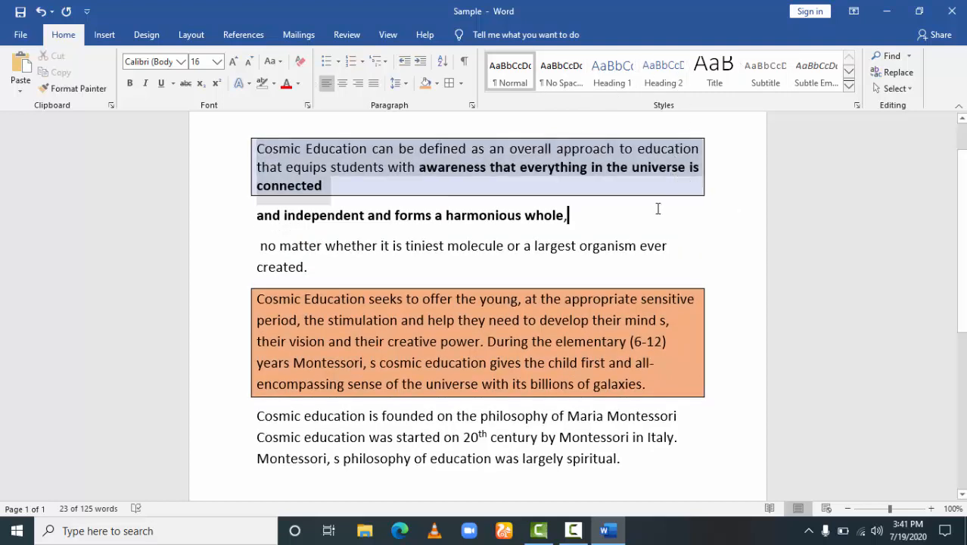
double_click(328, 184)
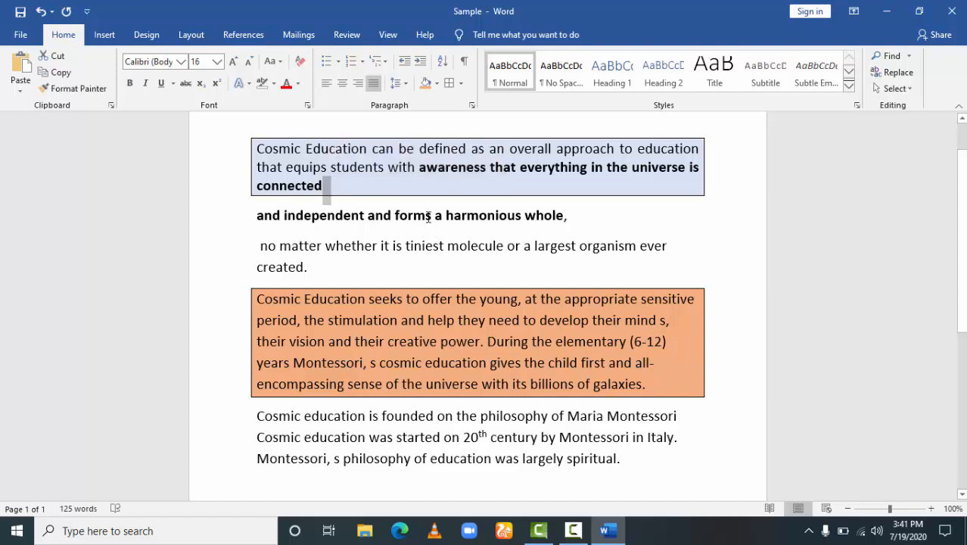
click(396, 206)
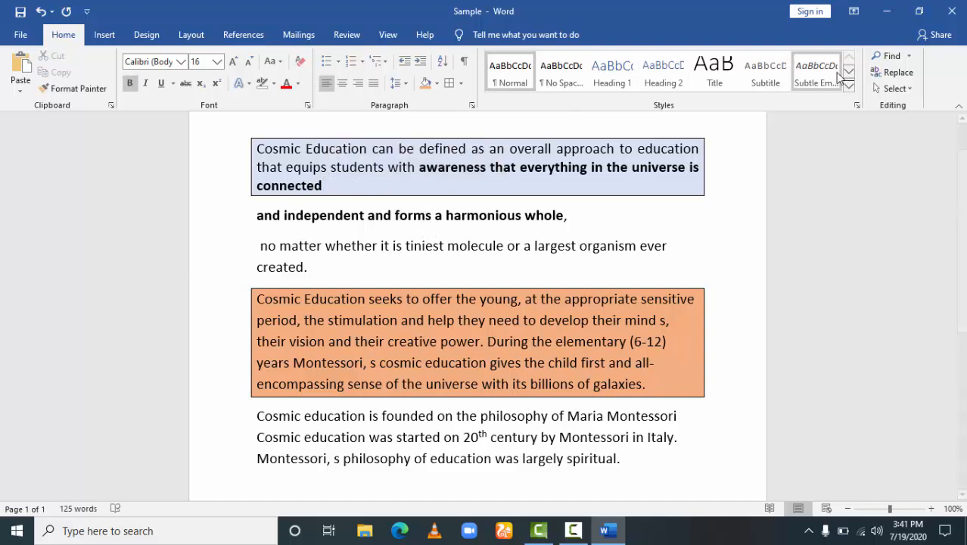
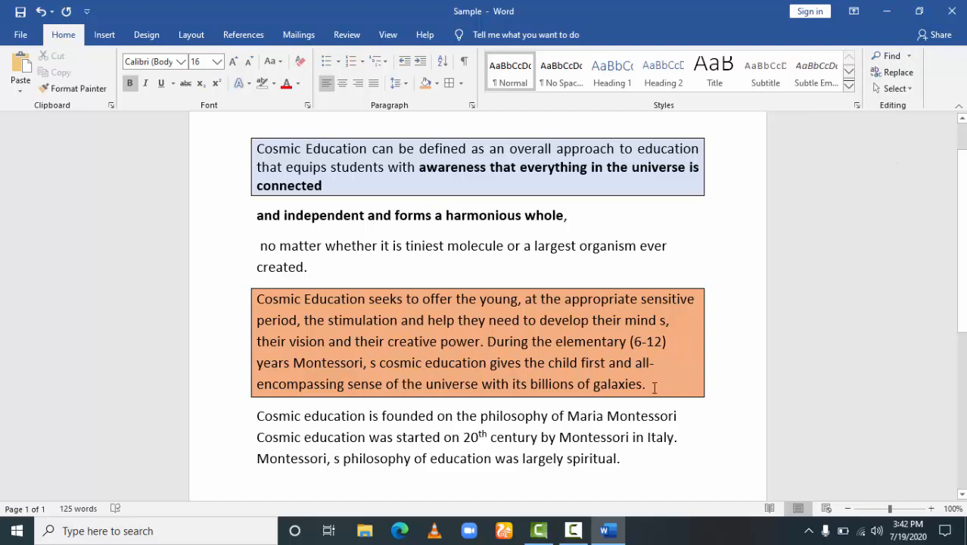
drag(649, 385, 259, 299)
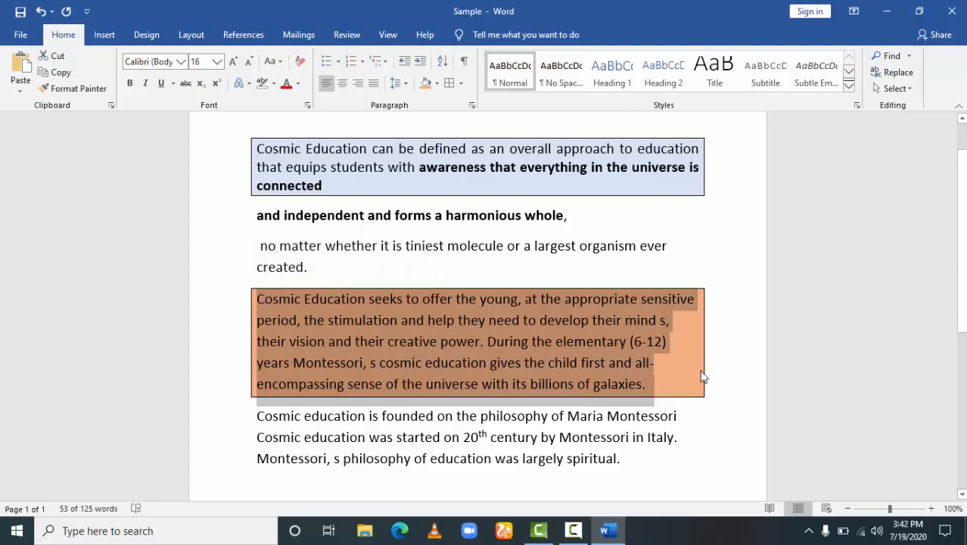
click(684, 415)
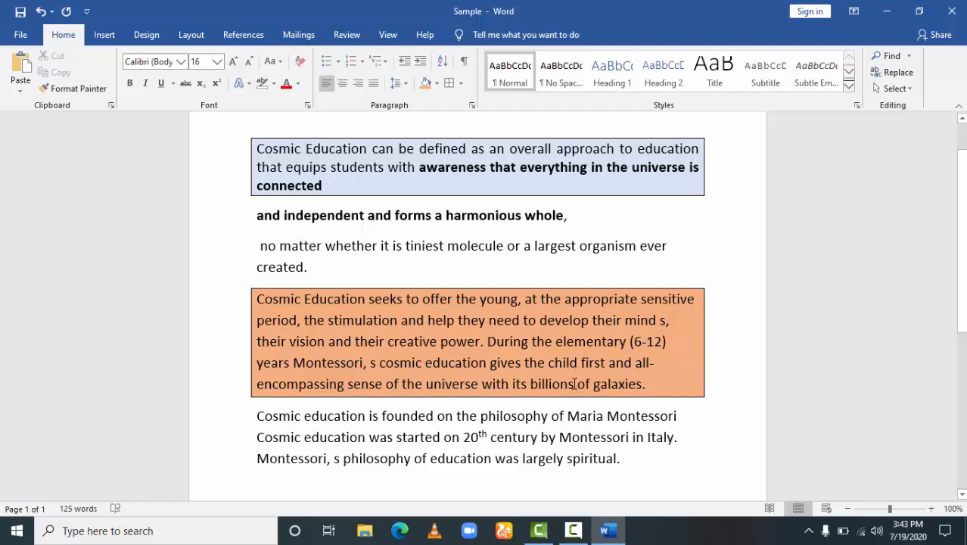
drag(556, 382, 532, 383)
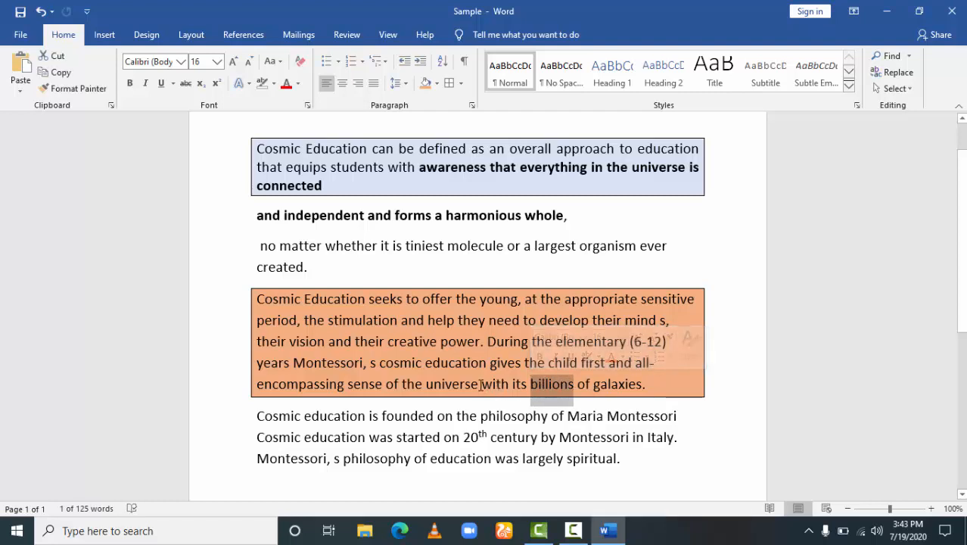
drag(479, 384, 428, 384)
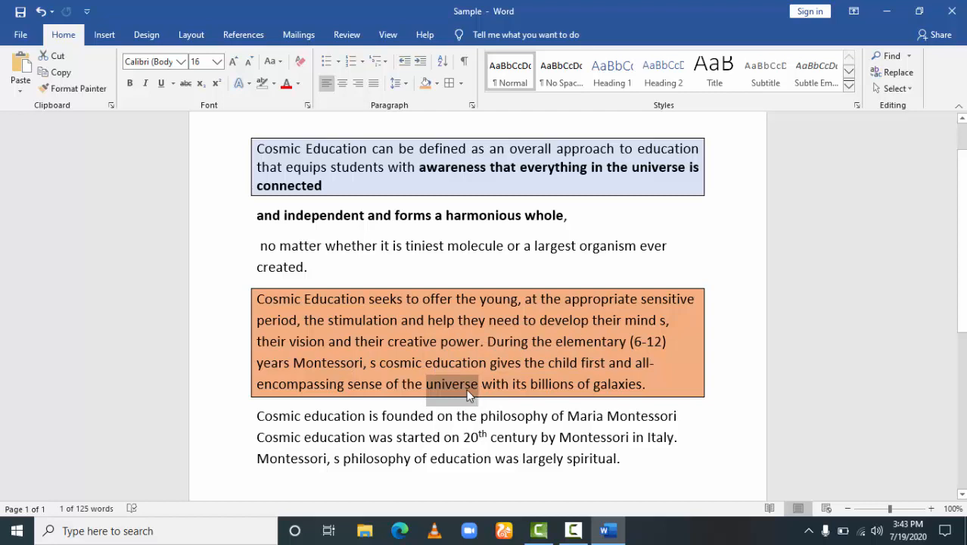
click(621, 396)
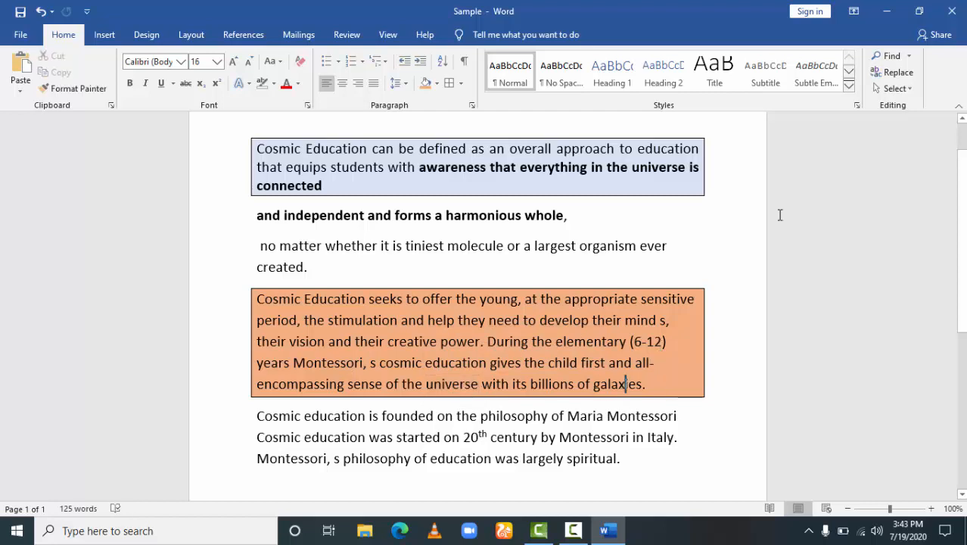
Search the document for "universe", look over the matches and close the search.
click(897, 60)
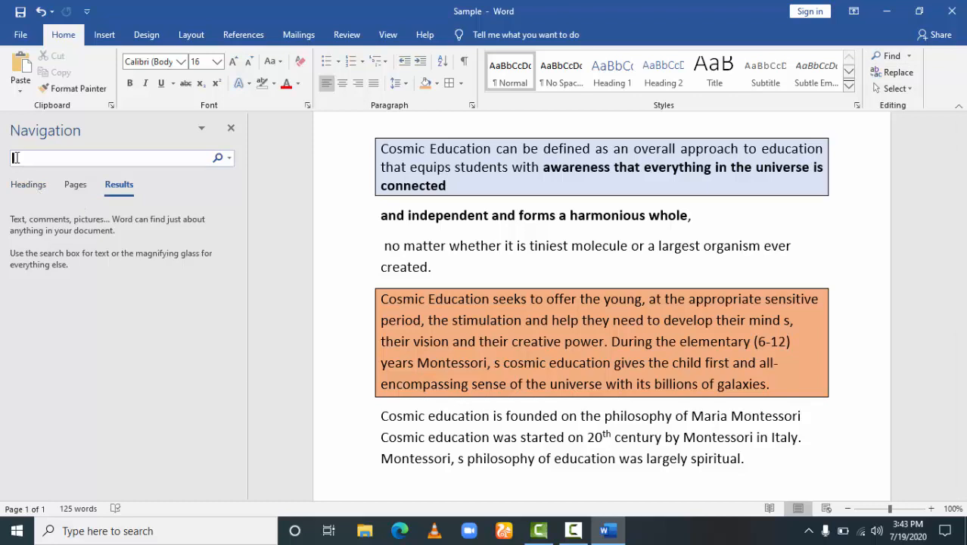
text(univers)
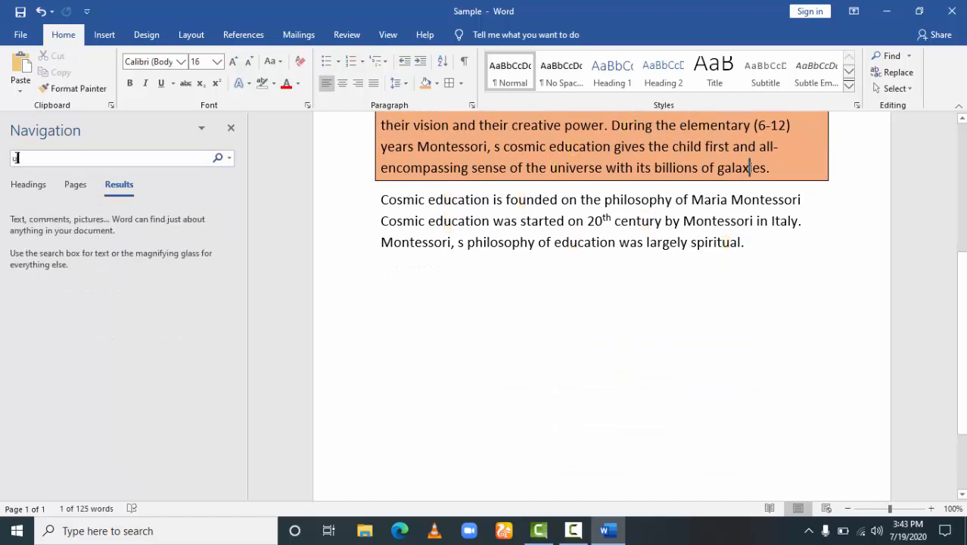
text(e)
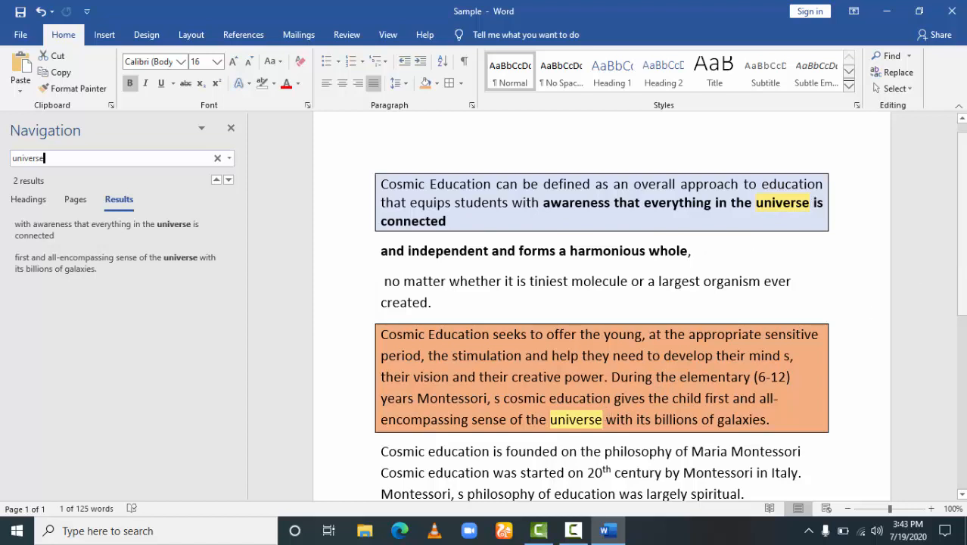
scroll(601, 318, down, 1)
scroll(602, 318, up, 2)
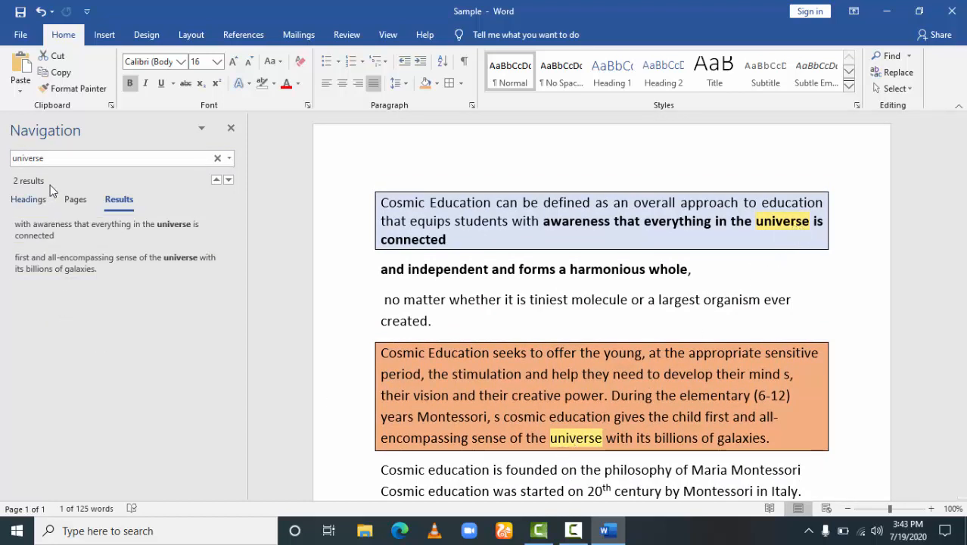
click(51, 161)
click(51, 161)
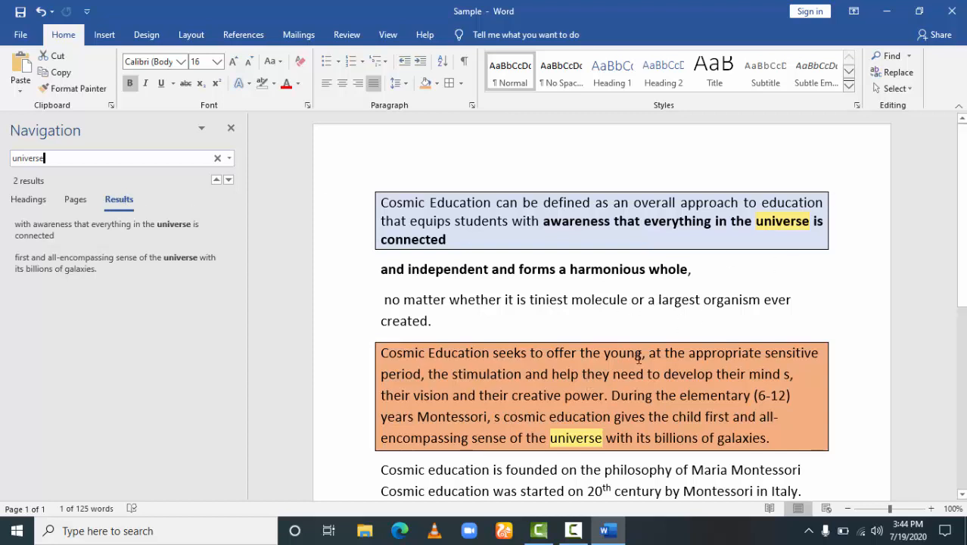
click(231, 131)
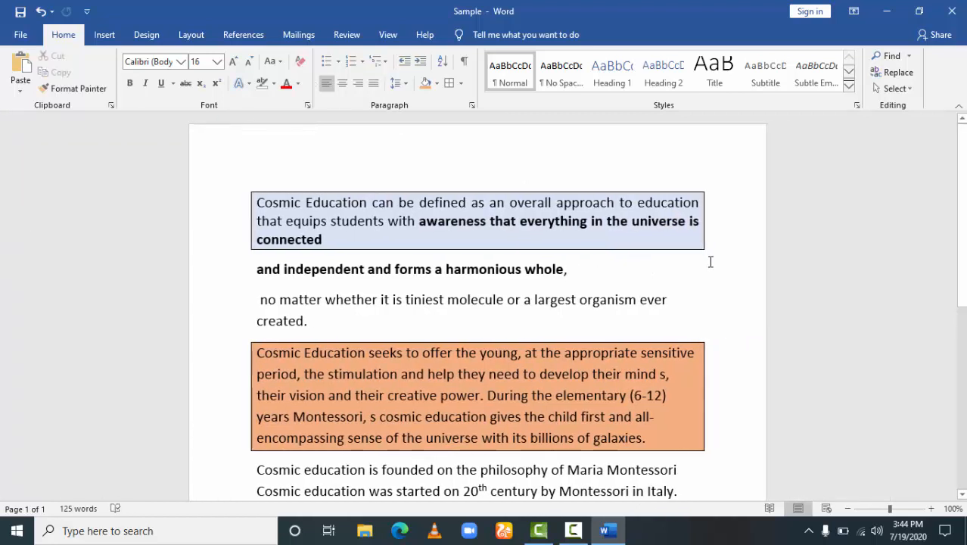
Start a find and replace operation with "Universe" as the text to find.
click(912, 73)
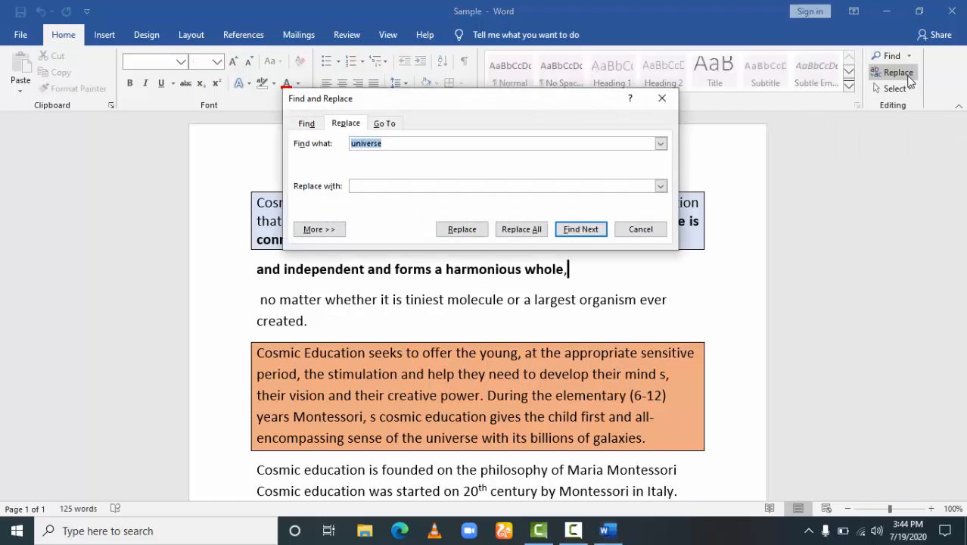
click(399, 145)
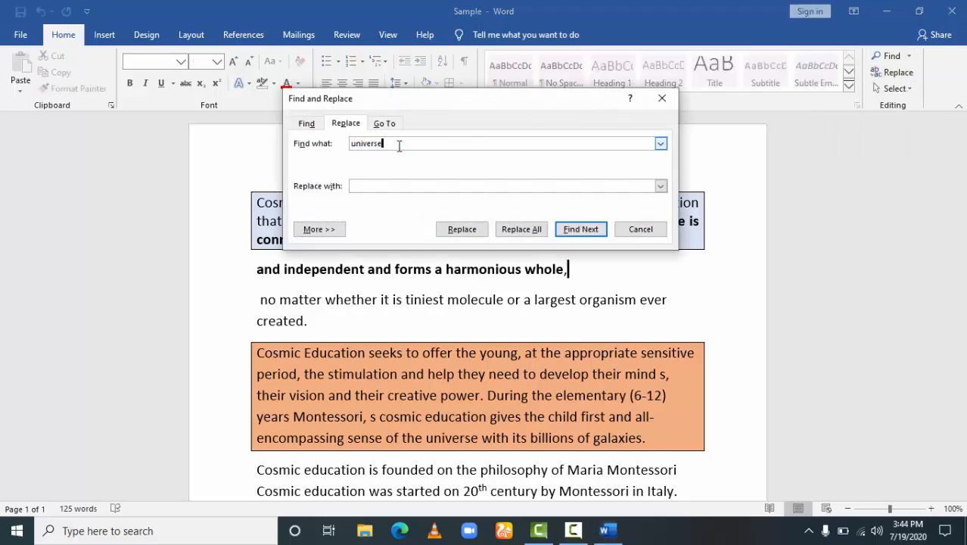
key(BackSpace)
key(BackSpace)
key(BackSpace)
key(BackSpace)
key(BackSpace)
key(BackSpace)
key(BackSpace)
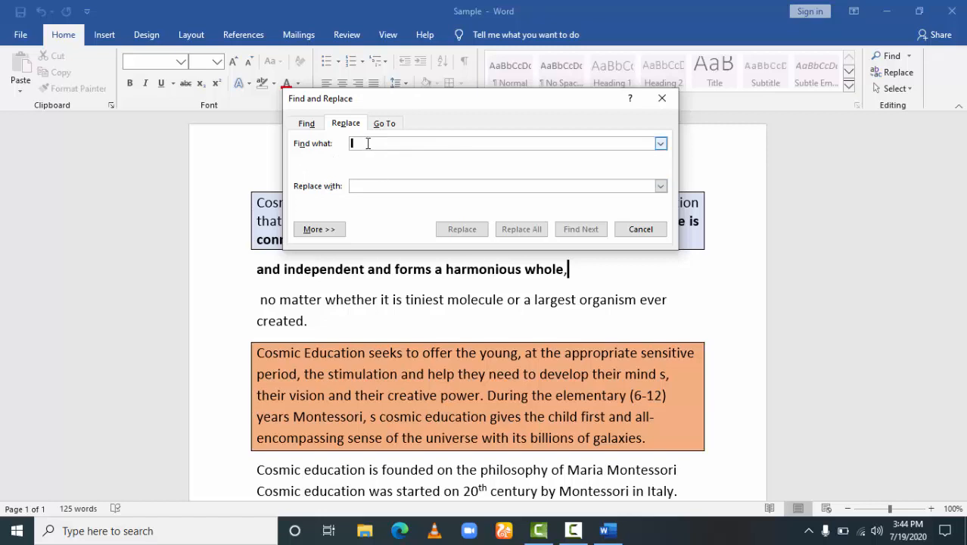
text(Ur)
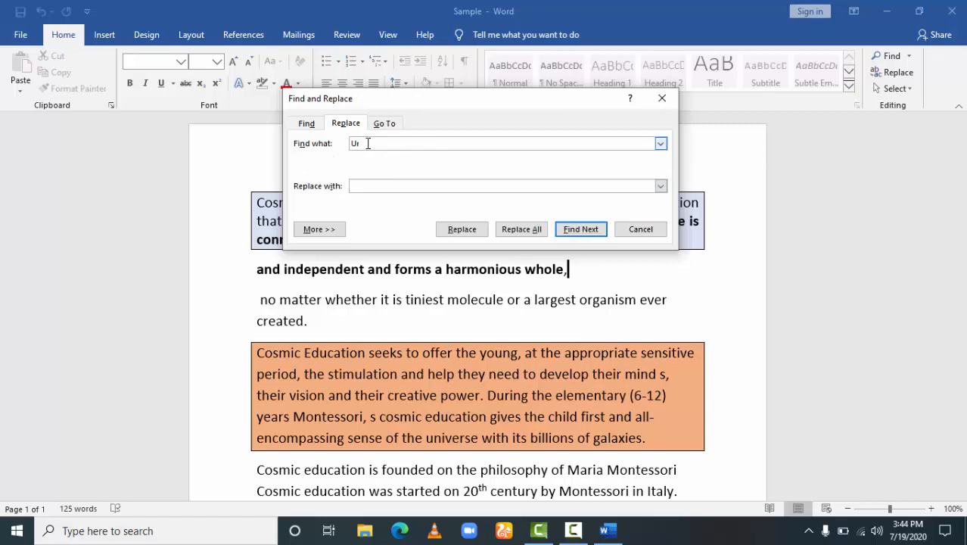
text(iver)
Replace all matches with "Microsoft word" and close Find and Replace.
text(oso)
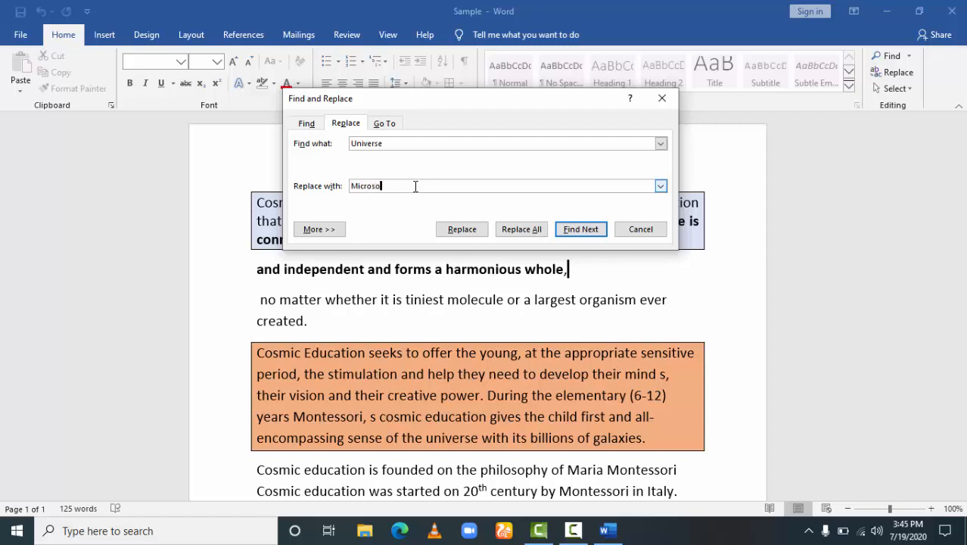
text(ft word)
drag(416, 185, 353, 187)
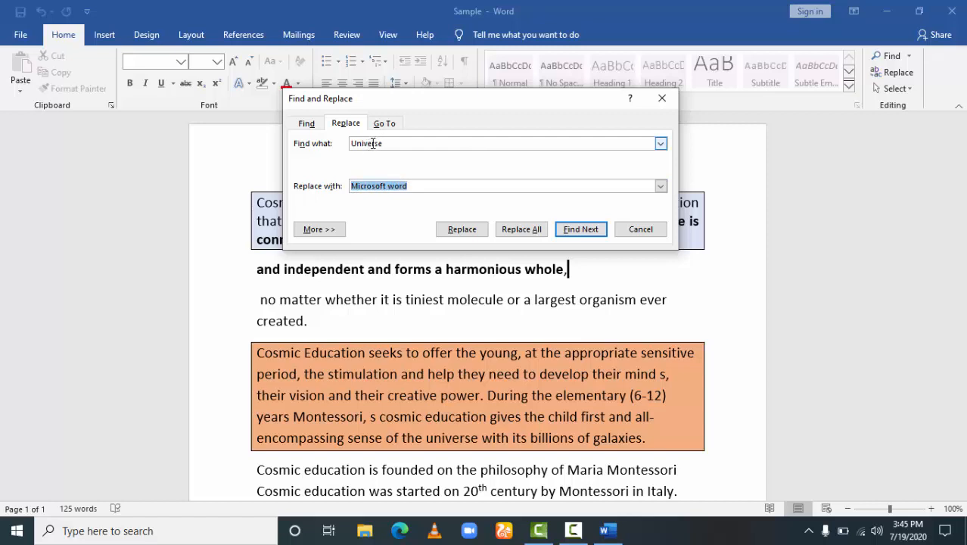
click(415, 185)
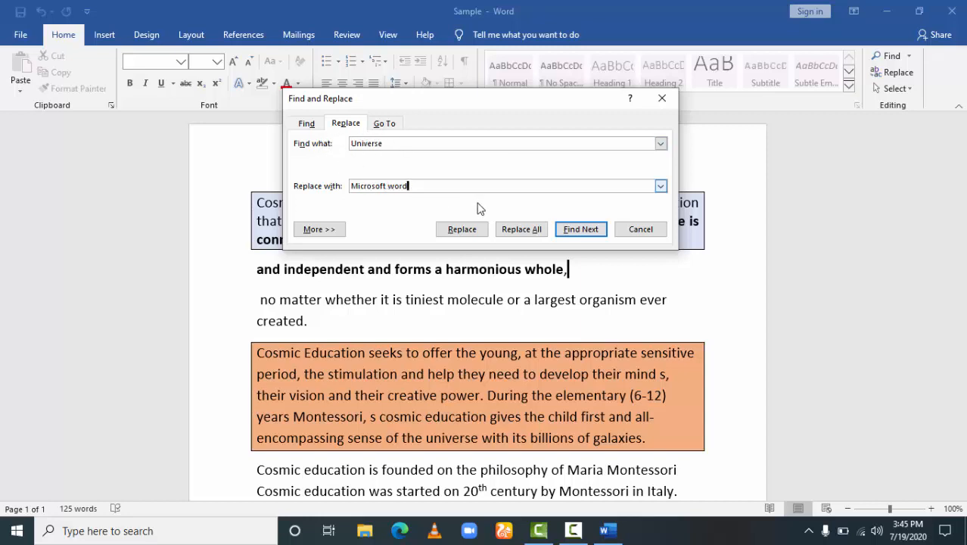
click(525, 231)
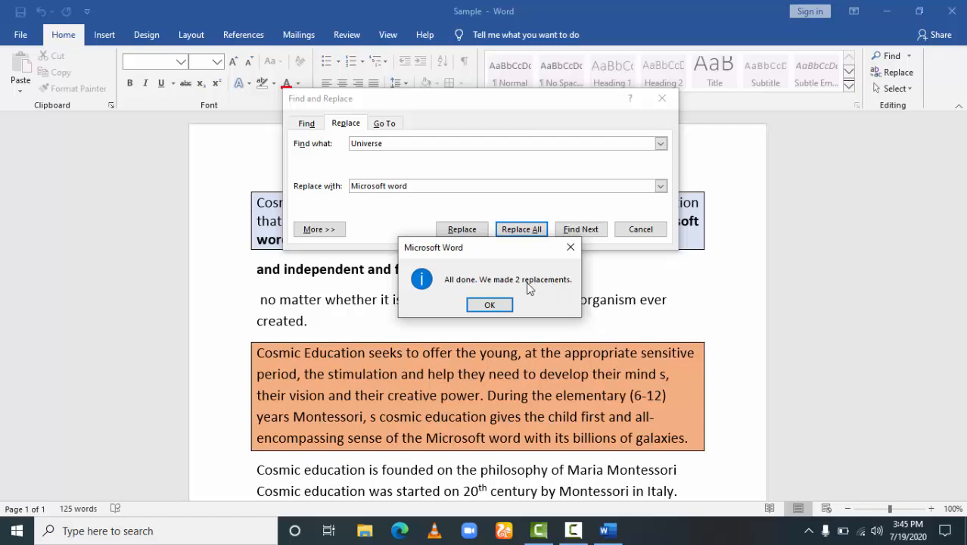
click(489, 305)
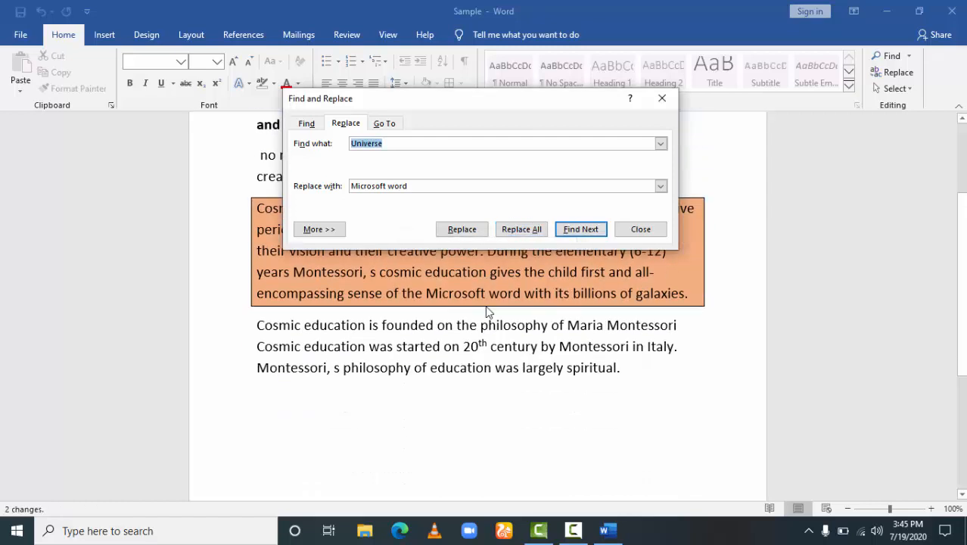
click(661, 100)
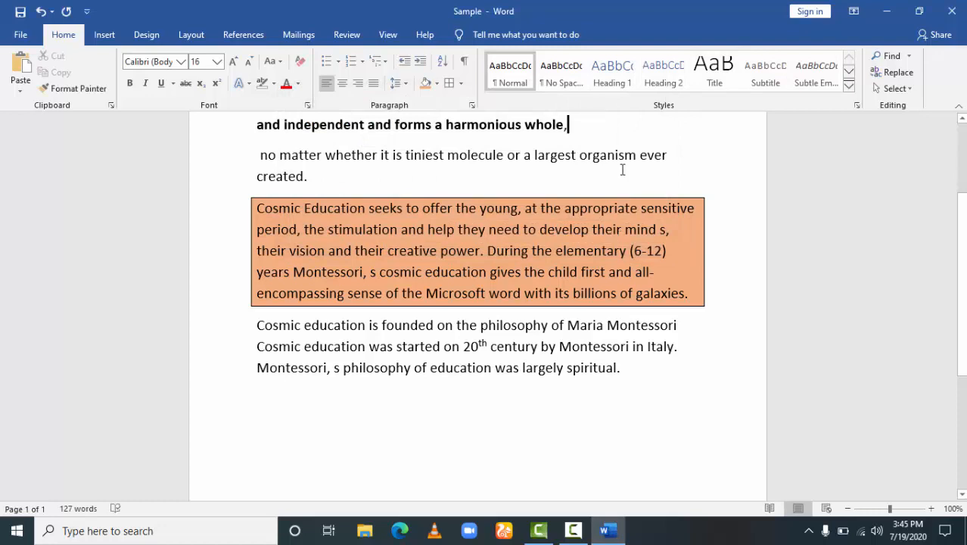
Check the replaced words in the first paragraph and colour "Microsoft word" red in the orange-shaded paragraph.
scroll(962, 288, up, 3)
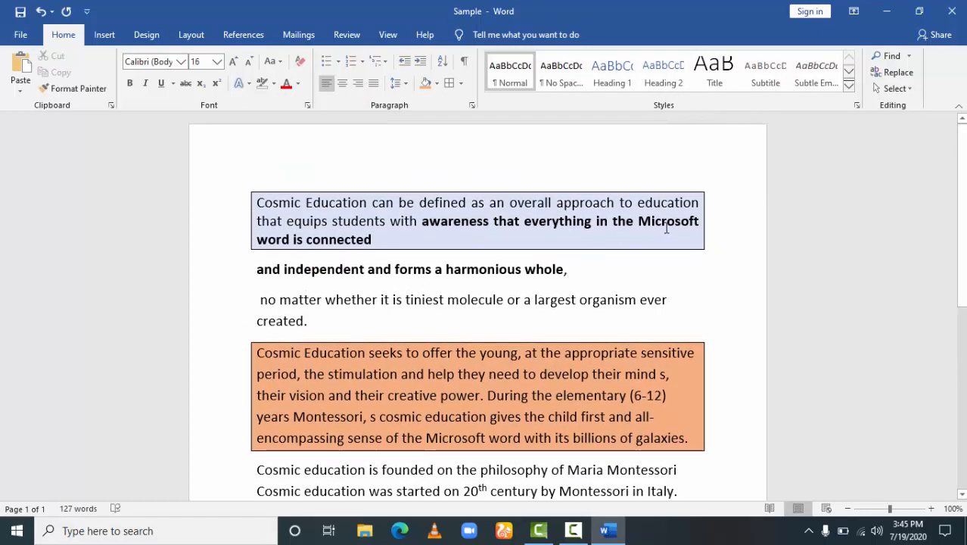
drag(697, 219, 640, 218)
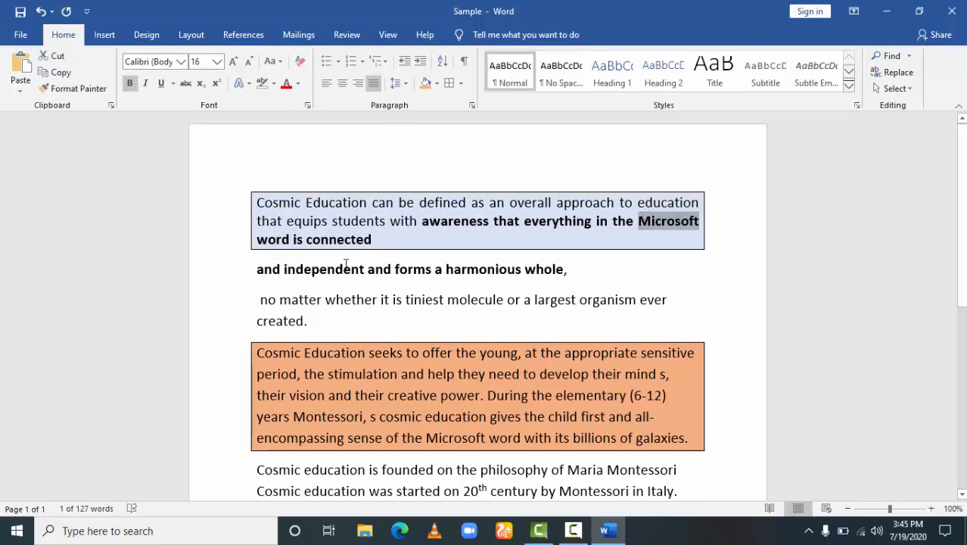
drag(286, 244, 257, 244)
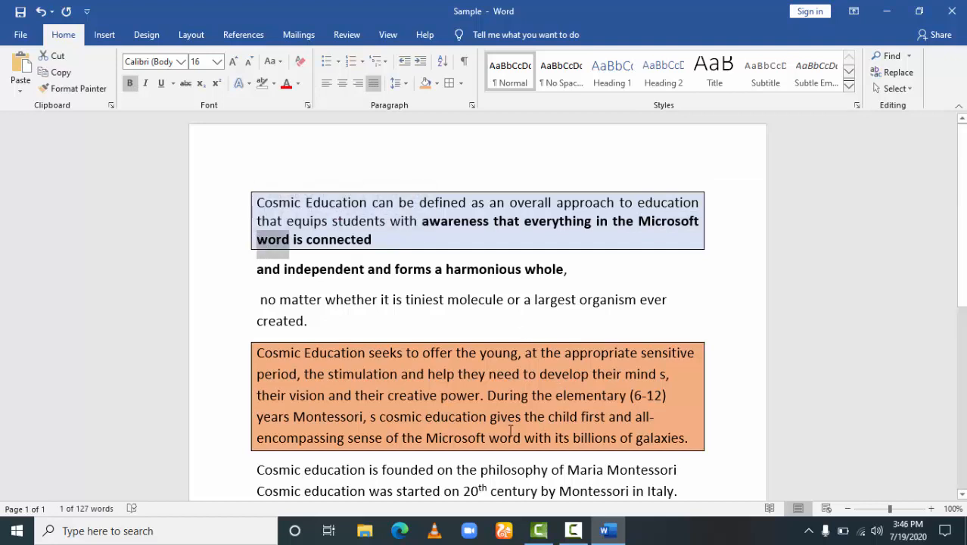
drag(521, 438, 426, 437)
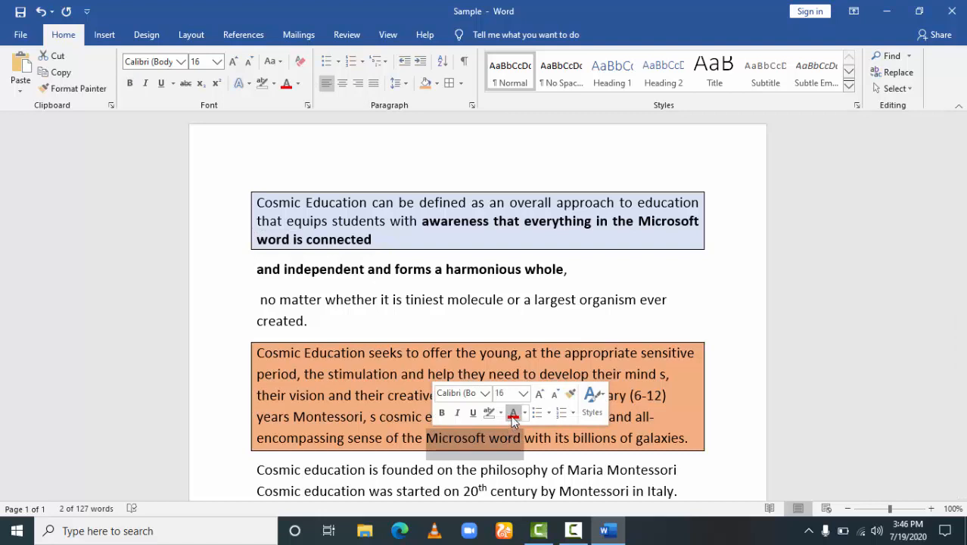
click(512, 413)
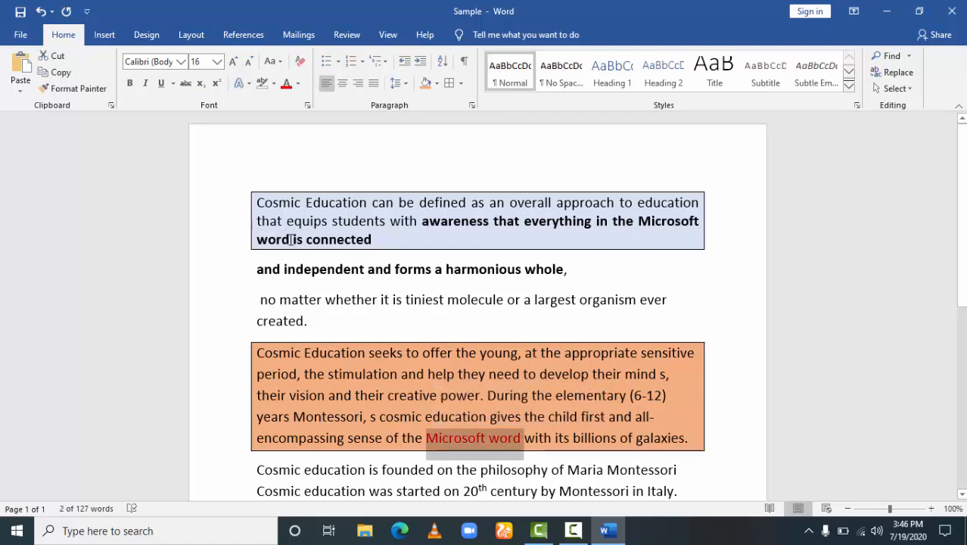
Colour the bold words "Microsoft word" red in the blue-shaded first paragraph.
drag(292, 240, 554, 203)
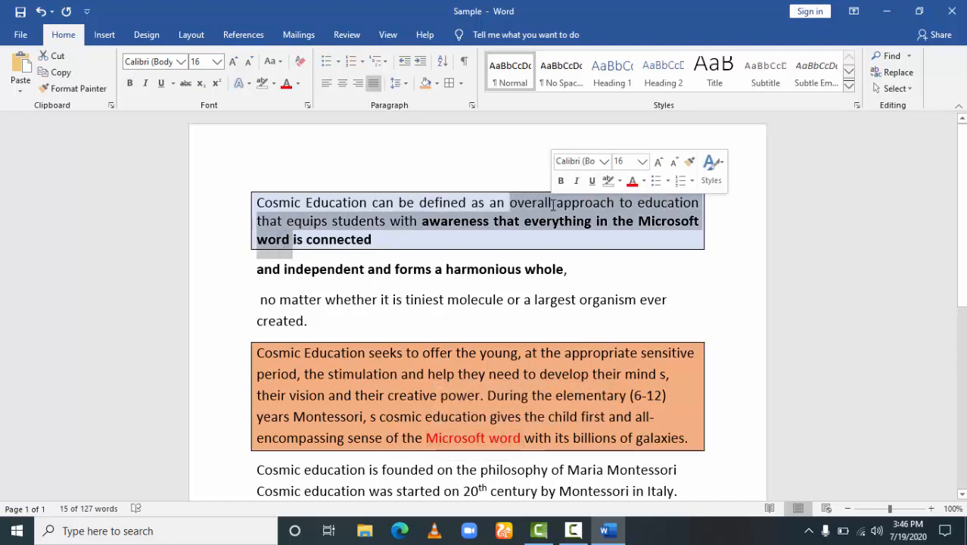
key(shift+Right)
key(shift+Right)
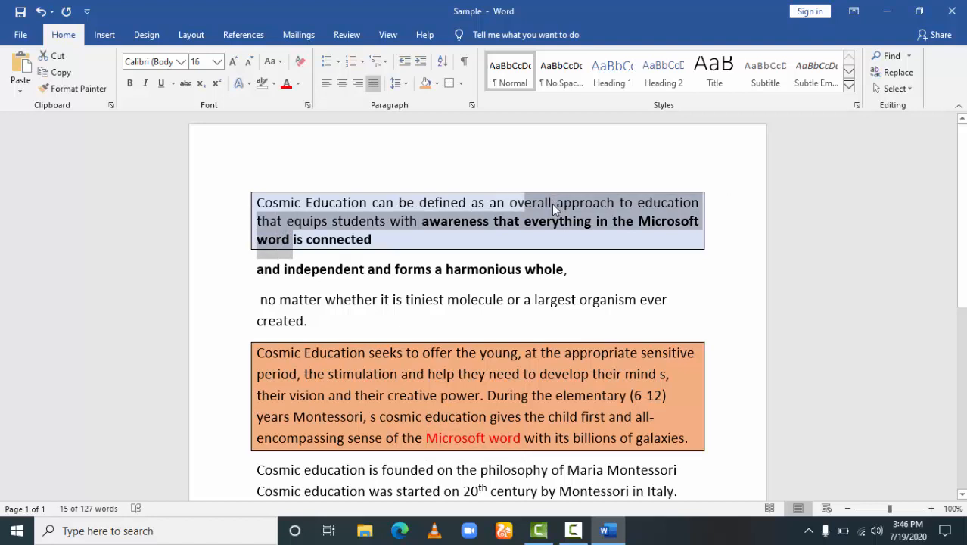
key(shift+Down)
key(shift+Right)
key(shift+Right)
key(shift+Right)
key(shift+Right)
key(shift+Right)
key(shift+Right)
key(shift+Right)
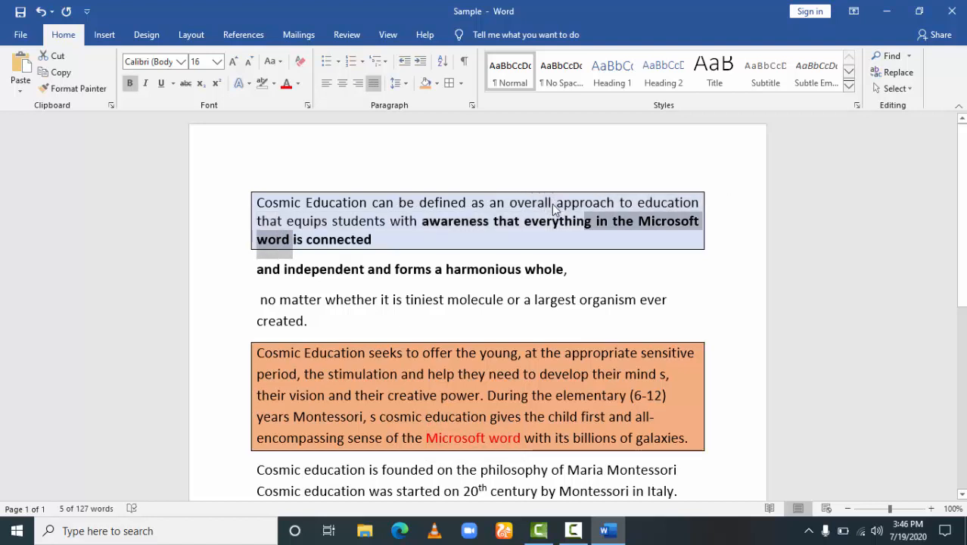
key(shift+Right)
key(shift+Right)
key(shift+Right)
key(shift+Right)
key(shift+Right)
key(shift+Right)
key(shift+Right)
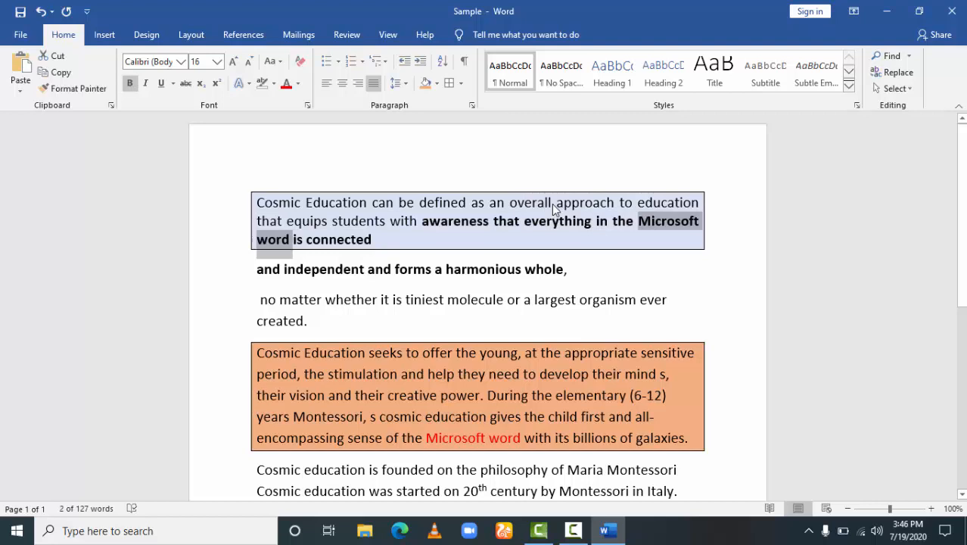
click(286, 84)
click(532, 280)
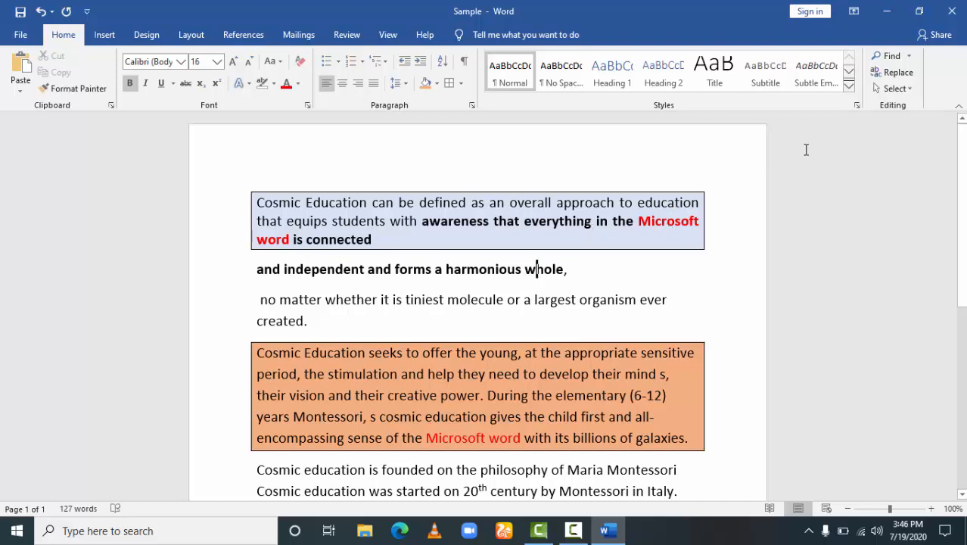
Select all the text in the document, try the Select Objects option, and clear the selection.
click(912, 90)
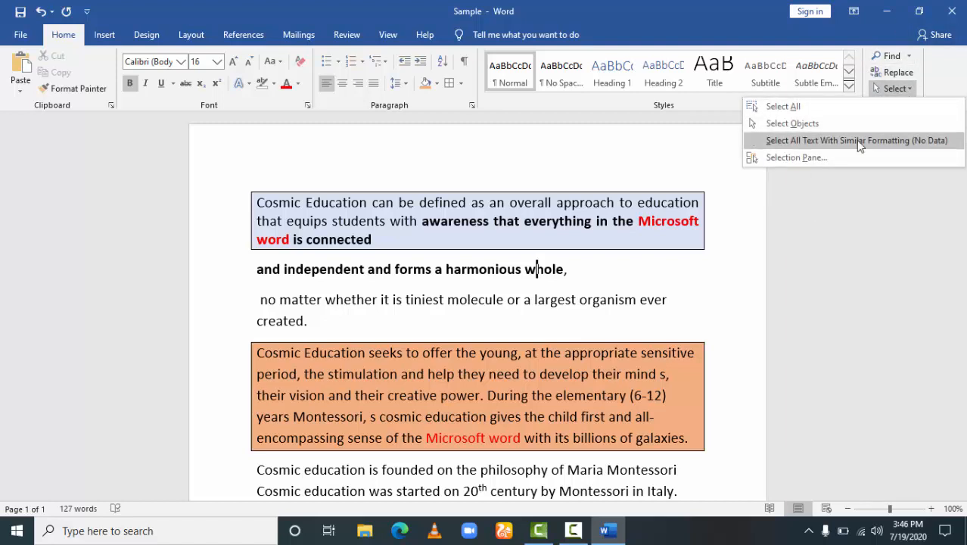
click(820, 110)
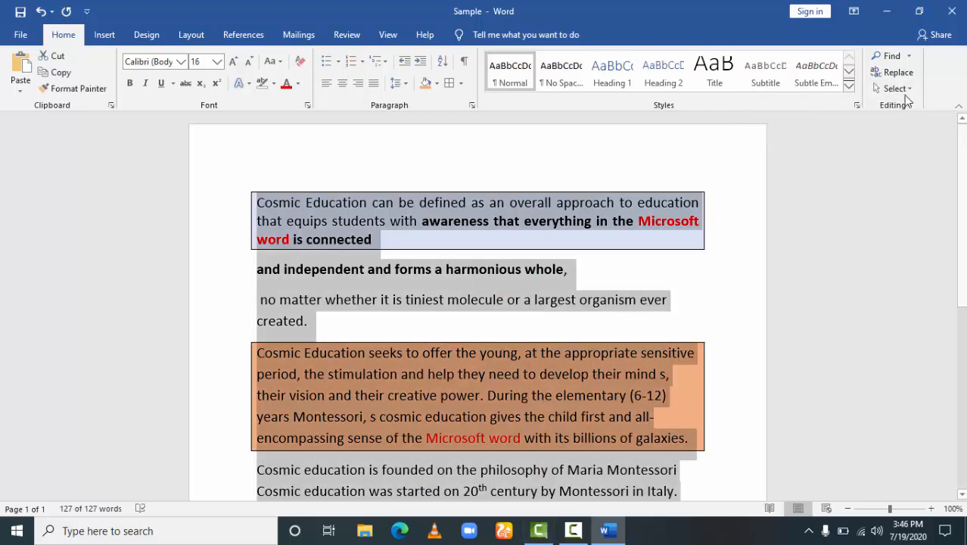
click(901, 88)
click(818, 123)
drag(357, 299, 476, 324)
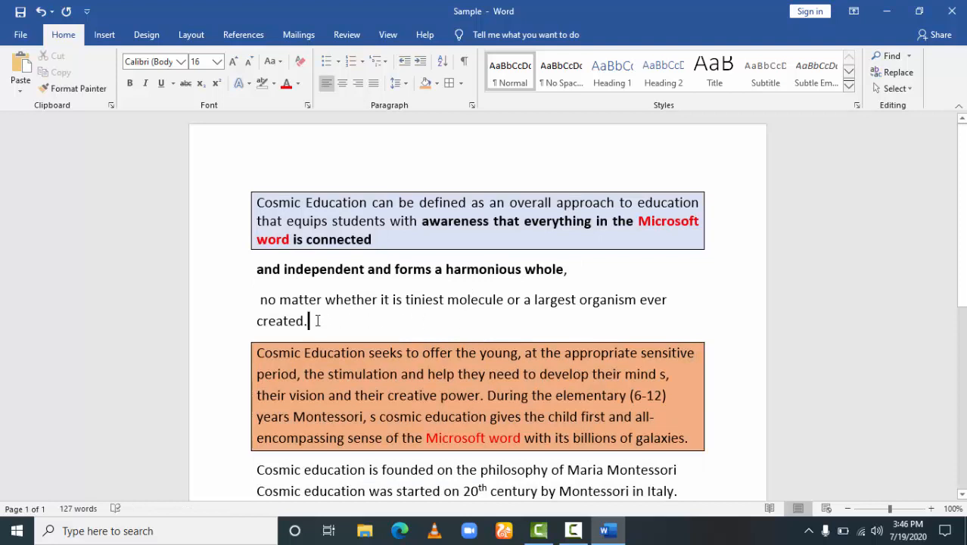
shift+click(273, 261)
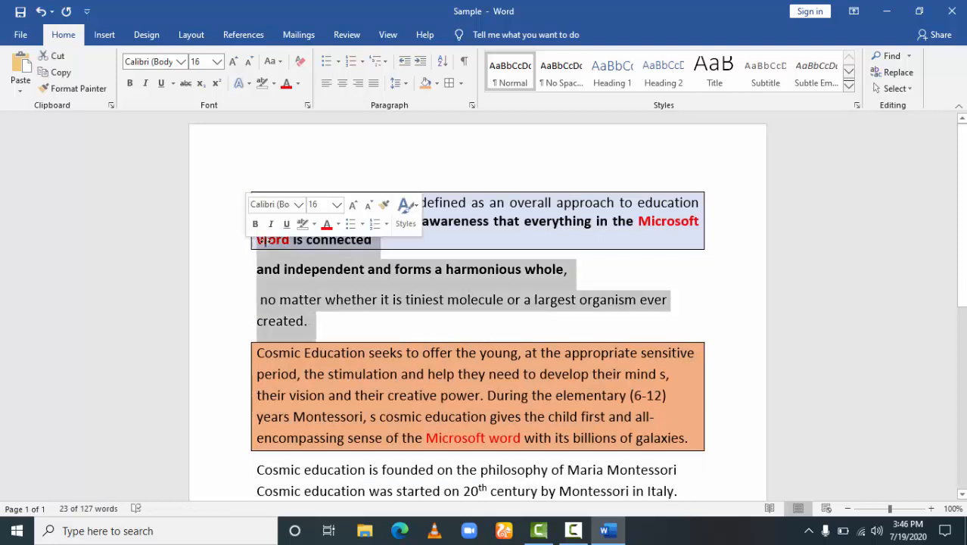
click(633, 331)
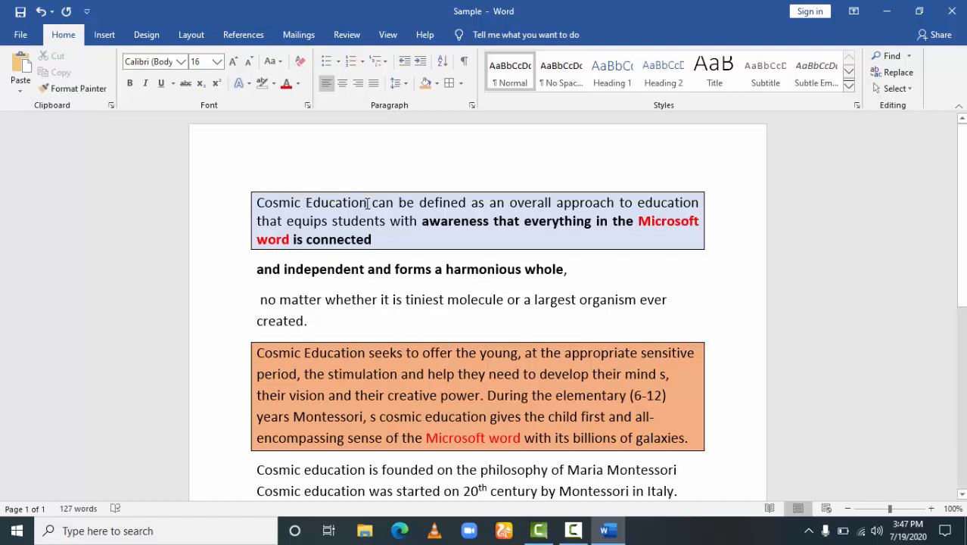
Cut "Cosmic Education" from the start of the first paragraph and paste it after "is connected".
drag(367, 204, 257, 203)
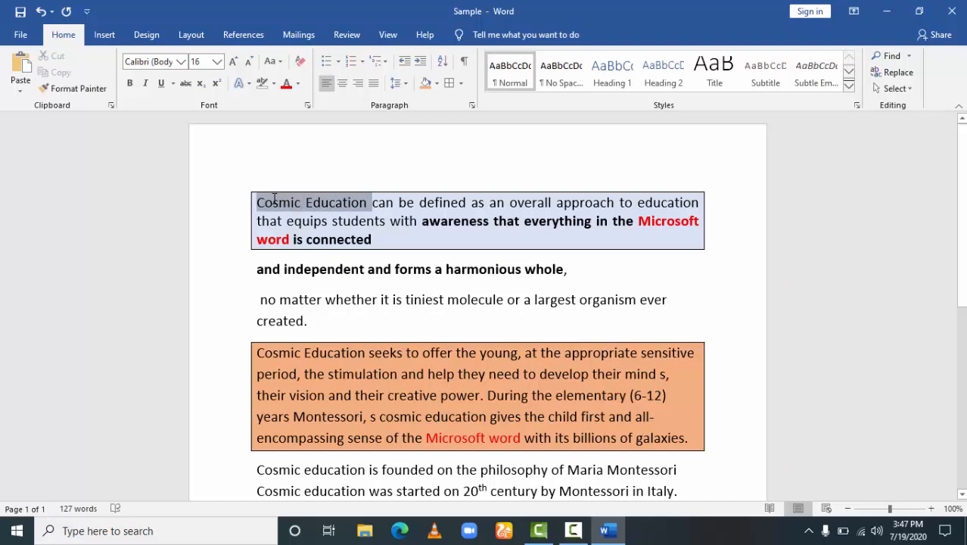
click(397, 239)
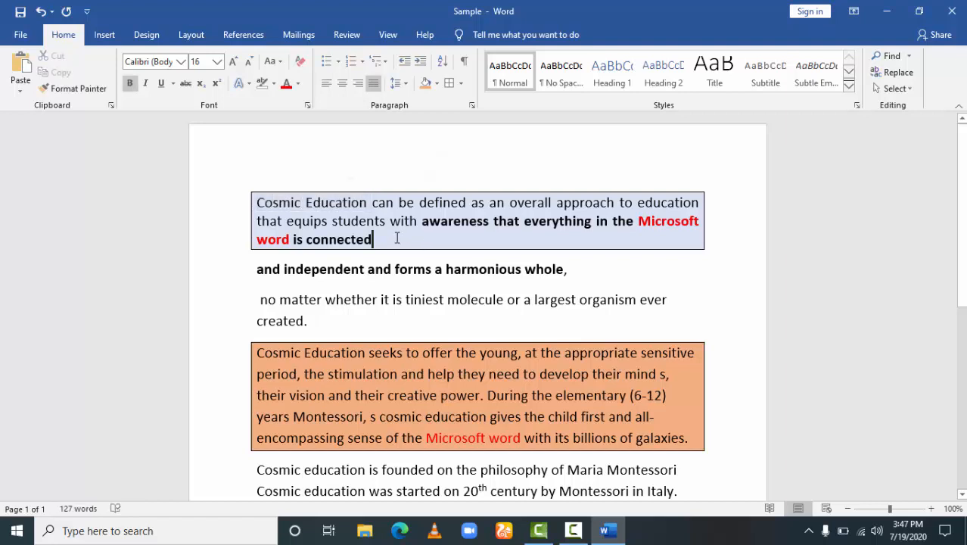
click(367, 203)
drag(367, 203, 257, 203)
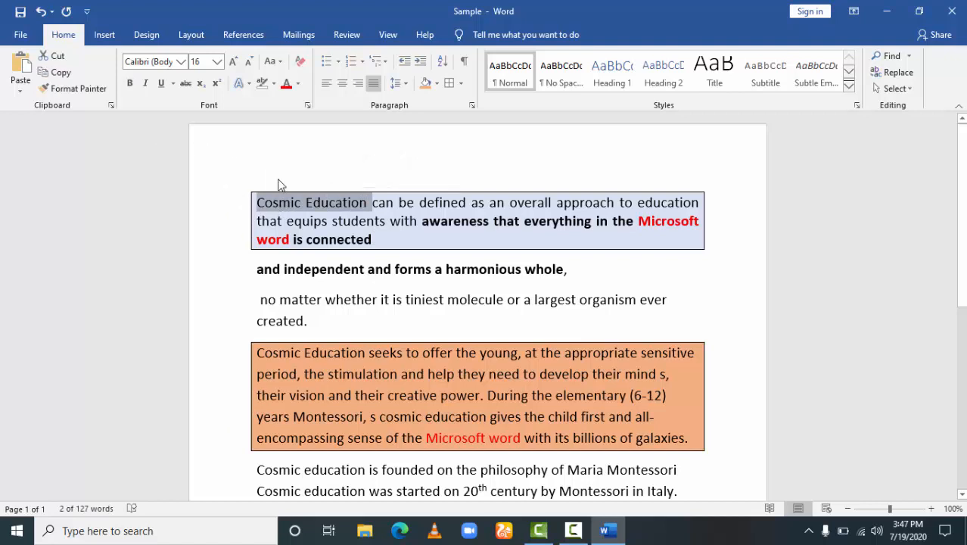
click(55, 56)
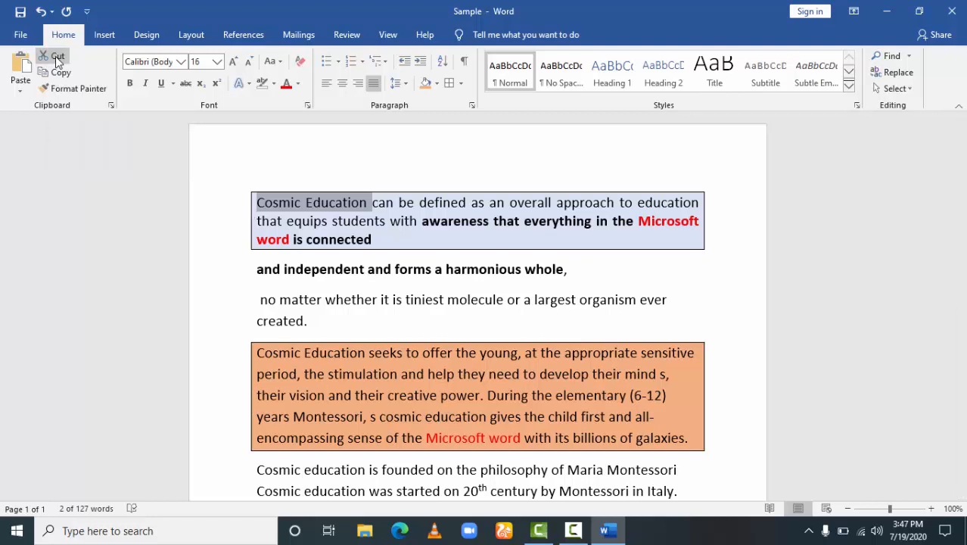
click(684, 220)
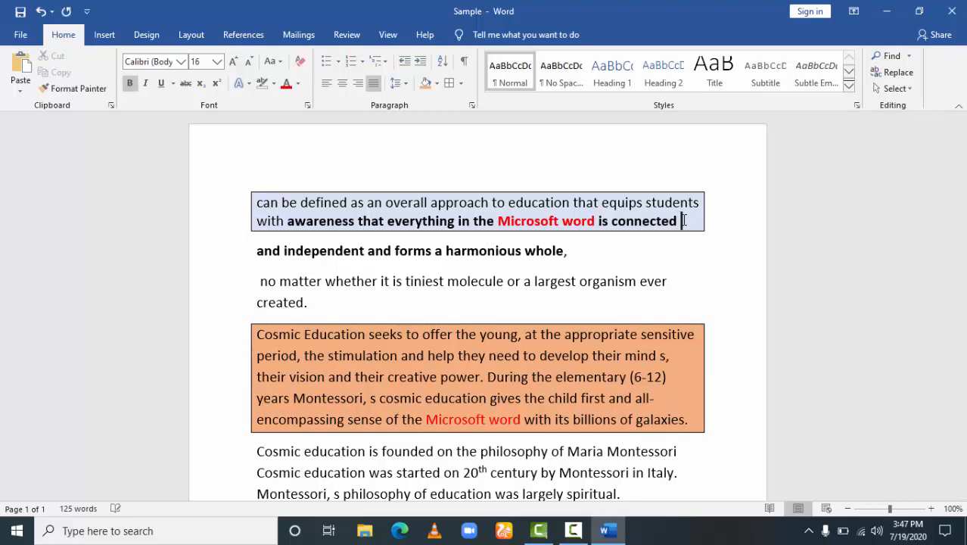
click(19, 70)
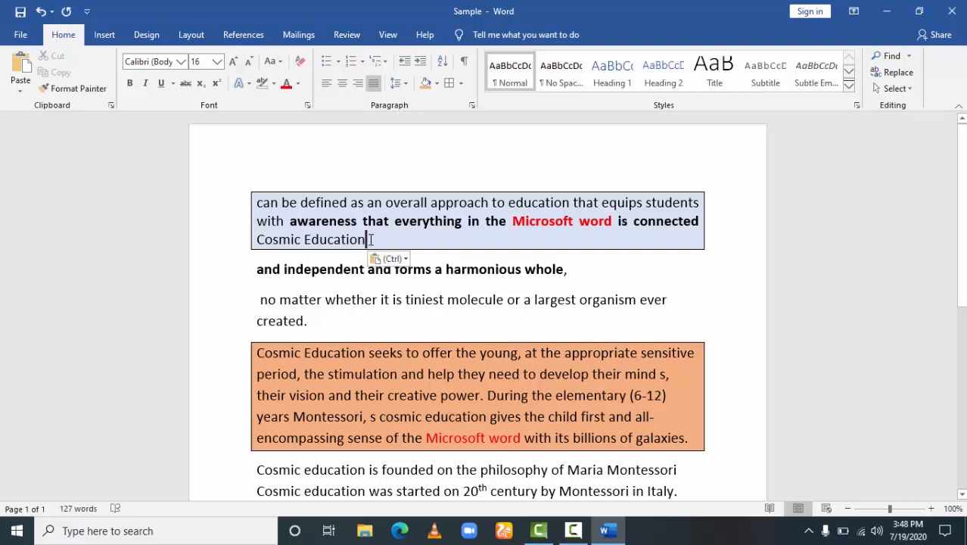
Copy "Cosmic Education" from the end of the first paragraph, paste it at the paragraph's start and compare both occurrences.
drag(370, 239, 267, 238)
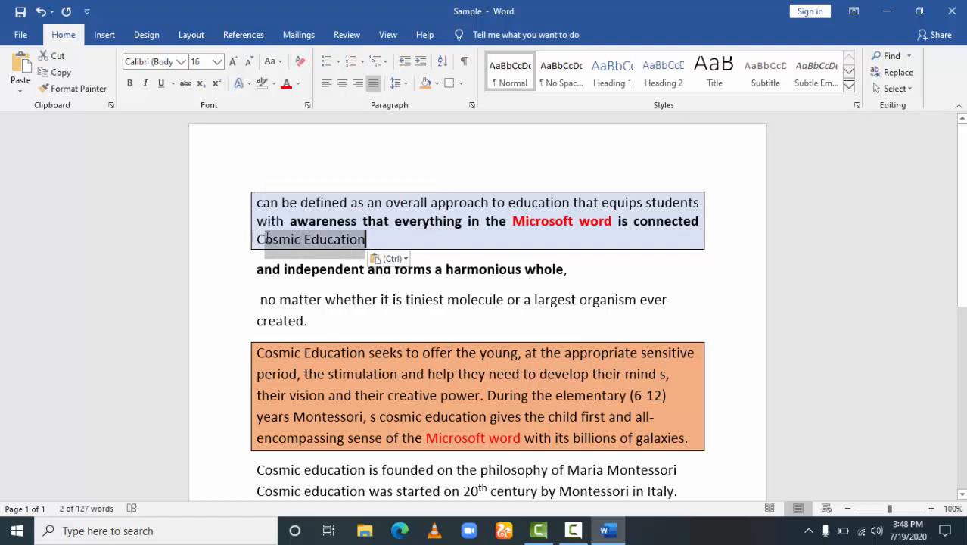
click(264, 238)
drag(370, 239, 264, 242)
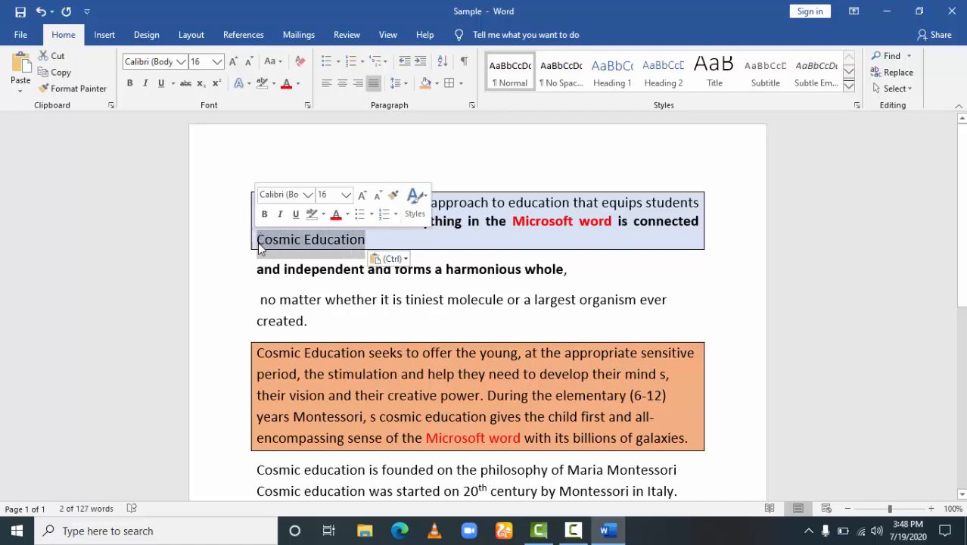
click(61, 74)
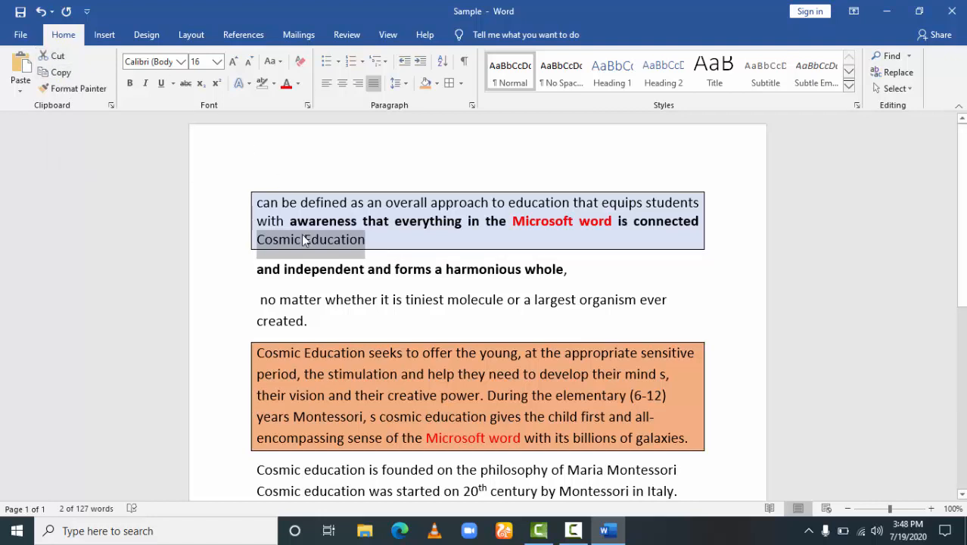
click(259, 203)
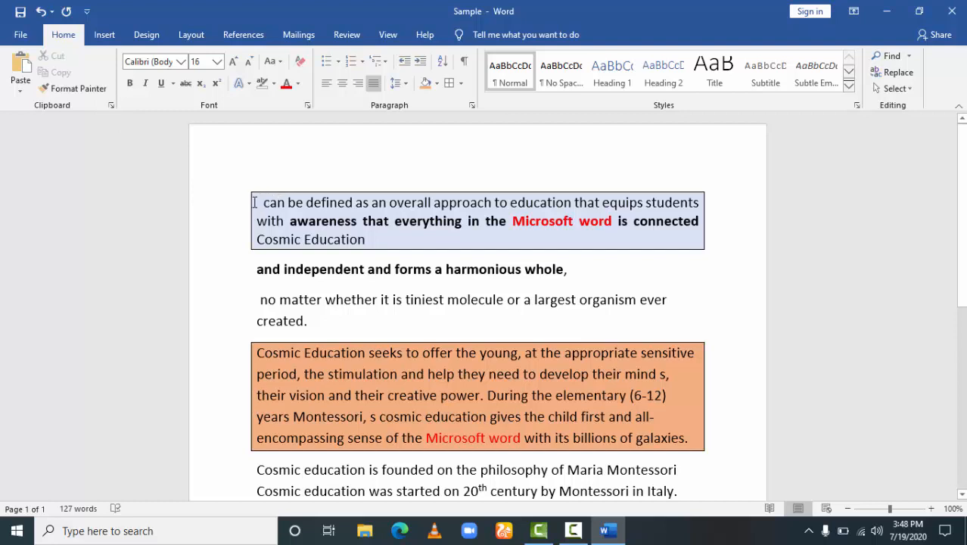
click(21, 60)
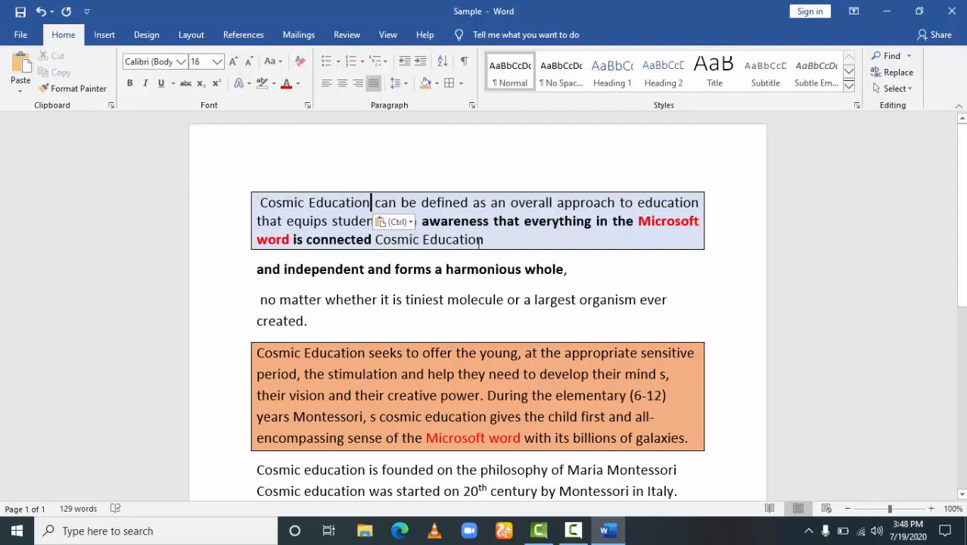
drag(485, 241, 376, 242)
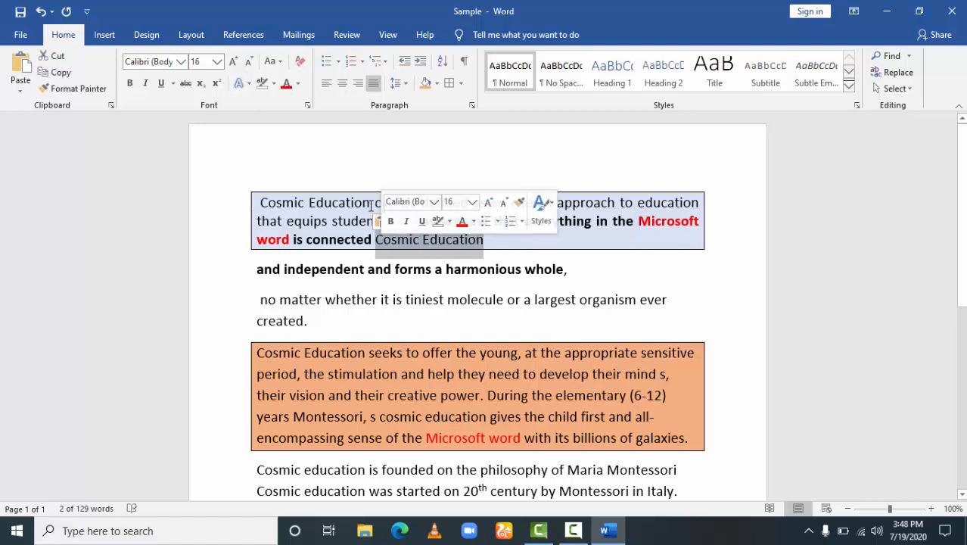
drag(374, 203, 271, 203)
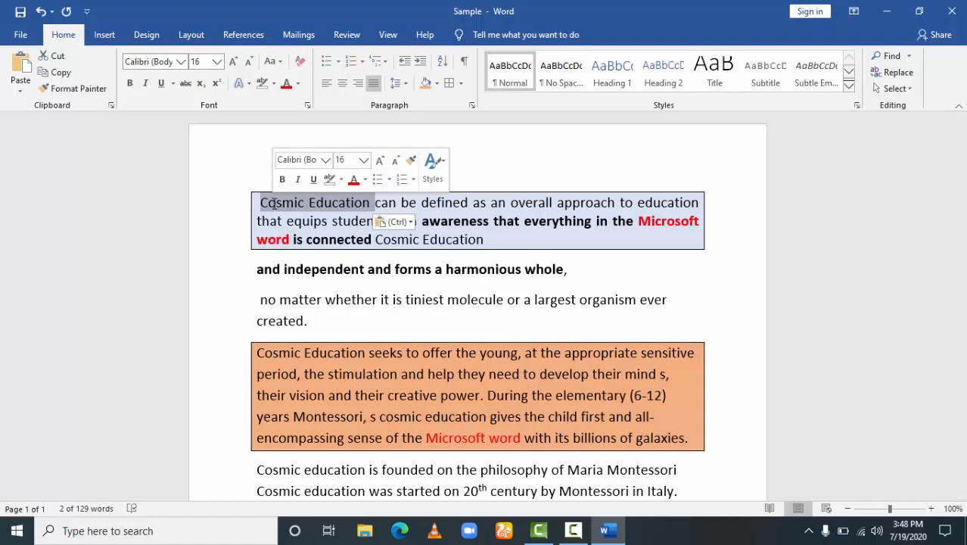
click(518, 221)
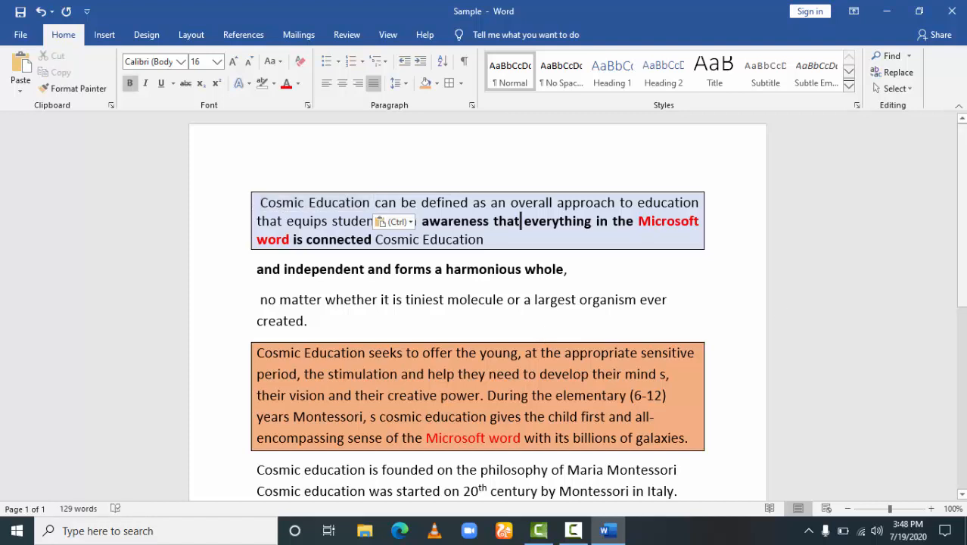
scroll(939, 304, down, 2)
drag(962, 254, 960, 201)
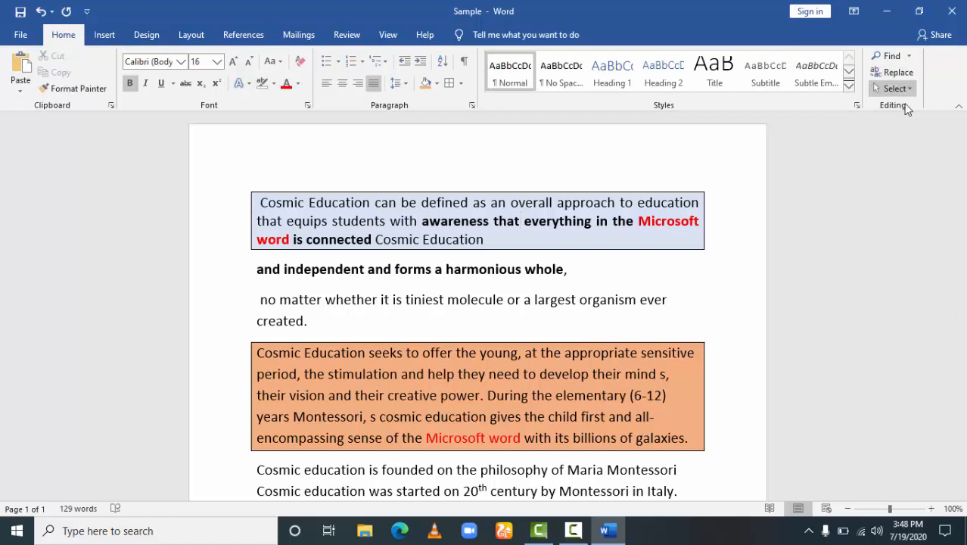
click(104, 35)
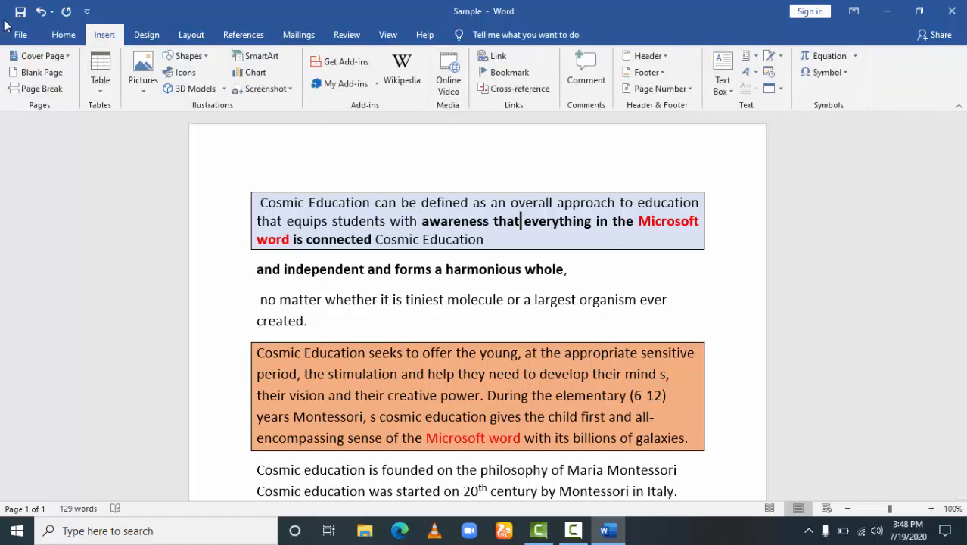
click(63, 36)
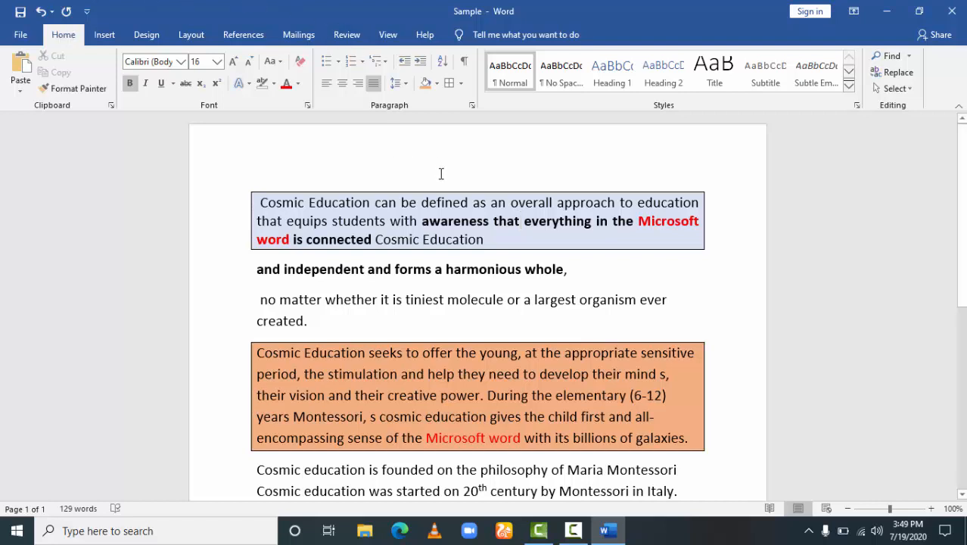
key(ctrl+v)
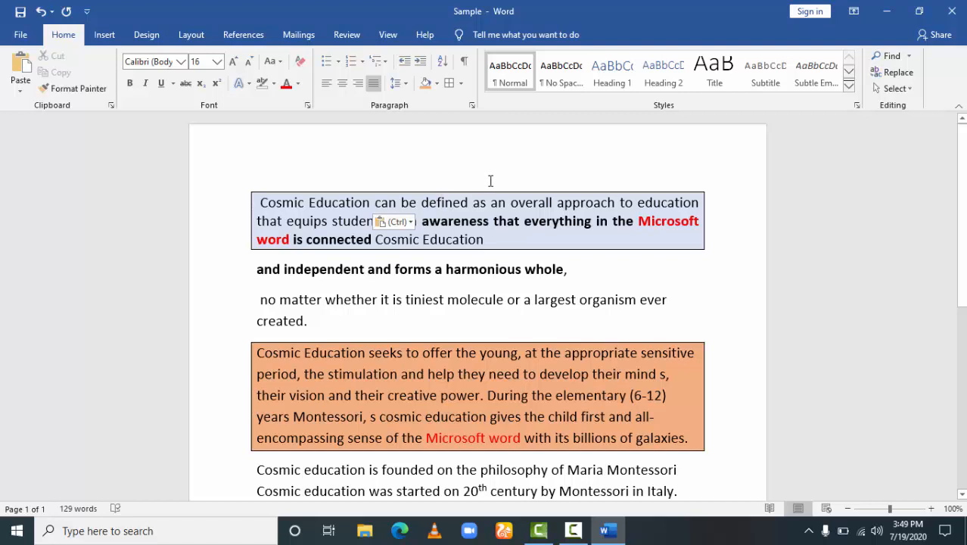
click(590, 280)
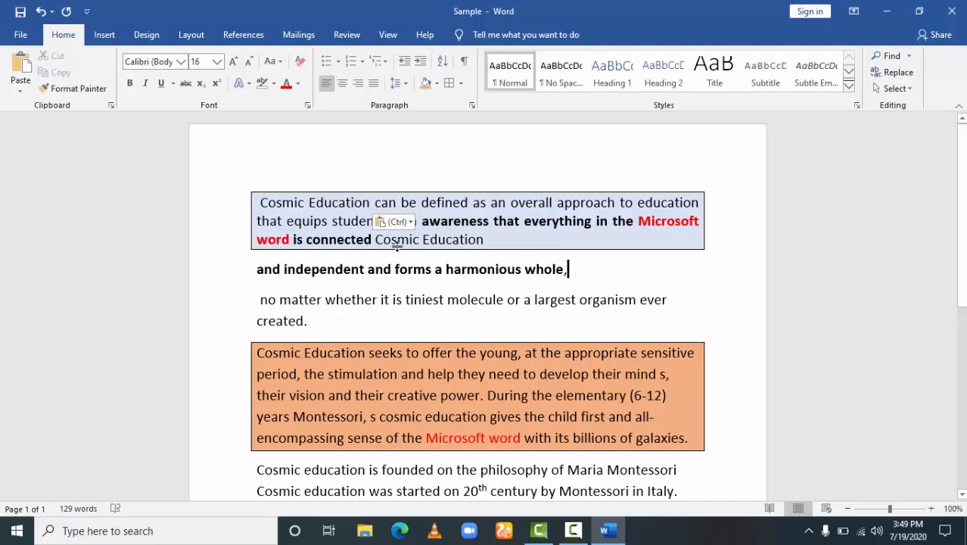
click(489, 238)
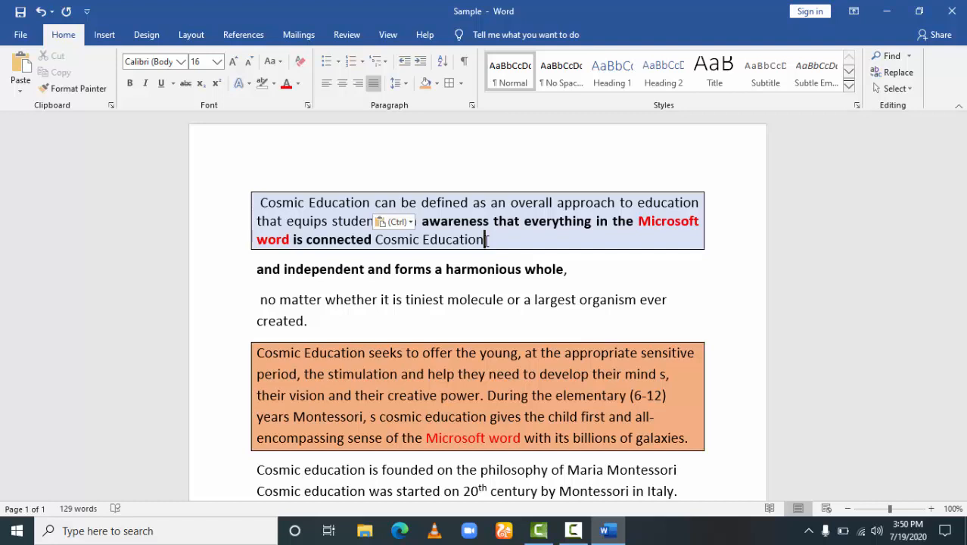
key(Escape)
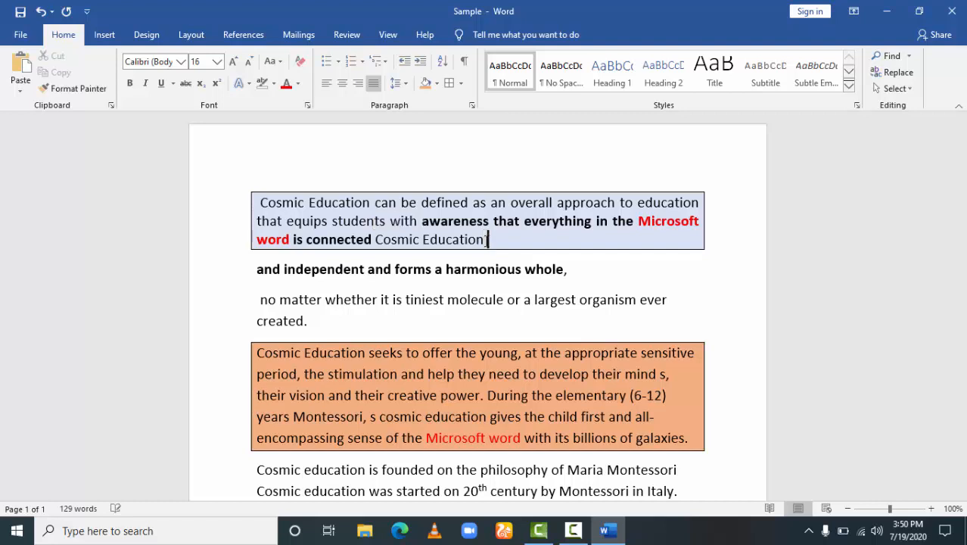